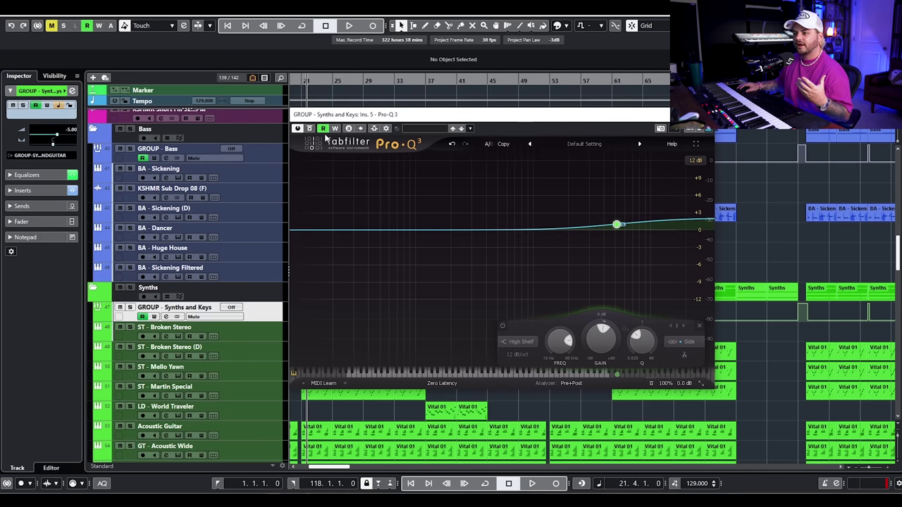
Step: Close the Pro-Q 3 window and look over the synth and vocal tracks in the arrangement
{"action": "left_click", "coordinate": [707, 114]}
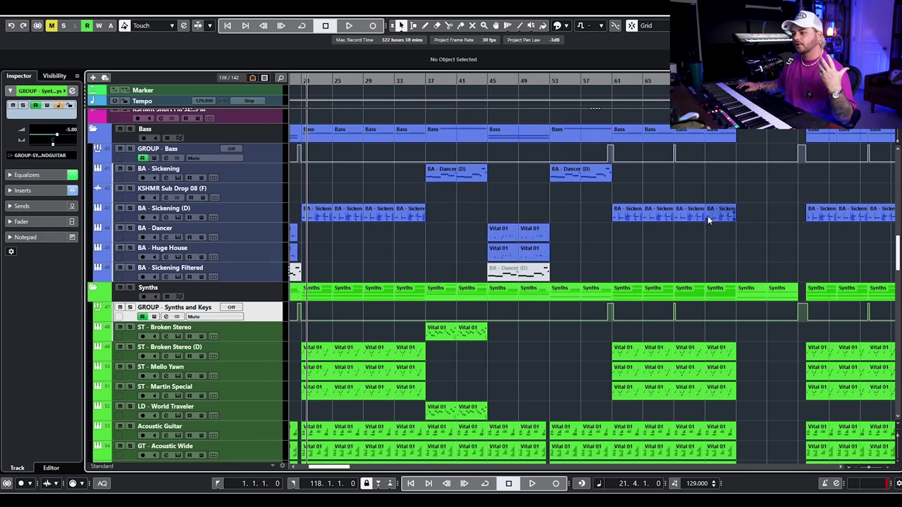
{"action": "scroll", "coordinate": [666, 239], "scroll_direction": "down", "scroll_amount": 4}
{"action": "scroll", "coordinate": [548, 243], "scroll_direction": "left", "scroll_amount": 5}
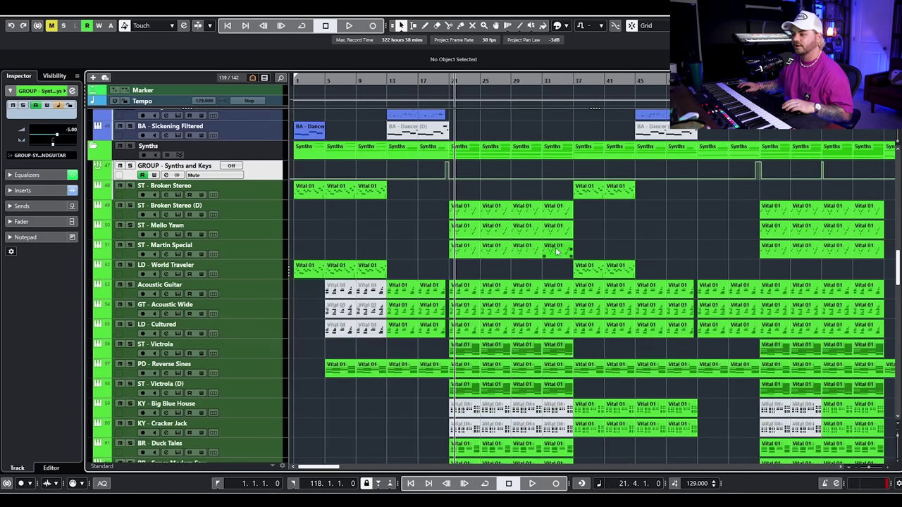
{"action": "scroll", "coordinate": [549, 254], "scroll_direction": "down", "scroll_amount": 10}
{"action": "scroll", "coordinate": [550, 272], "scroll_direction": "up", "scroll_amount": 15}
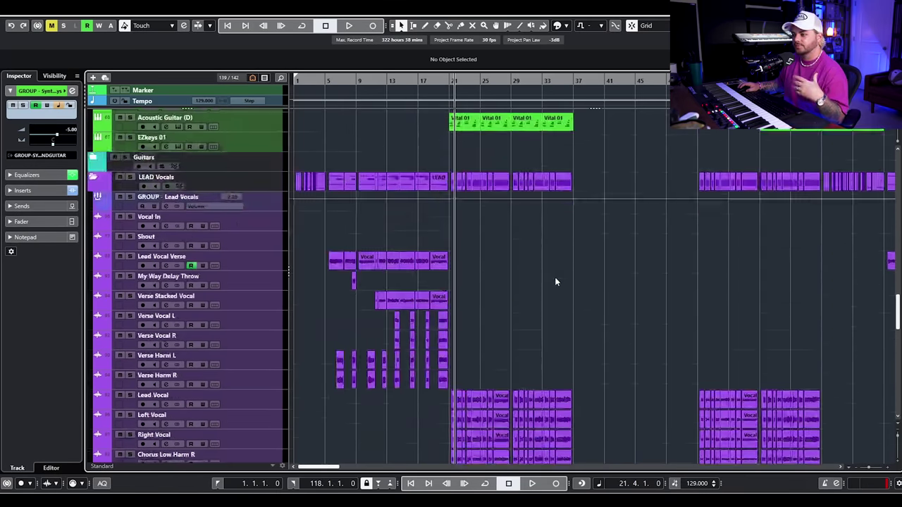
{"action": "scroll", "coordinate": [560, 285], "scroll_direction": "down", "scroll_amount": 4}
{"action": "scroll", "coordinate": [564, 299], "scroll_direction": "up", "scroll_amount": 2}
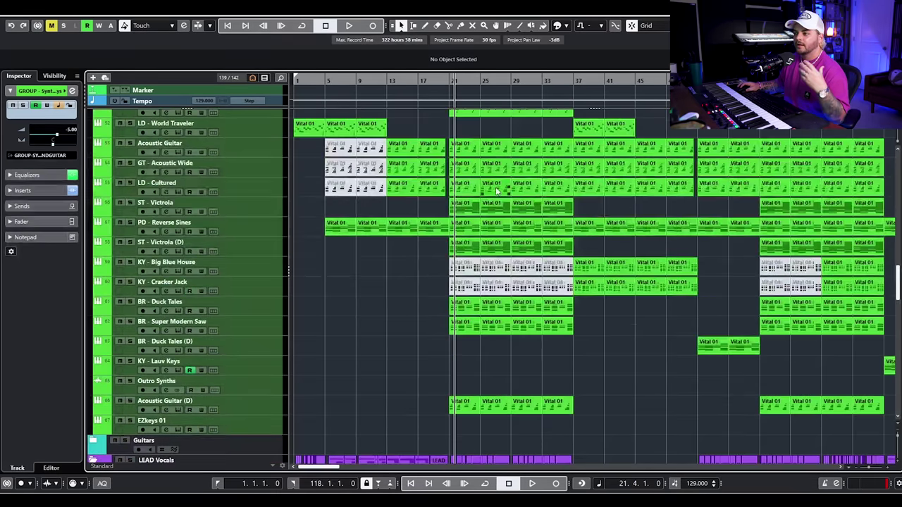
Step: Place the playhead just before bar 21 and listen to the full arrangement from there
{"action": "left_click", "coordinate": [447, 82]}
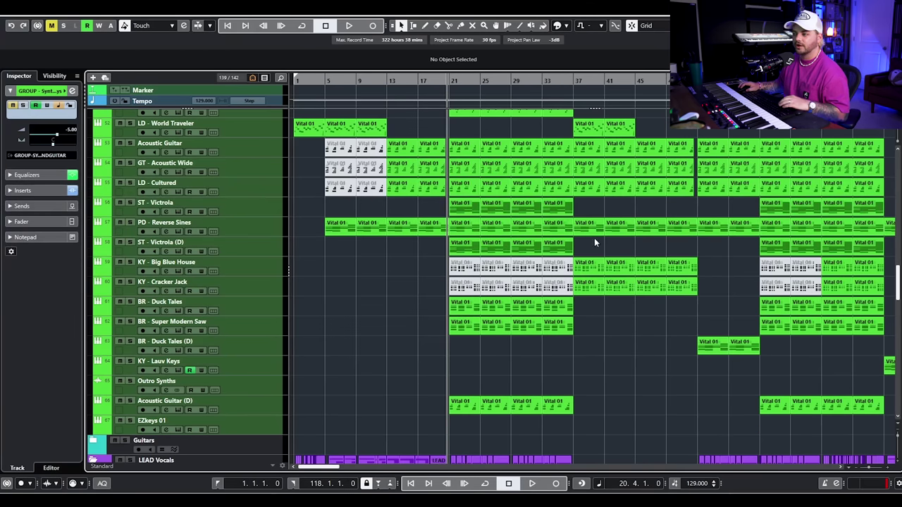
{"action": "scroll", "coordinate": [594, 242], "scroll_direction": "up", "scroll_amount": 4}
{"action": "key", "text": "space"}
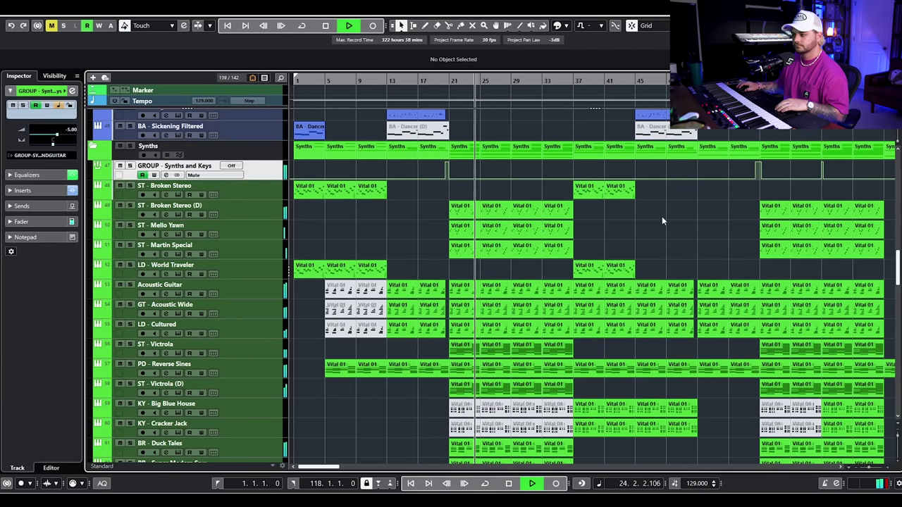
{"action": "key", "text": "space"}
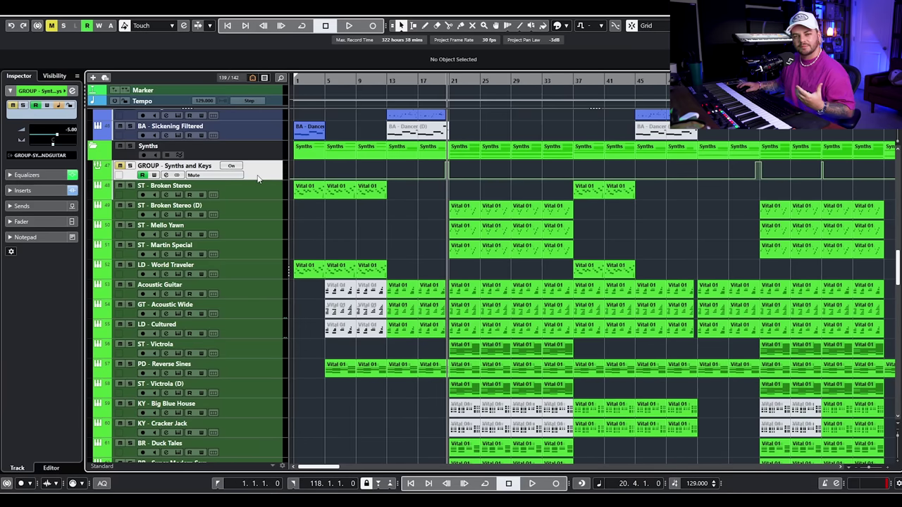
Step: Reopen the Pro-Q 3 insert on the Synths and Keys group and try to unmute the group
{"action": "left_click", "coordinate": [257, 178]}
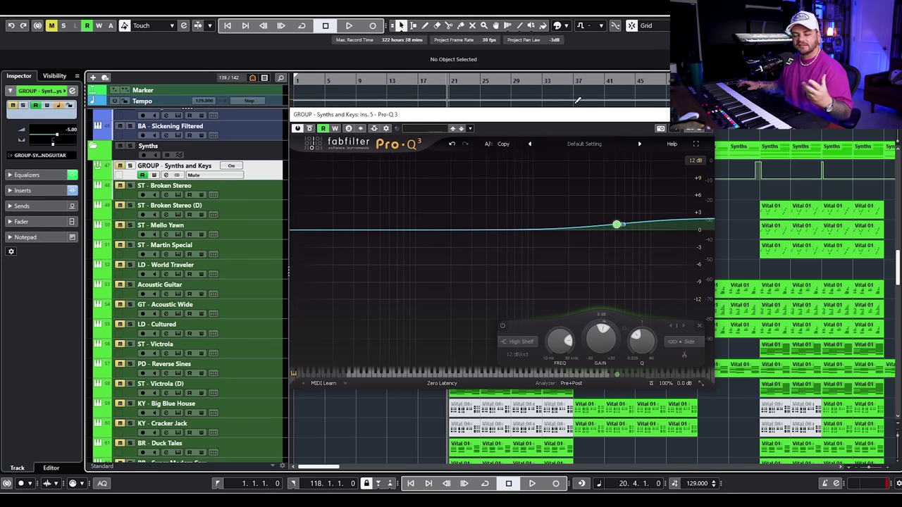
{"action": "mouse_move", "coordinate": [590, 189]}
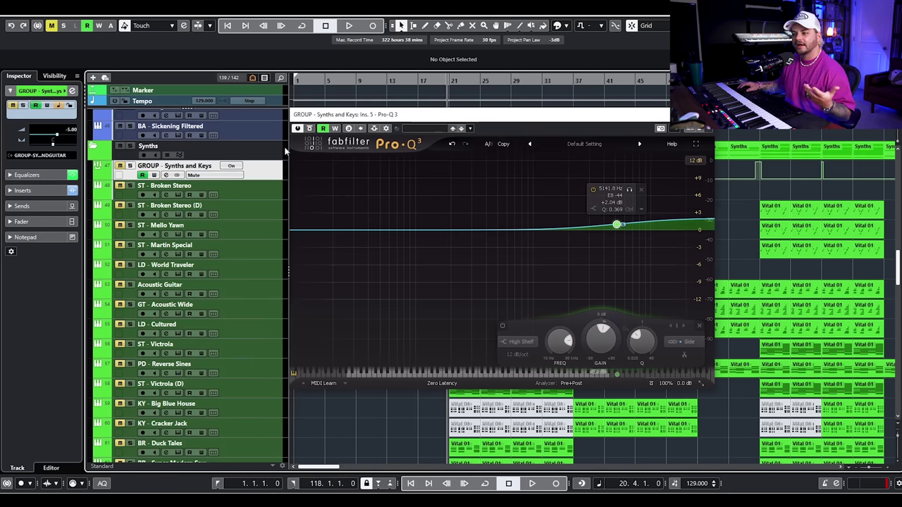
{"action": "left_click", "coordinate": [122, 167]}
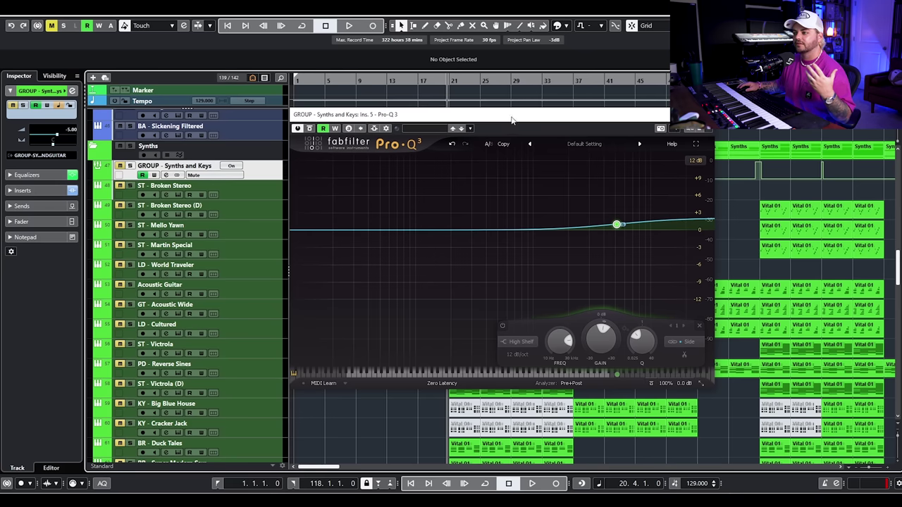
Step: Replace the equalizer's band with a high shelf at about 5.1 kHz, +2.4 dB, Q 0.3, with Side stereo placement
{"action": "mouse_move", "coordinate": [648, 188]}
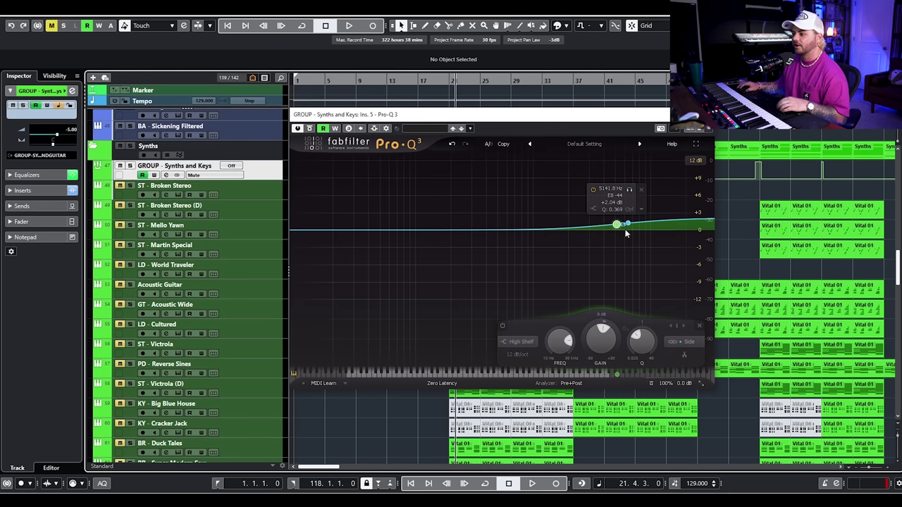
{"action": "left_click", "coordinate": [641, 191]}
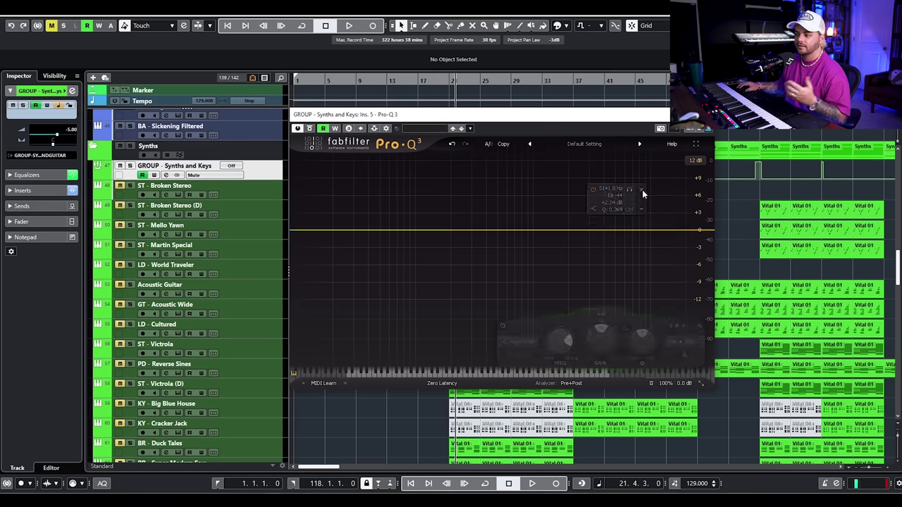
{"action": "left_click_drag", "start_coordinate": [703, 232], "coordinate": [621, 226]}
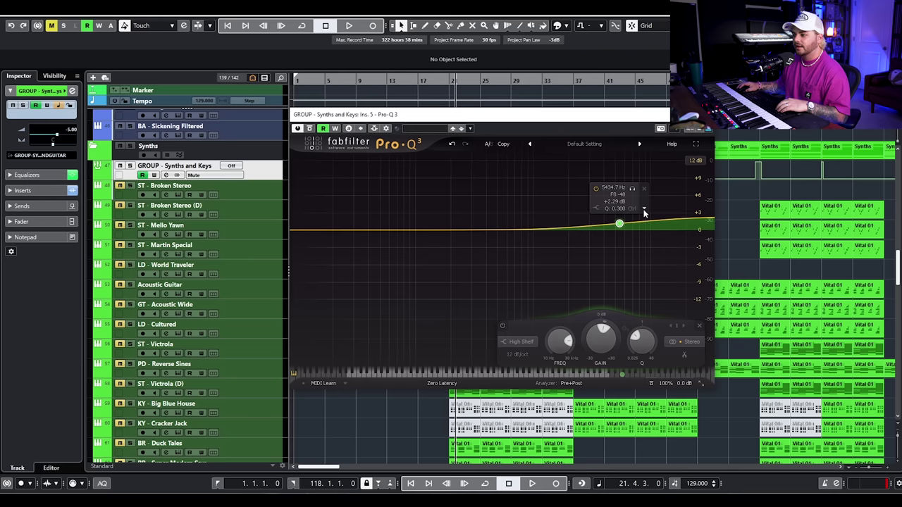
{"action": "left_click", "coordinate": [643, 210]}
{"action": "mouse_move", "coordinate": [697, 280]}
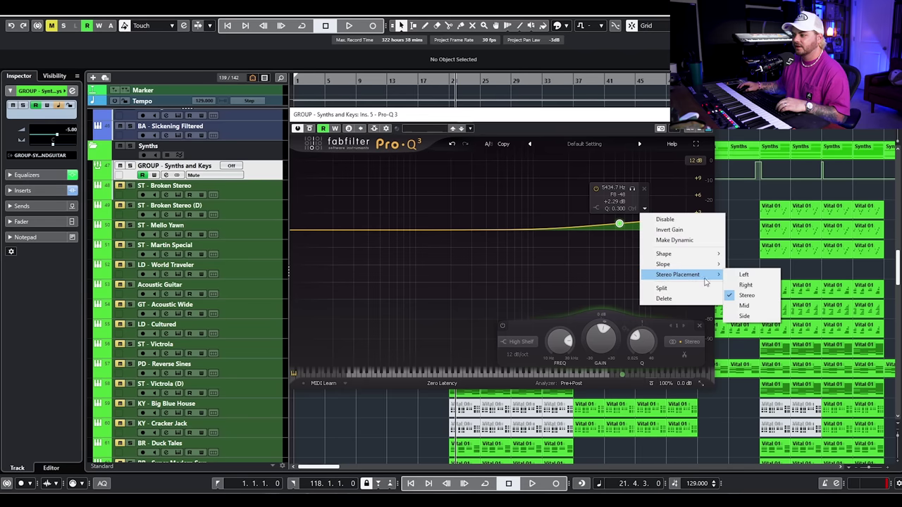
{"action": "left_click", "coordinate": [744, 316]}
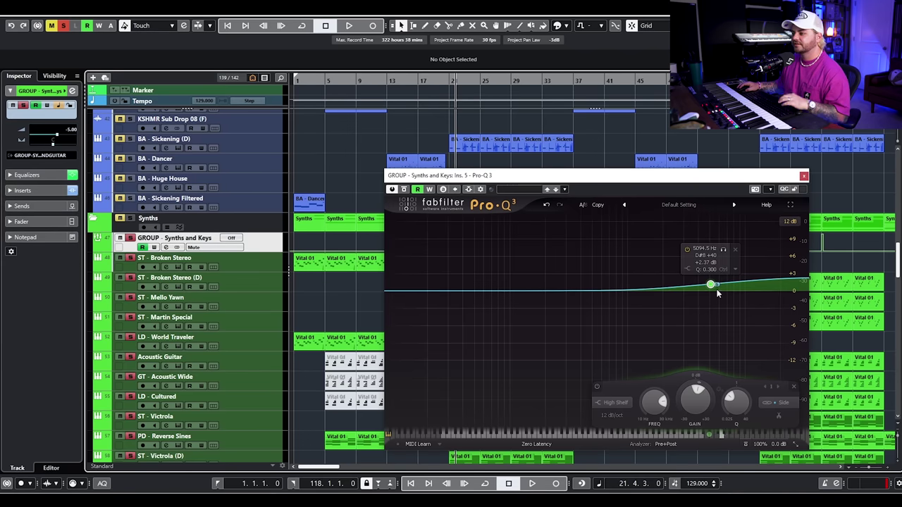
Step: Audition the soloed Synths and Keys group, isolating the side high shelf and comparing the sound with Pro-Q 3 bypassed and active
{"action": "key", "text": "space"}
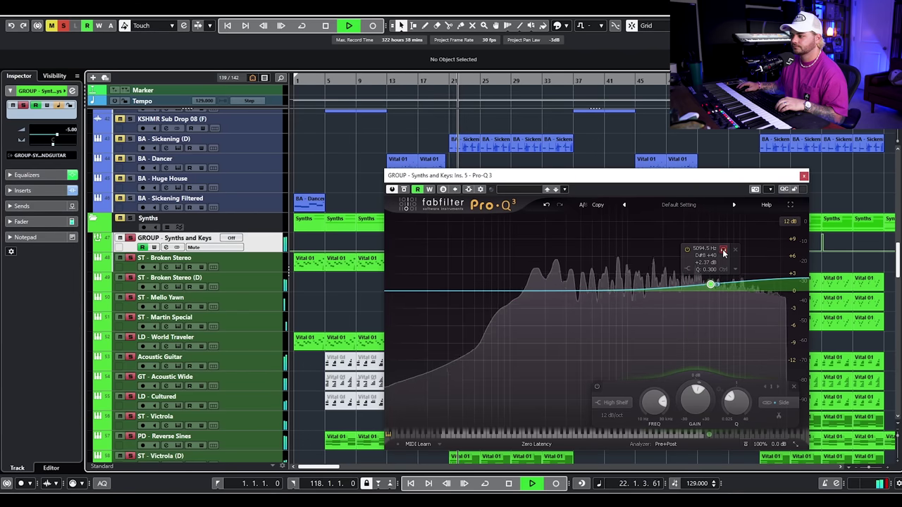
{"action": "left_click", "coordinate": [724, 253]}
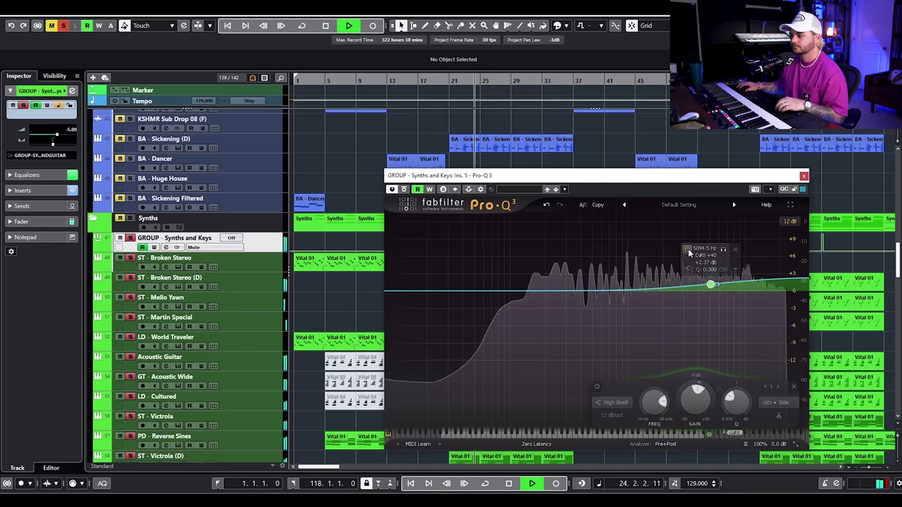
{"action": "key", "text": "space"}
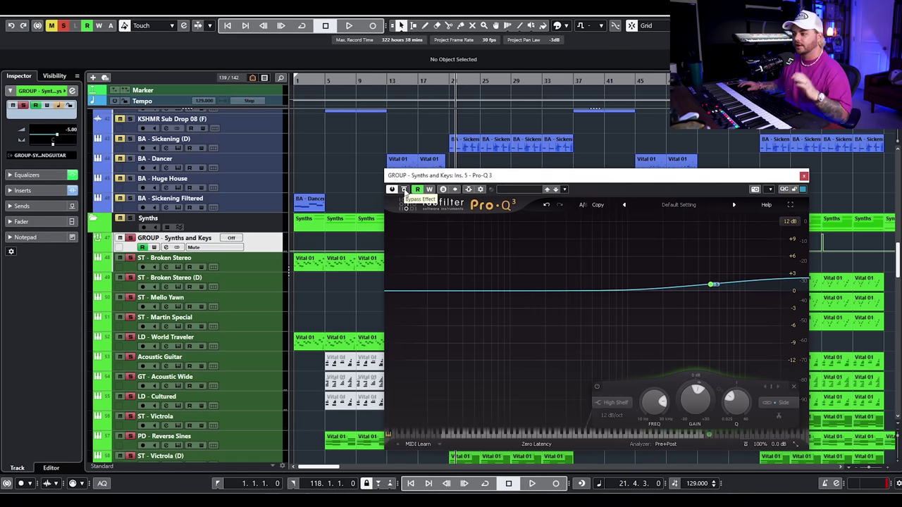
{"action": "key", "text": "space"}
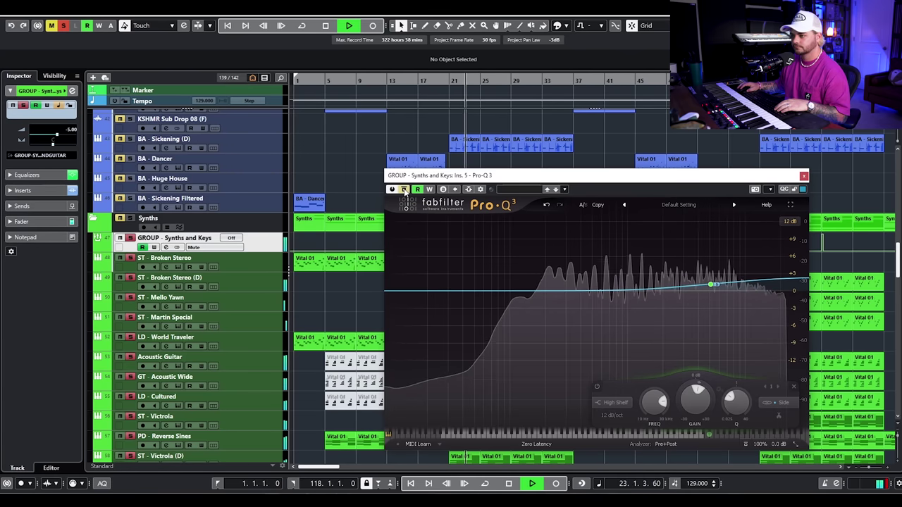
{"action": "left_click", "coordinate": [404, 190]}
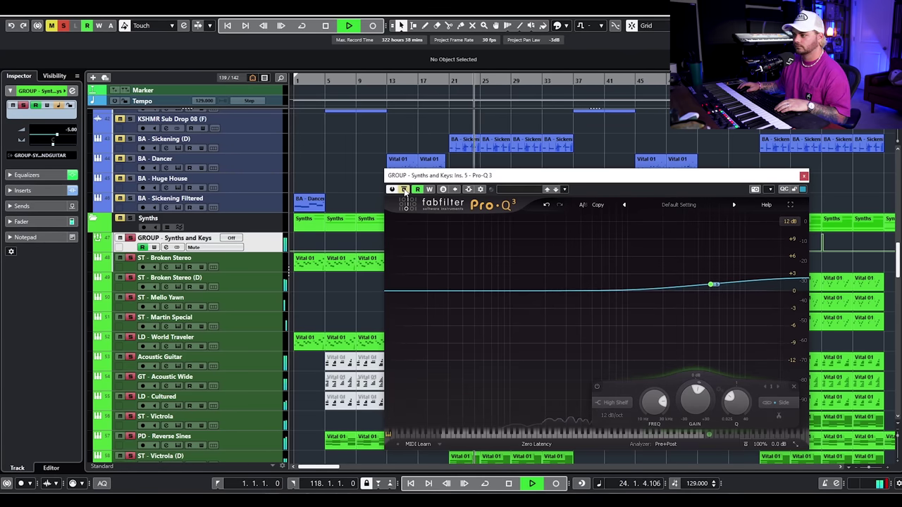
{"action": "left_click", "coordinate": [405, 190]}
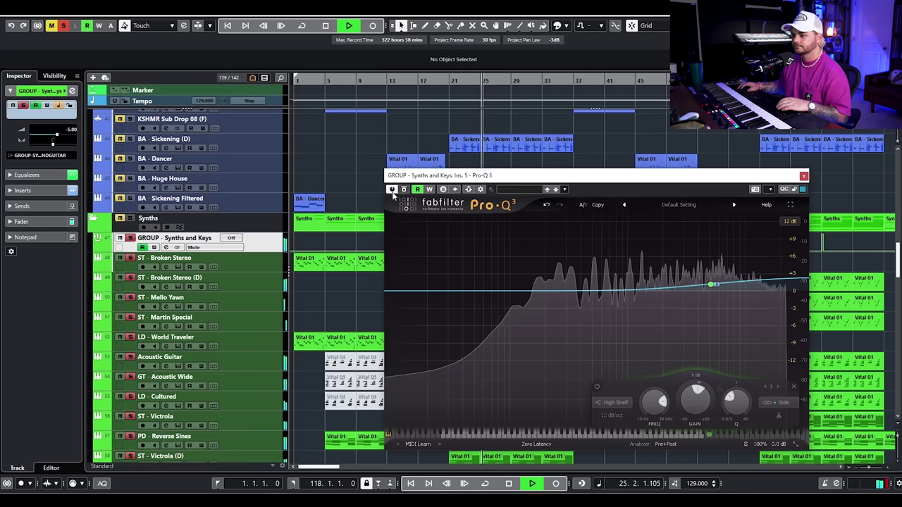
Step: Stop playback, unsolo the Synths and Keys group and place the playhead at bar 21
{"action": "key", "text": "space"}
{"action": "left_click", "coordinate": [130, 238]}
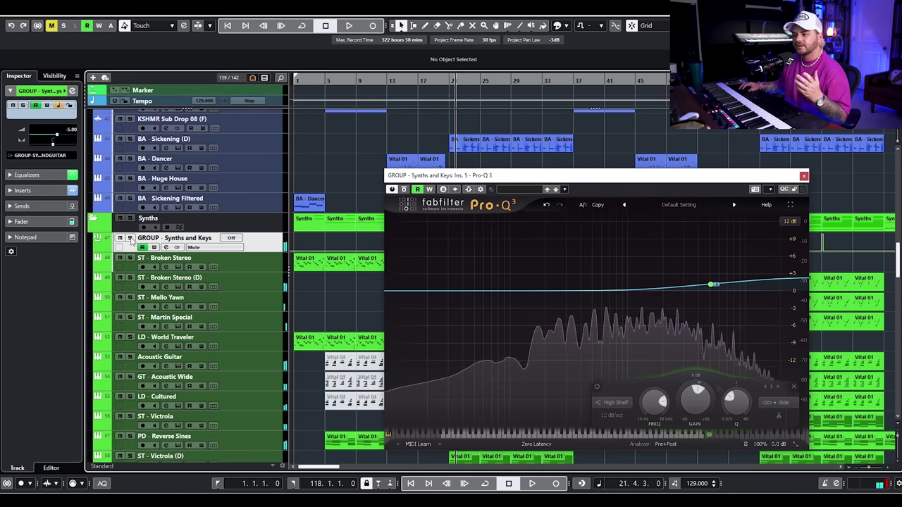
{"action": "left_click_drag", "start_coordinate": [435, 91], "coordinate": [452, 123]}
Step: Try a Mid bell cut of about 1.4 dB near 900 Hz with Q 1, and delete the band
{"action": "mouse_move", "coordinate": [634, 290]}
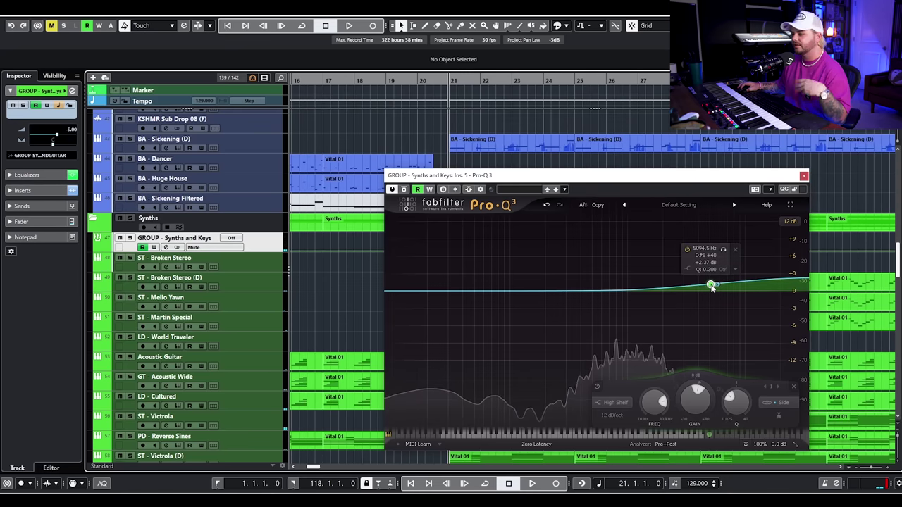
{"action": "left_click_drag", "start_coordinate": [635, 291], "coordinate": [636, 304]}
{"action": "left_click", "coordinate": [661, 340]}
{"action": "left_click", "coordinate": [767, 436]}
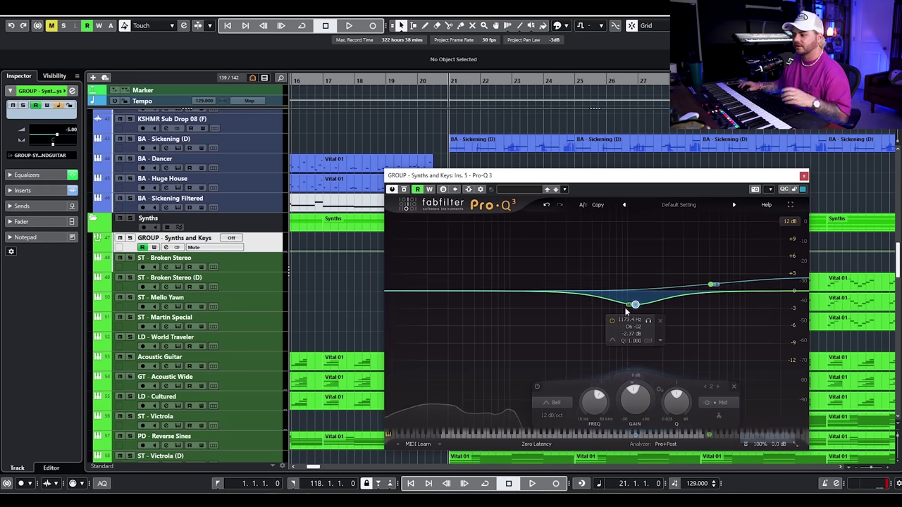
{"action": "left_click_drag", "start_coordinate": [636, 304], "coordinate": [622, 299]}
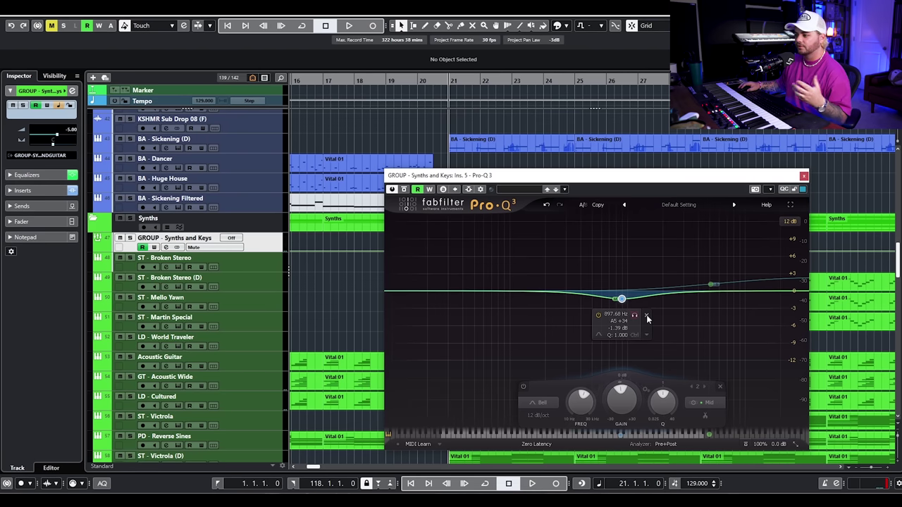
{"action": "left_click", "coordinate": [647, 316]}
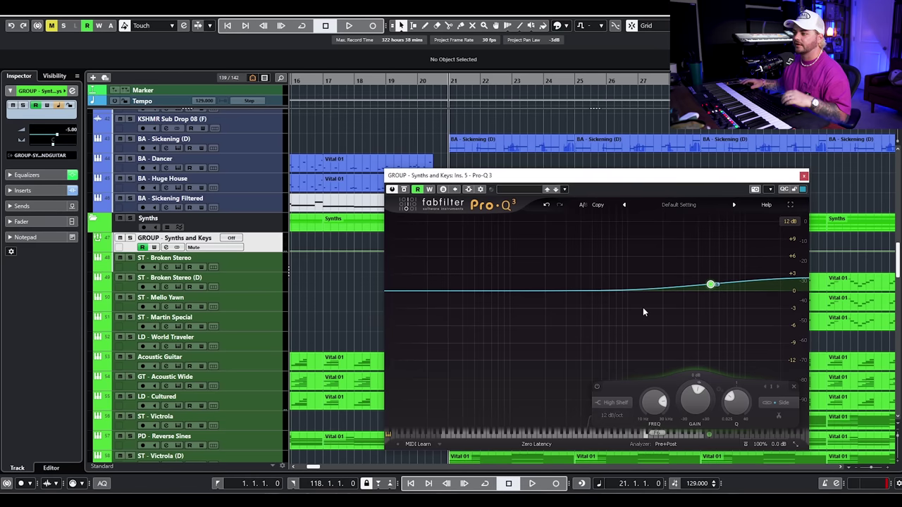
Step: Play the full mix from bar 21 and compare it with Pro-Q 3 on the synth group bypassed and active
{"action": "mouse_move", "coordinate": [714, 289]}
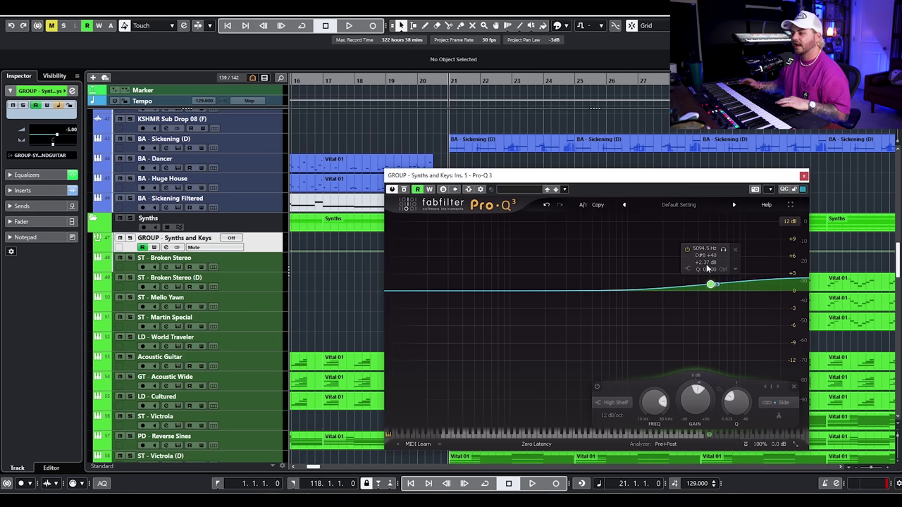
{"action": "key", "text": "space"}
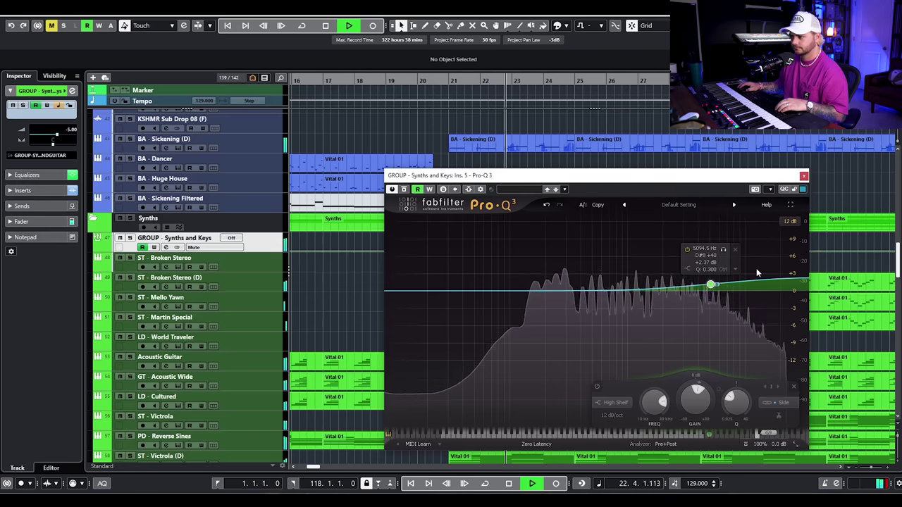
{"action": "key", "text": "space"}
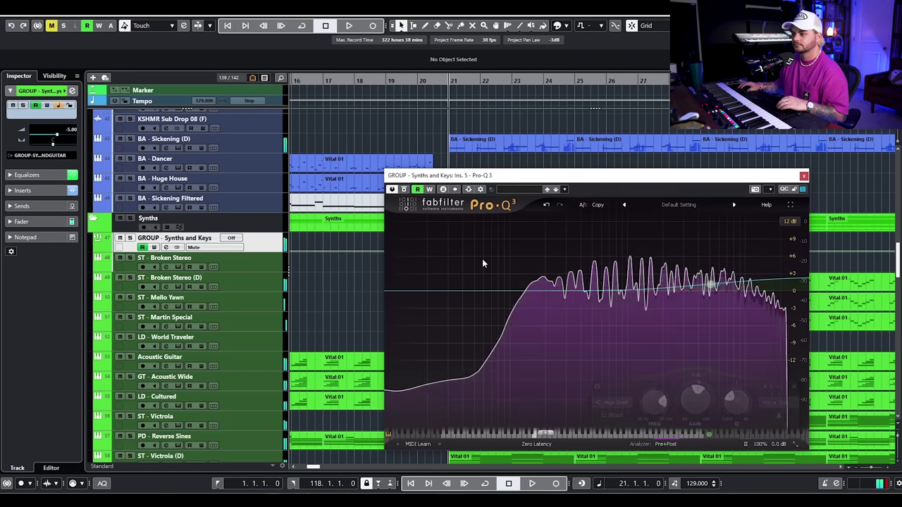
{"action": "key", "text": "space"}
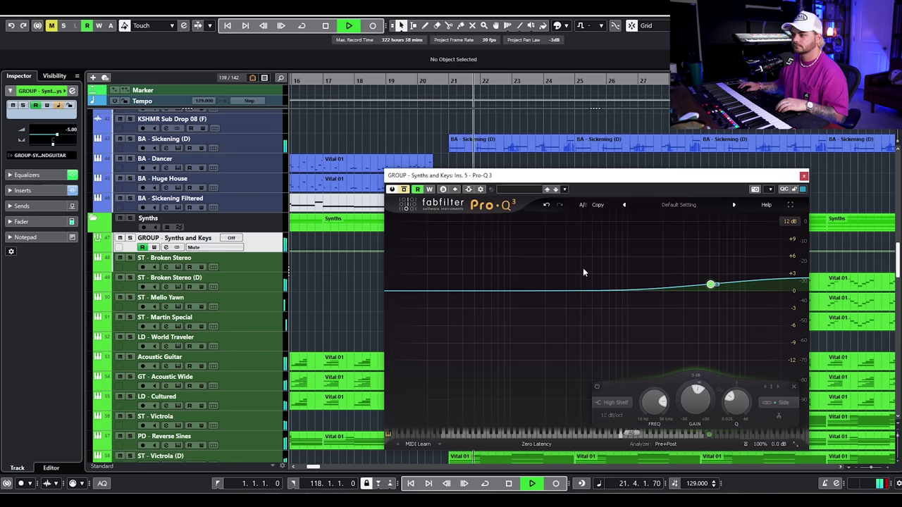
{"action": "left_click", "coordinate": [404, 191]}
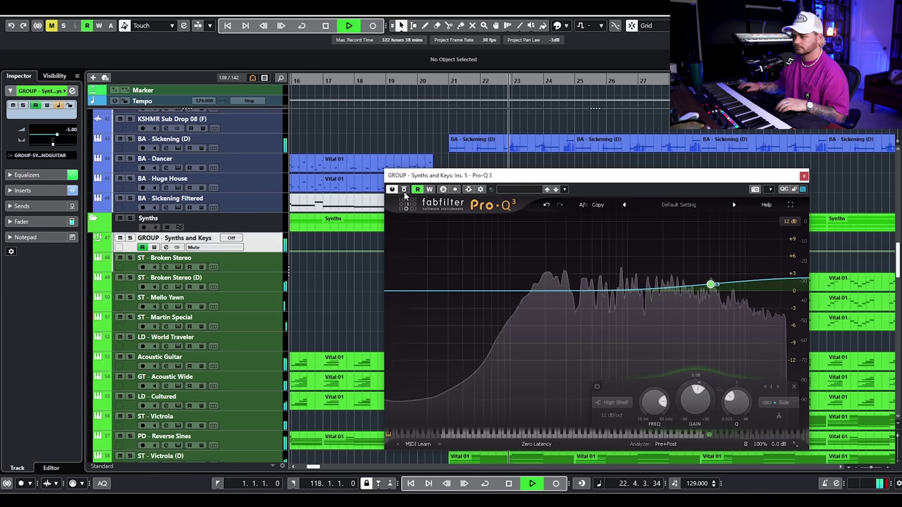
{"action": "left_click", "coordinate": [404, 191]}
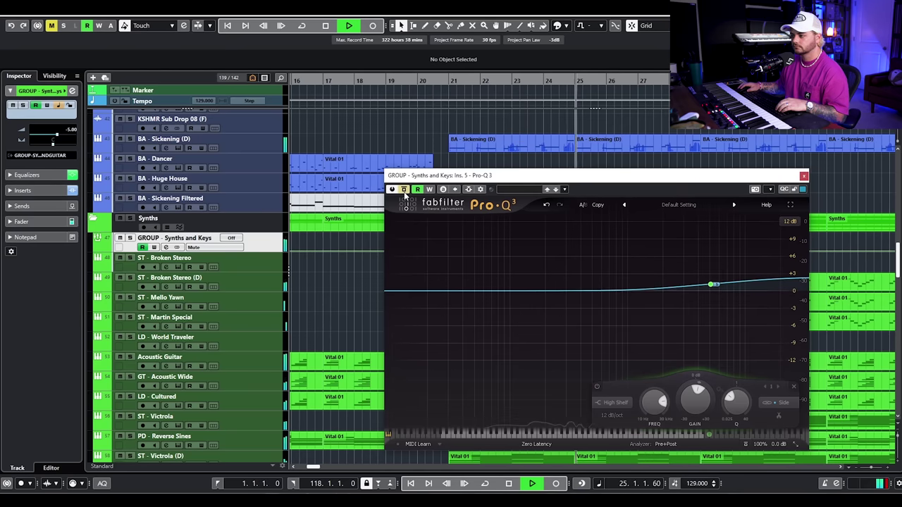
{"action": "left_click", "coordinate": [403, 190]}
Step: Close the Pro-Q 3 window, stop playback and bring the lead vocal tracks into view
{"action": "left_click", "coordinate": [803, 176]}
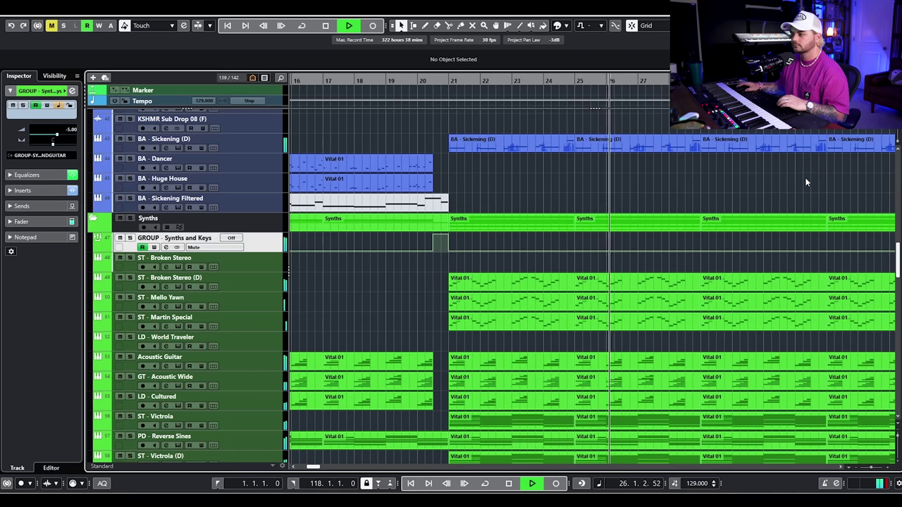
{"action": "key", "text": "space"}
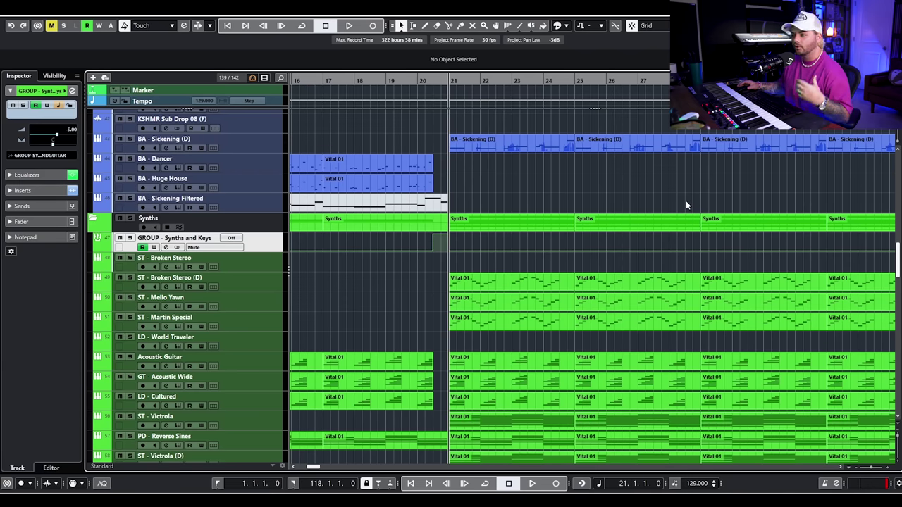
{"action": "scroll", "coordinate": [685, 200], "scroll_direction": "down", "scroll_amount": 10}
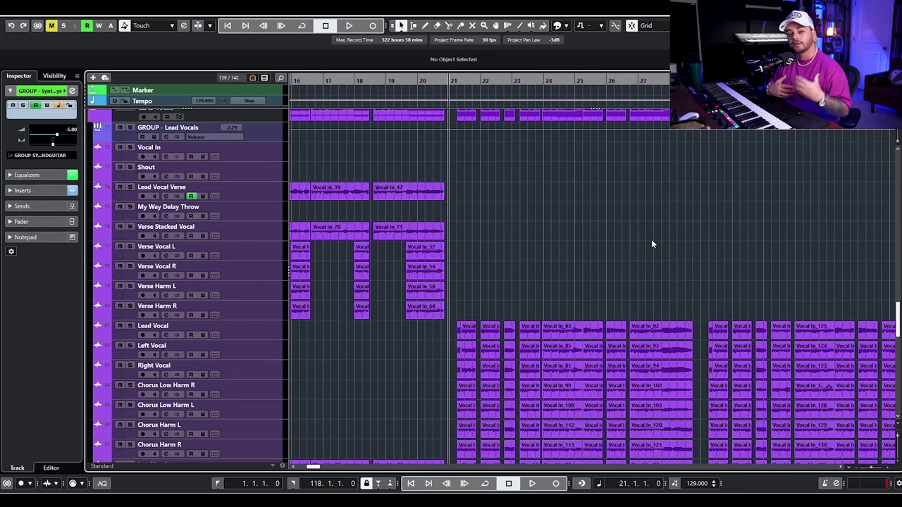
Step: Solo the Vocal Parallel Saturation send and open its Devil-Loc Deluxe insert from the channel settings
{"action": "scroll", "coordinate": [651, 239], "scroll_direction": "down", "scroll_amount": 15}
{"action": "scroll", "coordinate": [241, 246], "scroll_direction": "up", "scroll_amount": 5}
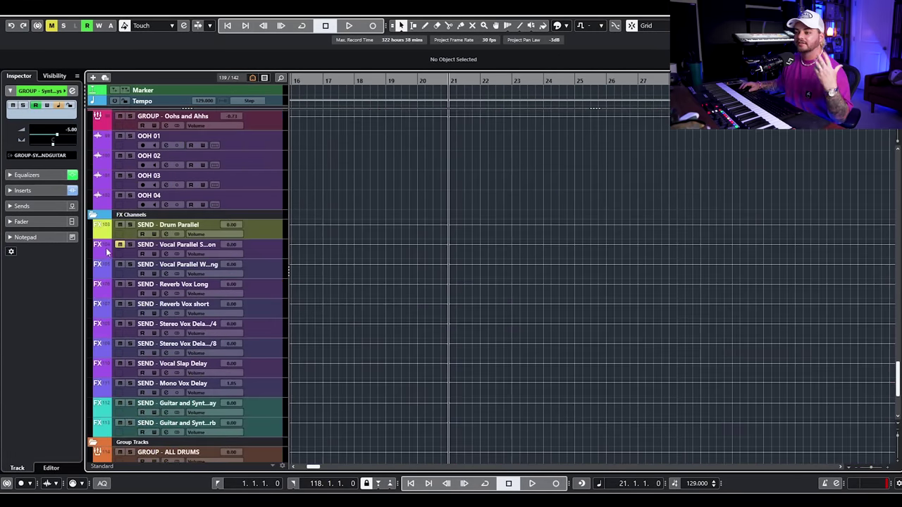
{"action": "left_click", "coordinate": [129, 245]}
{"action": "left_click", "coordinate": [166, 254]}
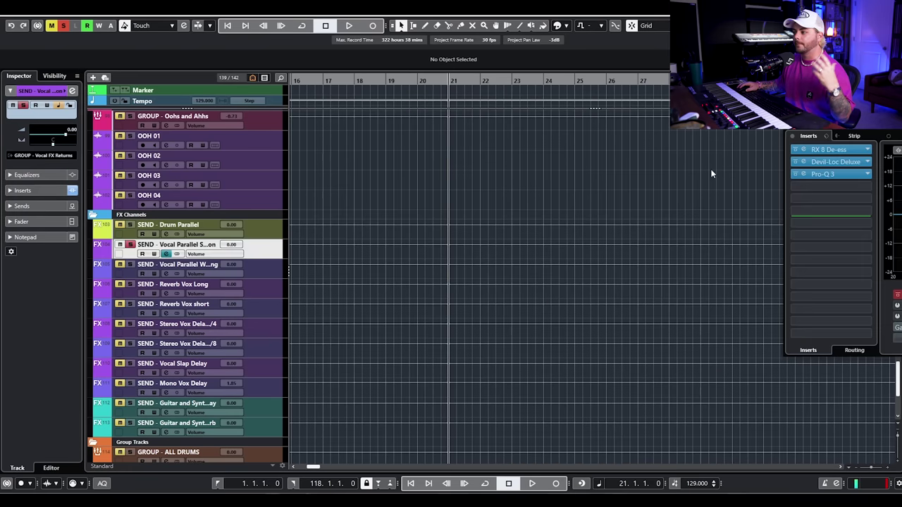
{"action": "left_click_drag", "start_coordinate": [846, 102], "coordinate": [342, 112]}
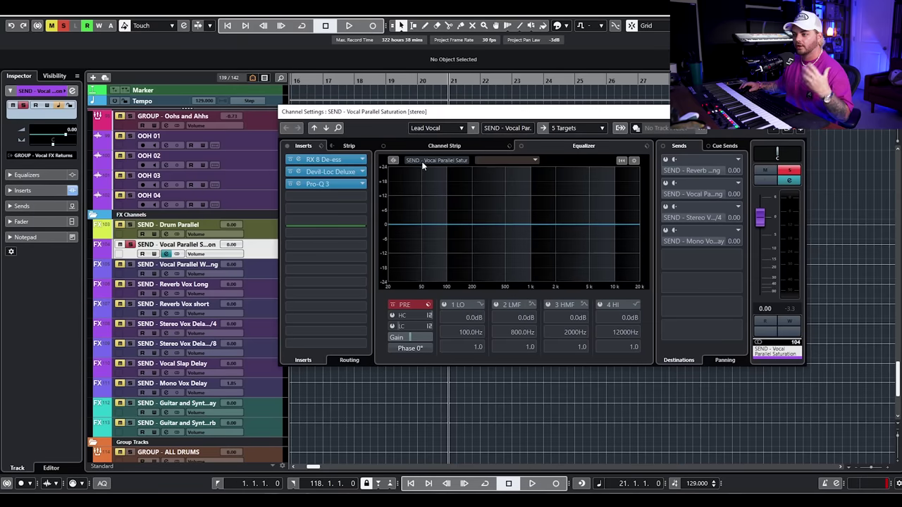
{"action": "left_click", "coordinate": [327, 173]}
{"action": "left_click_drag", "start_coordinate": [804, 165], "coordinate": [393, 219]}
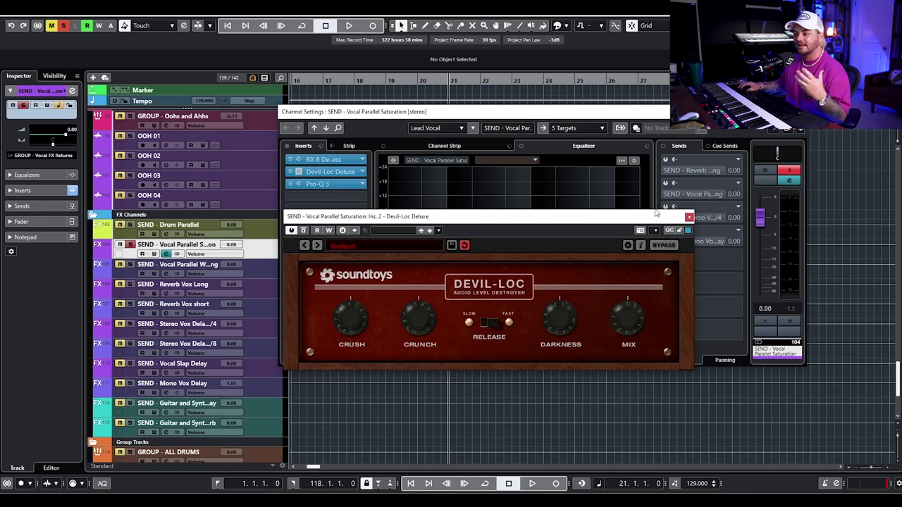
Step: Listen to the soloed Vocal Parallel Saturation send from bar 21, stop playback and close the Devil-Loc Deluxe and channel settings windows
{"action": "key", "text": "space"}
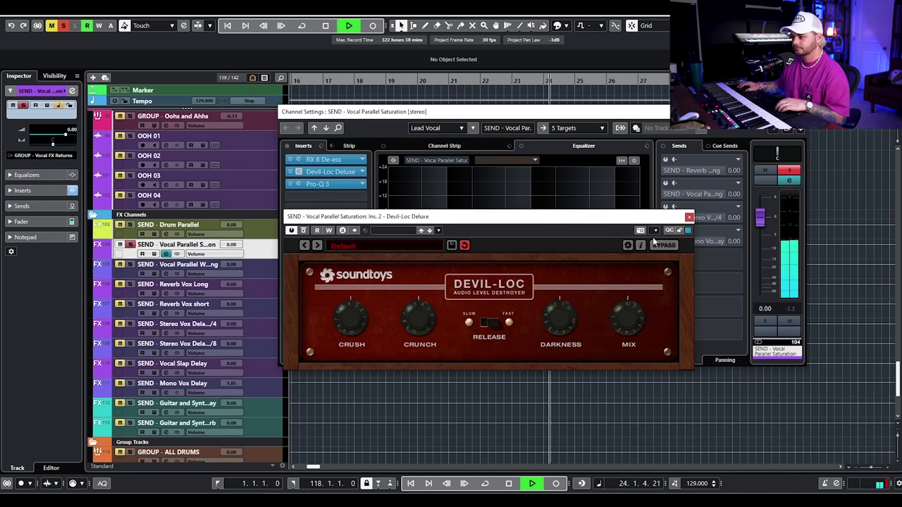
{"action": "key", "text": "space"}
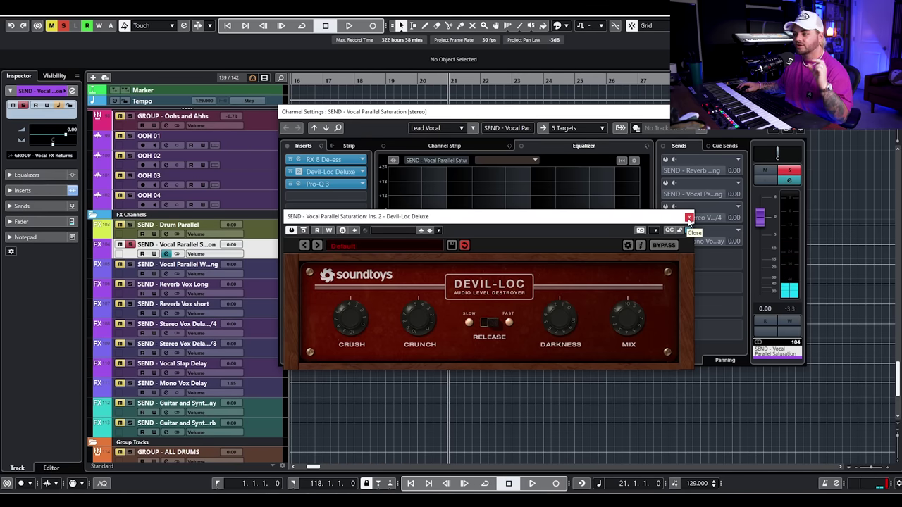
{"action": "left_click", "coordinate": [688, 217]}
{"action": "key", "text": "Escape"}
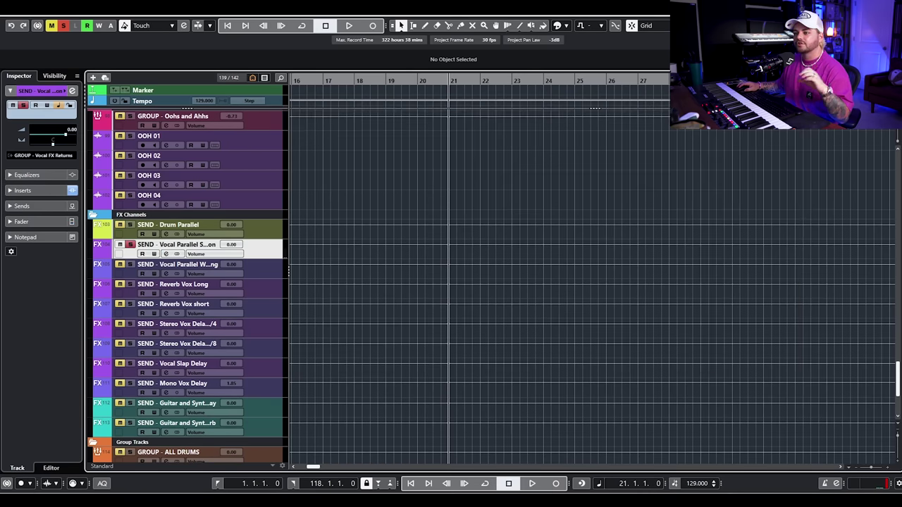
Step: Check the inserts and sends in the Lead Vocal track's channel settings, and close the window
{"action": "scroll", "coordinate": [615, 216], "scroll_direction": "up", "scroll_amount": 10}
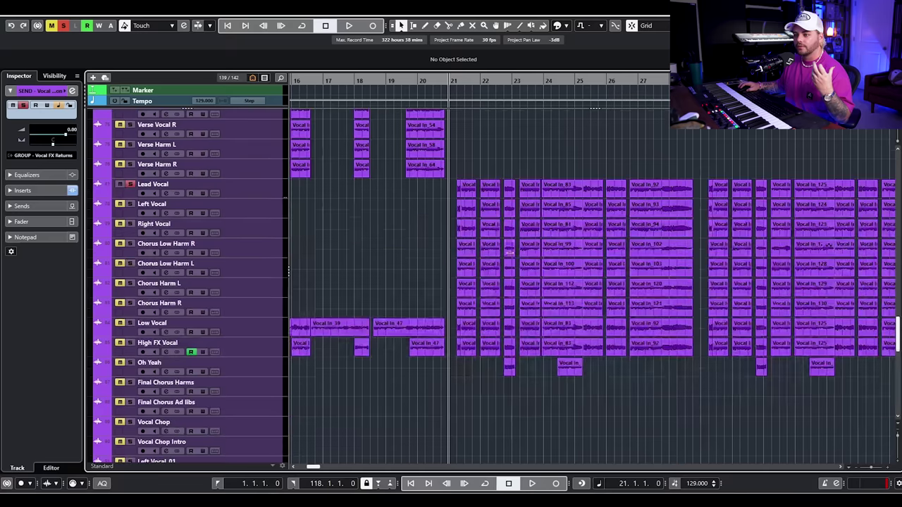
{"action": "left_click", "coordinate": [166, 193]}
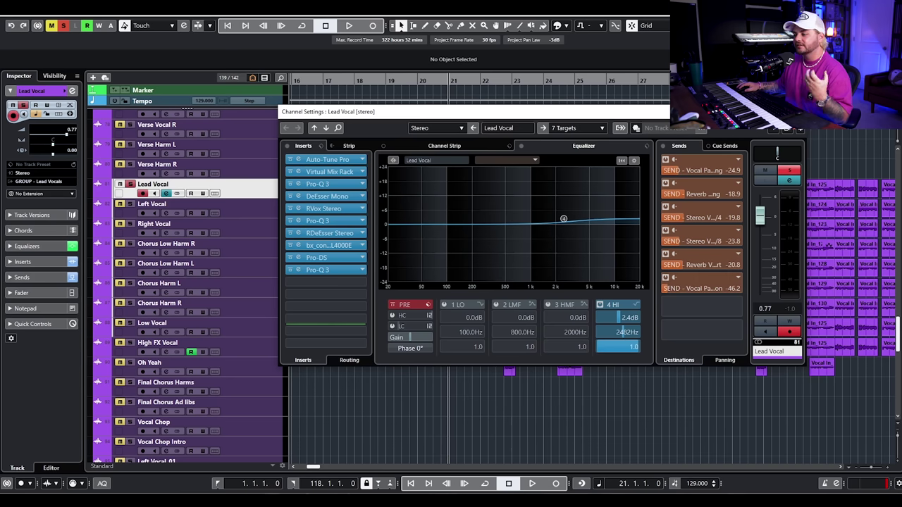
{"action": "key", "text": "e"}
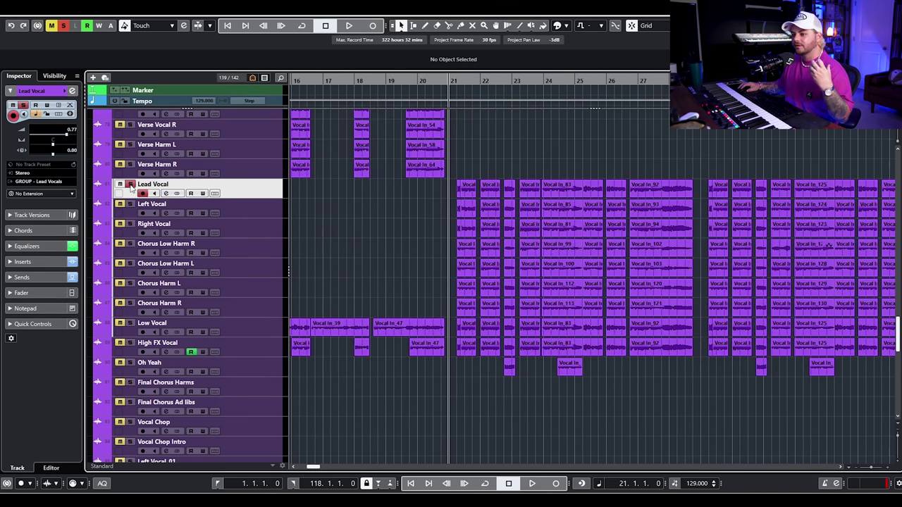
Step: Play the soloed Lead Vocal with its effect sends from bar 21, comparing it with and without the Vocal Parallel Saturation send
{"action": "scroll", "coordinate": [402, 203], "scroll_direction": "down", "scroll_amount": 15}
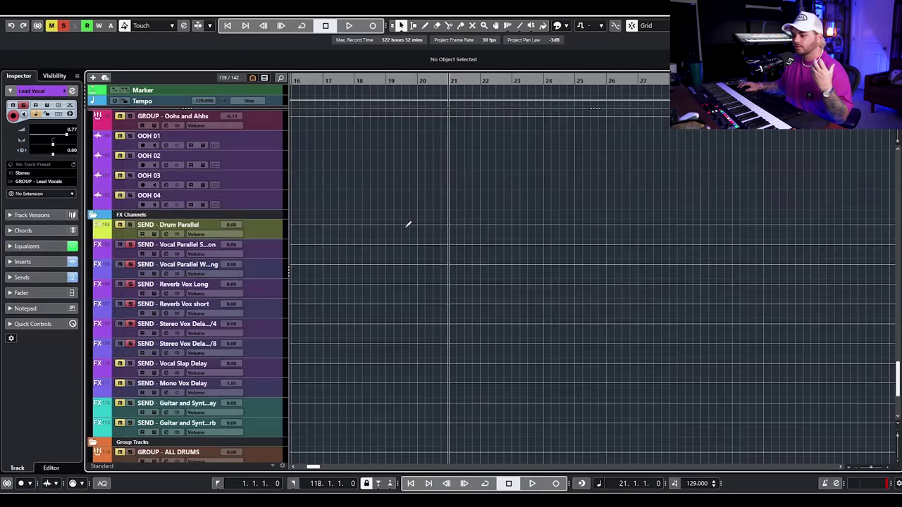
{"action": "key", "text": "space"}
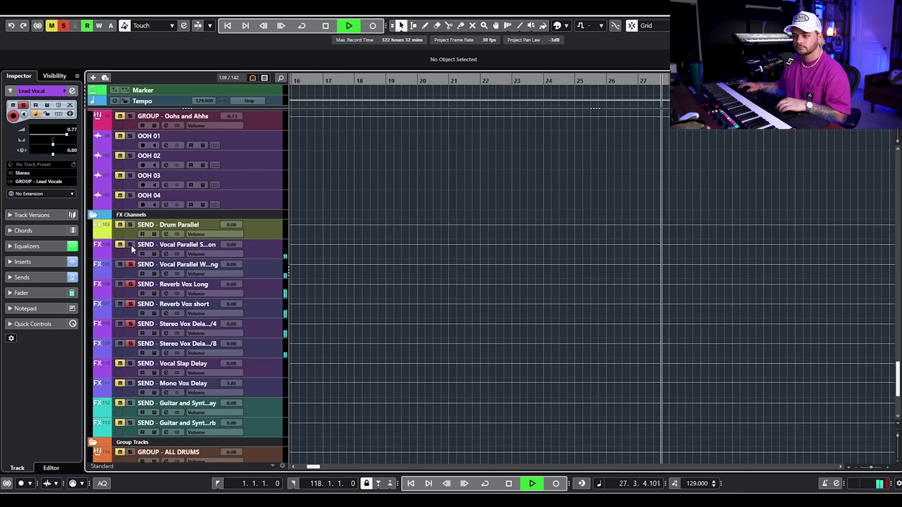
{"action": "key", "text": "space"}
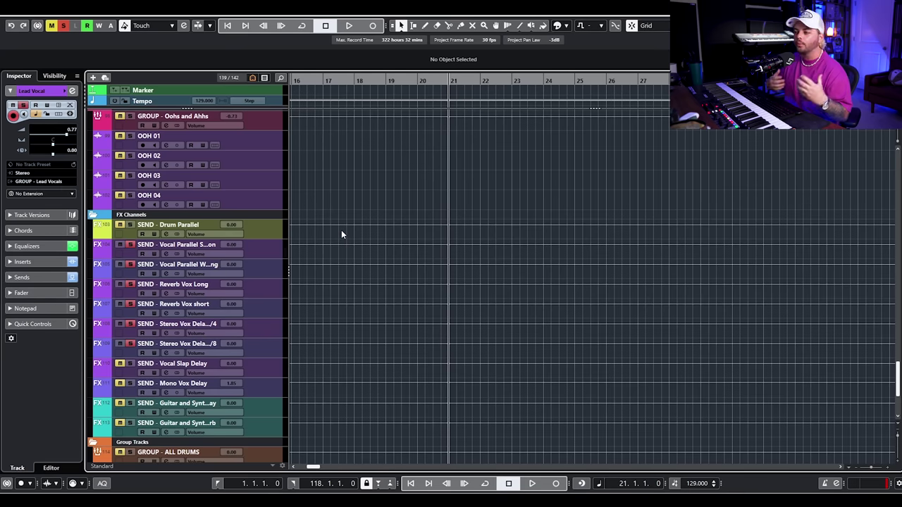
Step: Review the insert chain in the Vocal Parallel Saturation send's channel settings, and close the window
{"action": "left_click", "coordinate": [260, 251]}
{"action": "key", "text": "e"}
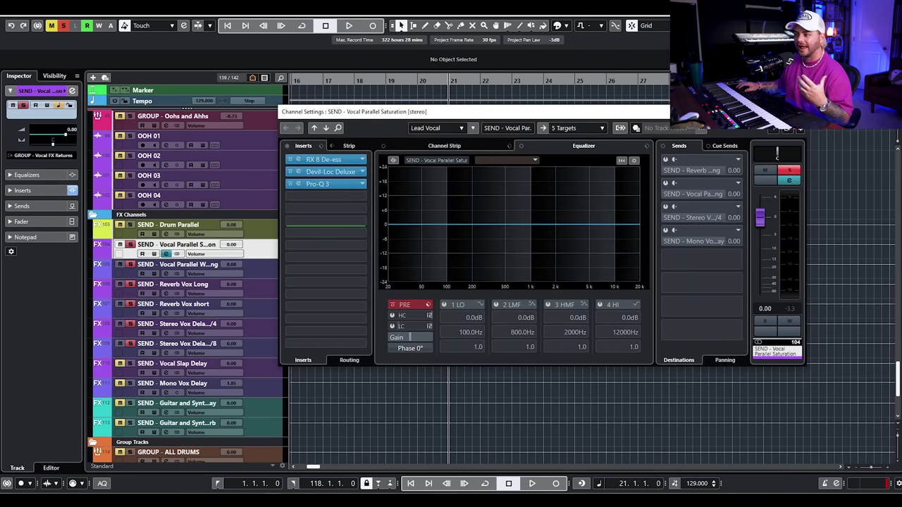
{"action": "left_click", "coordinate": [664, 111]}
Step: Unsolo the Lead Vocal track so the full mix is heard
{"action": "scroll", "coordinate": [643, 230], "scroll_direction": "up", "scroll_amount": 10}
{"action": "scroll", "coordinate": [529, 268], "scroll_direction": "down", "scroll_amount": 5}
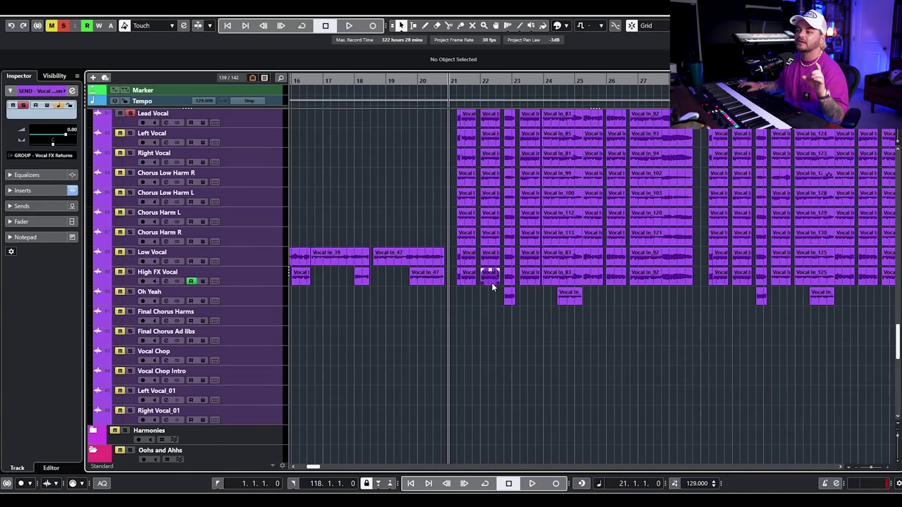
{"action": "scroll", "coordinate": [493, 284], "scroll_direction": "up", "scroll_amount": 5}
{"action": "left_click", "coordinate": [129, 326]}
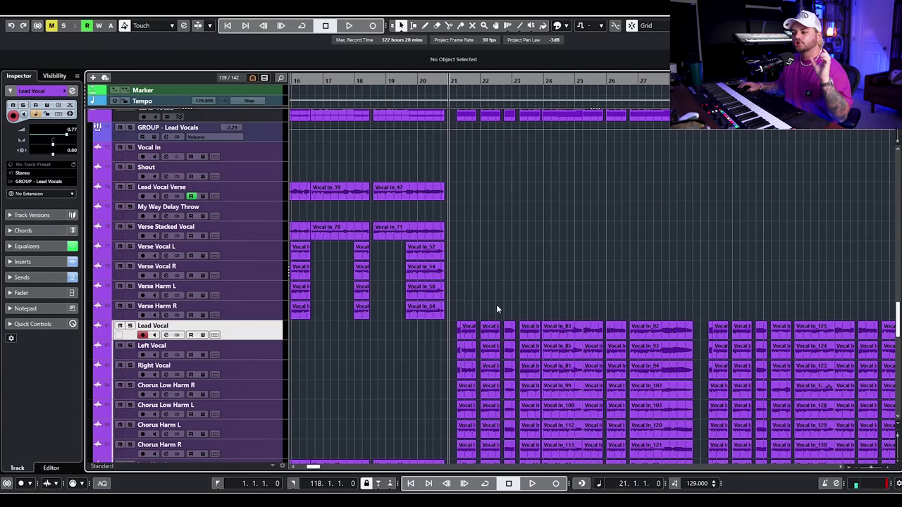
Step: Play the full mix from bar 21, comparing the Vocal Parallel Saturation send active, muted and soloed, and stop playback
{"action": "scroll", "coordinate": [479, 303], "scroll_direction": "down", "scroll_amount": 3}
{"action": "scroll", "coordinate": [427, 248], "scroll_direction": "down", "scroll_amount": 10}
{"action": "scroll", "coordinate": [441, 291], "scroll_direction": "down", "scroll_amount": 2}
{"action": "scroll", "coordinate": [496, 226], "scroll_direction": "up", "scroll_amount": 10}
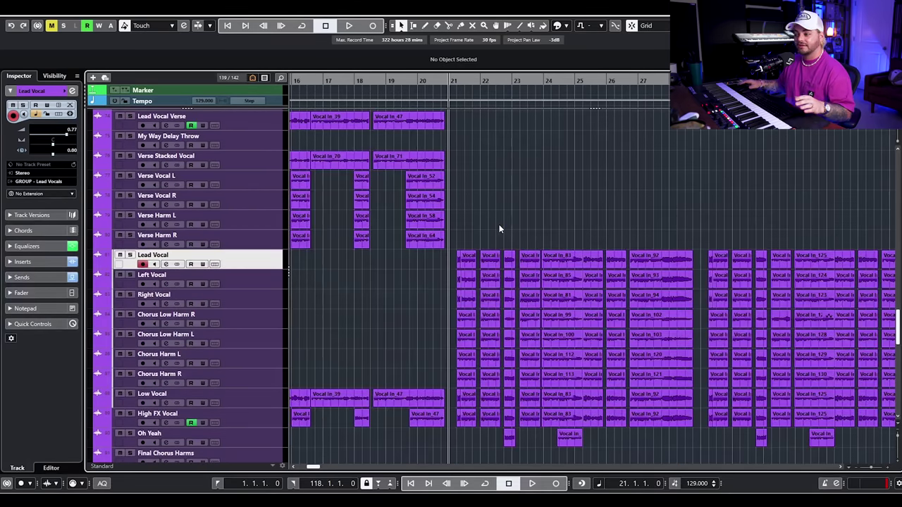
{"action": "scroll", "coordinate": [499, 228], "scroll_direction": "down", "scroll_amount": 15}
{"action": "scroll", "coordinate": [279, 316], "scroll_direction": "up", "scroll_amount": 2}
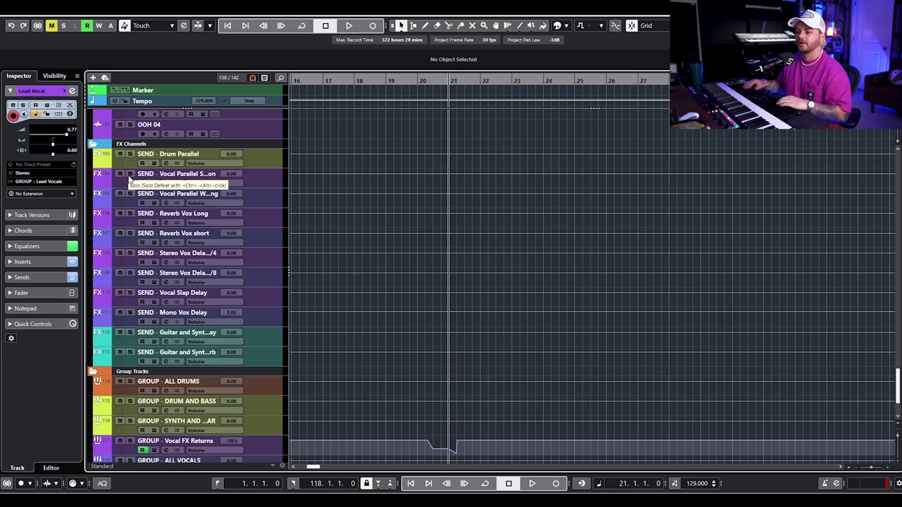
{"action": "left_click", "coordinate": [269, 184]}
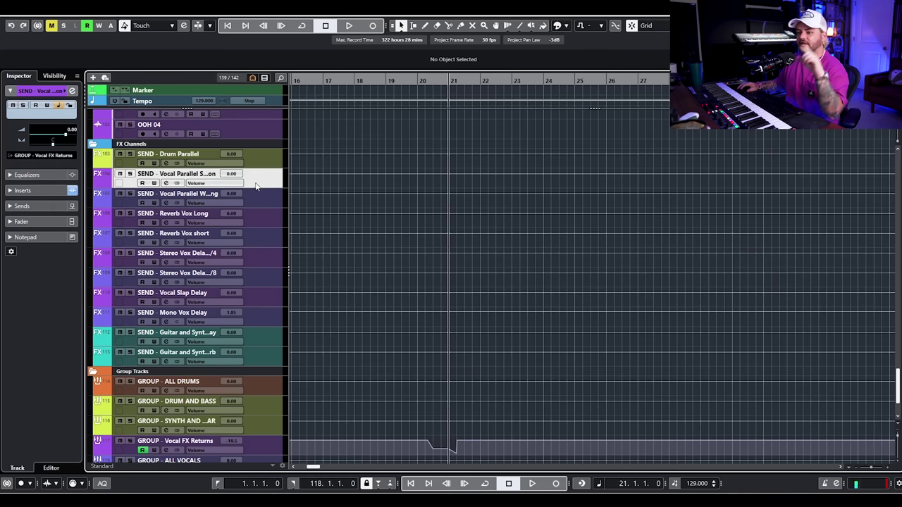
{"action": "key", "text": "space"}
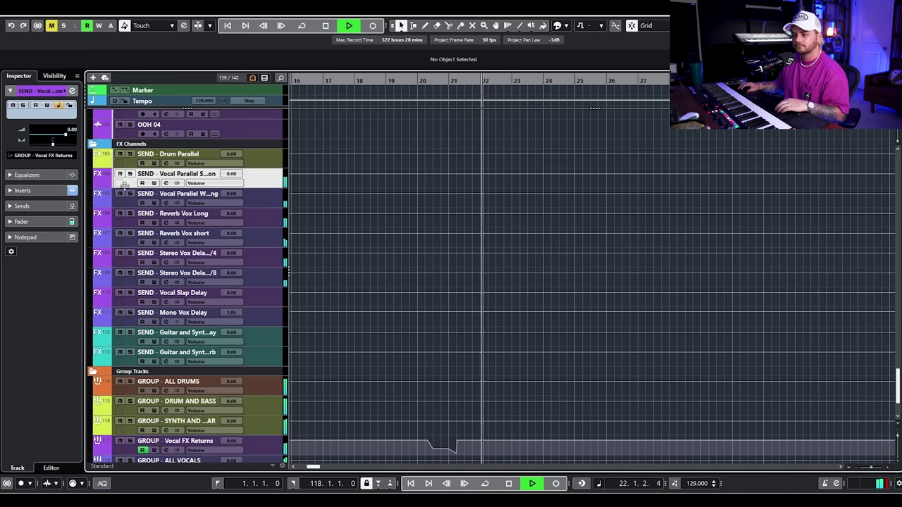
{"action": "left_click", "coordinate": [120, 174]}
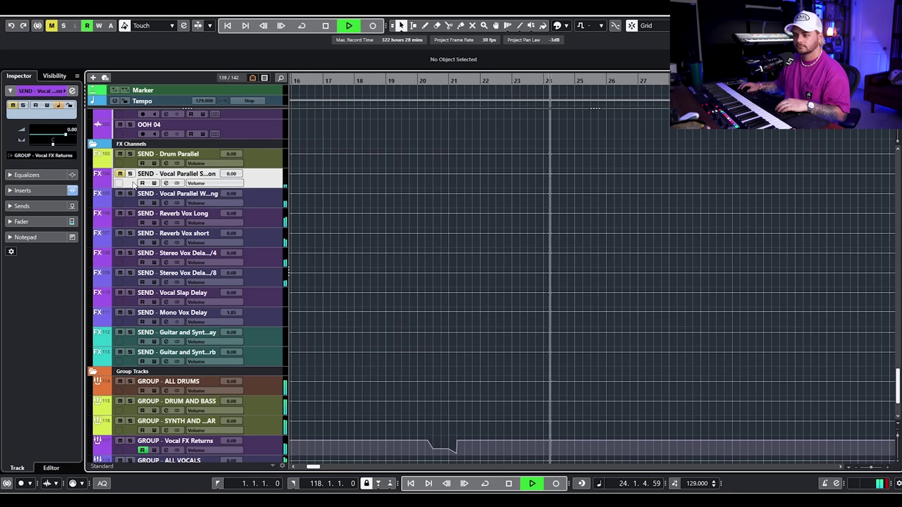
{"action": "left_click", "coordinate": [120, 174]}
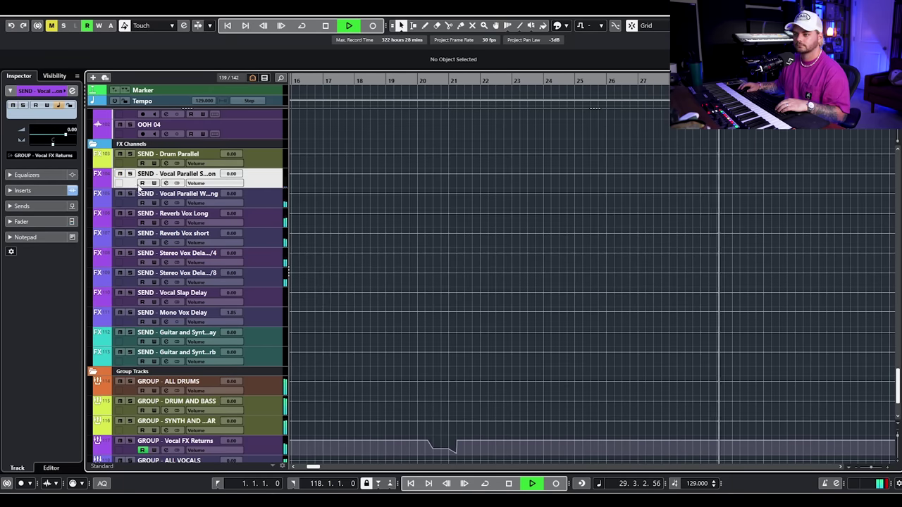
{"action": "left_click", "coordinate": [130, 174]}
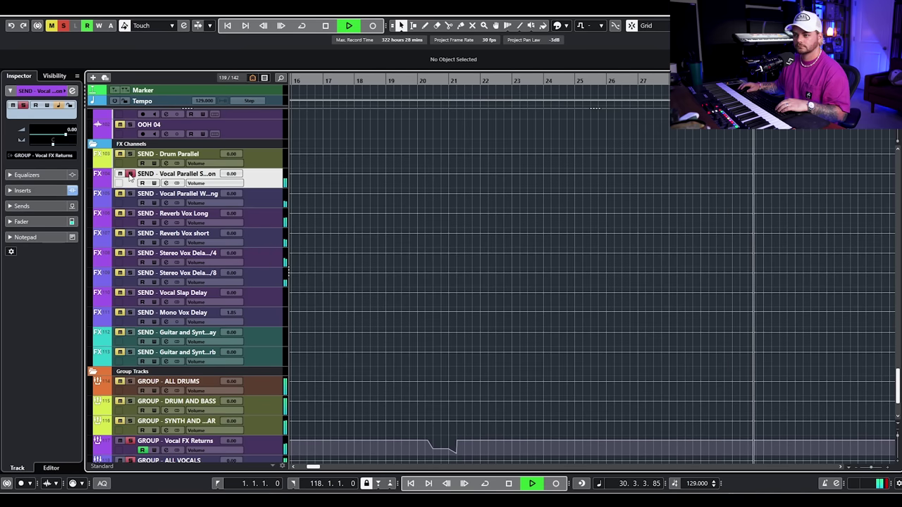
{"action": "key", "text": "space"}
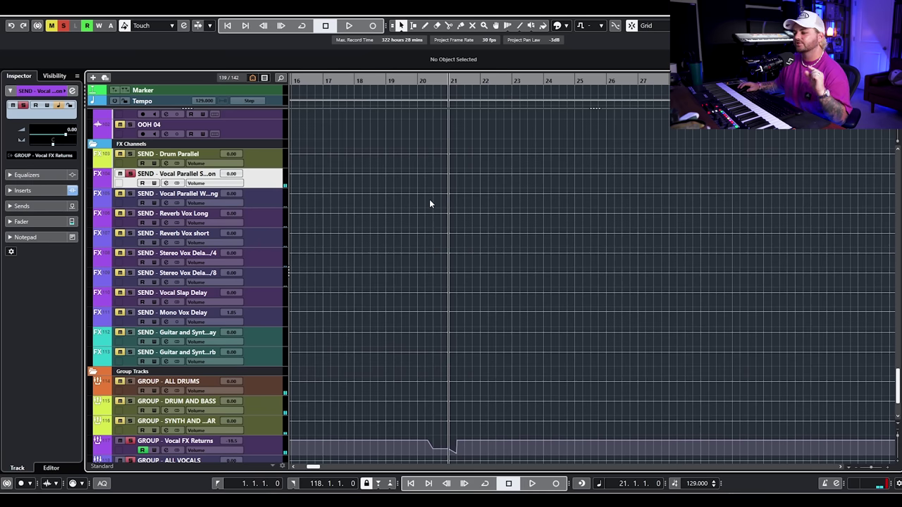
Step: Clear the active solo on the Lead Vocal track
{"action": "scroll", "coordinate": [370, 223], "scroll_direction": "up", "scroll_amount": 3}
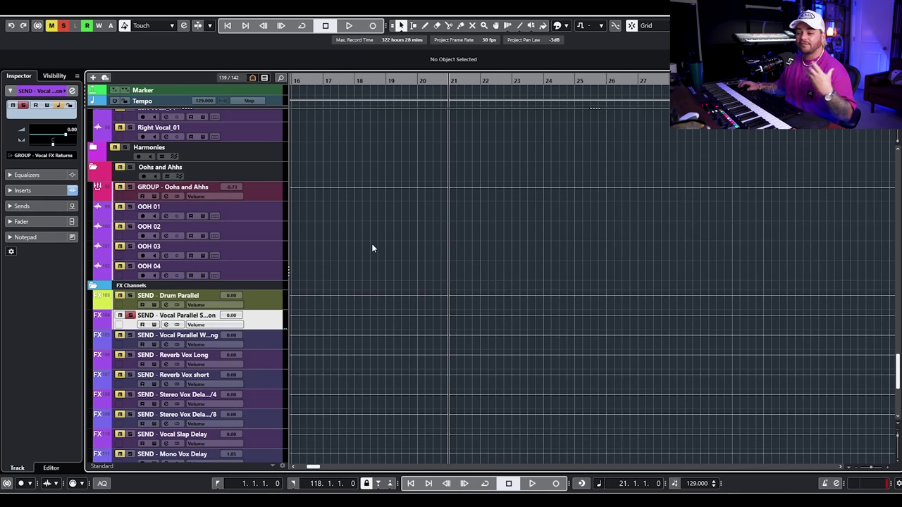
{"action": "scroll", "coordinate": [370, 239], "scroll_direction": "up", "scroll_amount": 10}
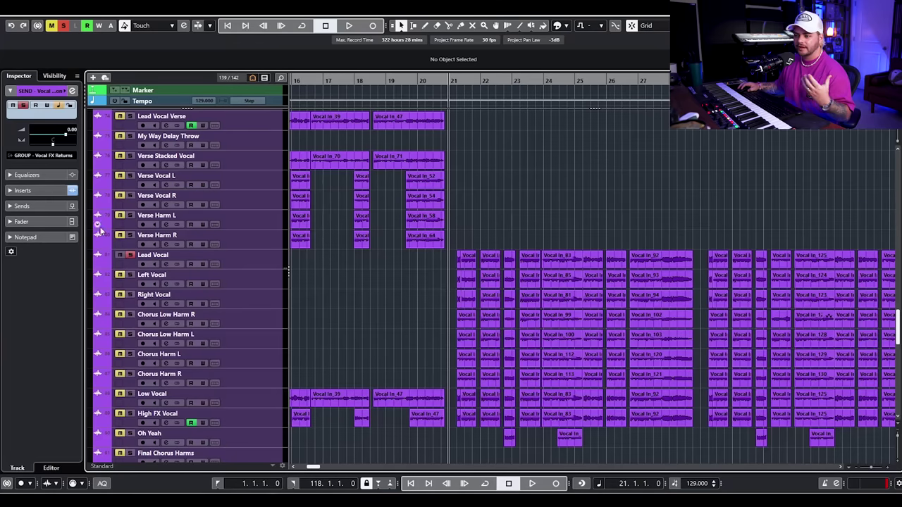
{"action": "left_click", "coordinate": [130, 255]}
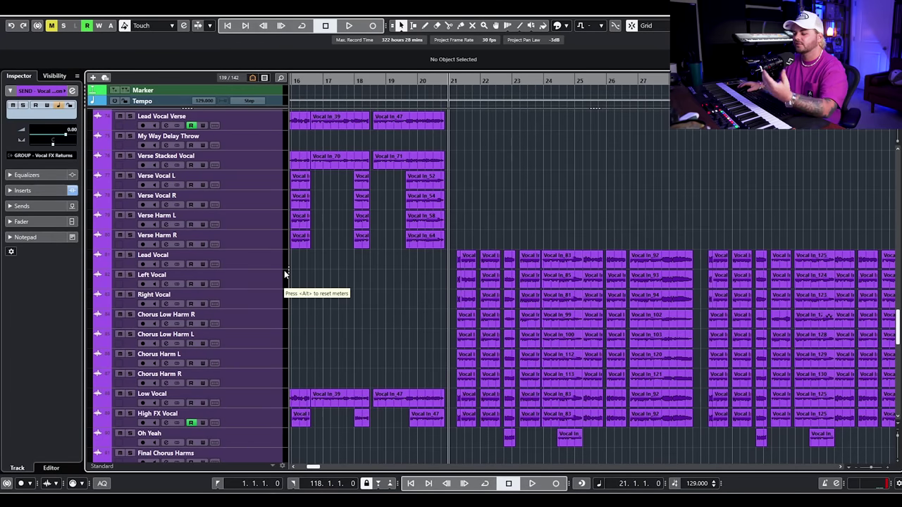
Step: Look through the lead, left and chorus harmony vocal tracks down to the FX channels, and reselect the Lead Vocal track
{"action": "left_click", "coordinate": [277, 264]}
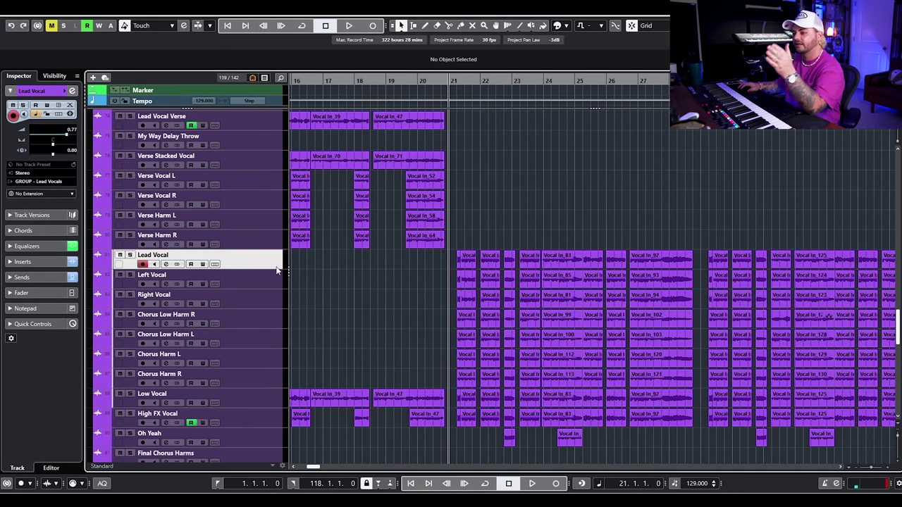
{"action": "left_click", "coordinate": [278, 283]}
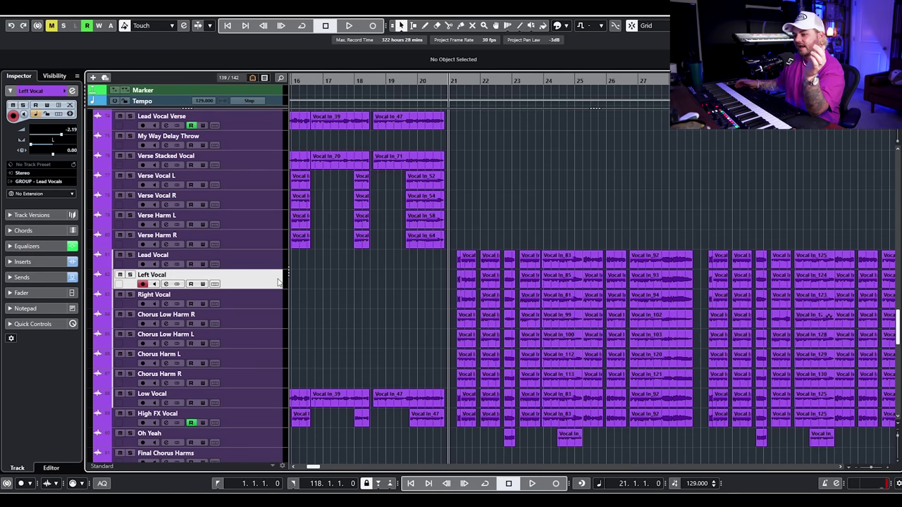
{"action": "left_click", "coordinate": [260, 325]}
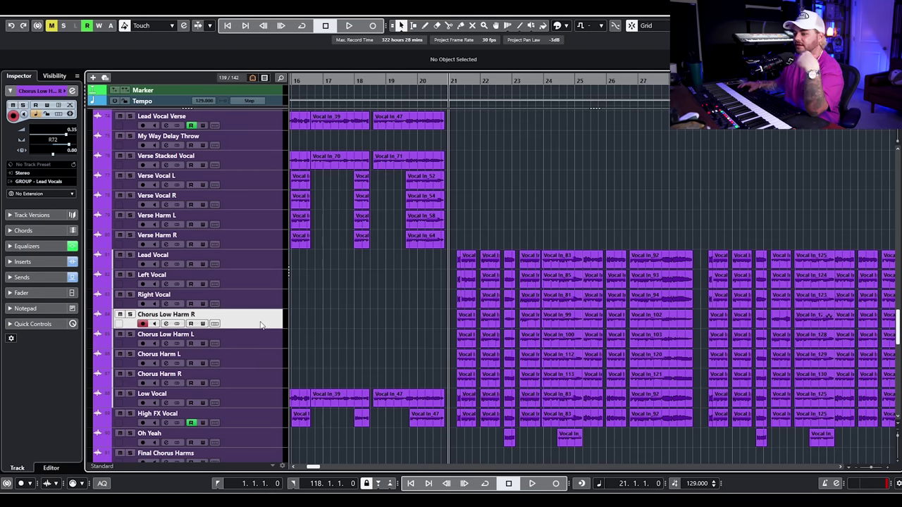
{"action": "scroll", "coordinate": [240, 350], "scroll_direction": "down", "scroll_amount": 3}
{"action": "scroll", "coordinate": [254, 337], "scroll_direction": "down", "scroll_amount": 3}
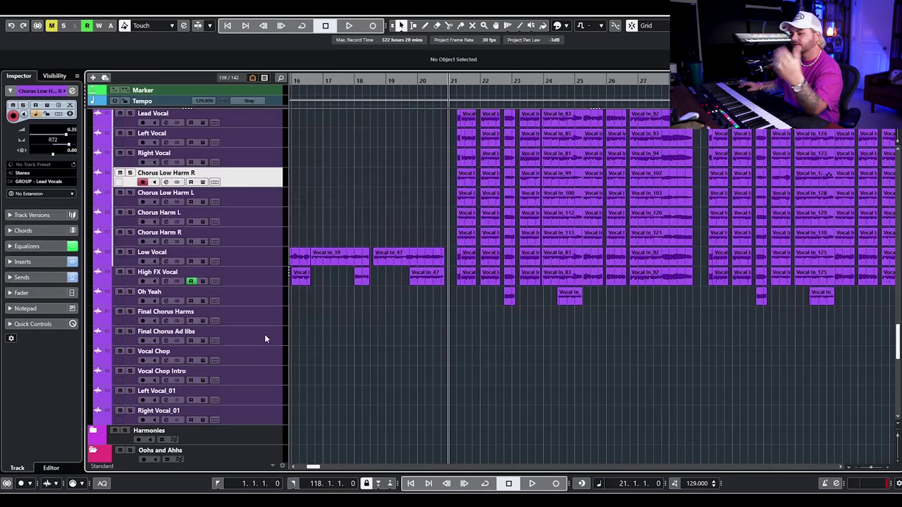
{"action": "scroll", "coordinate": [242, 255], "scroll_direction": "down", "scroll_amount": 9}
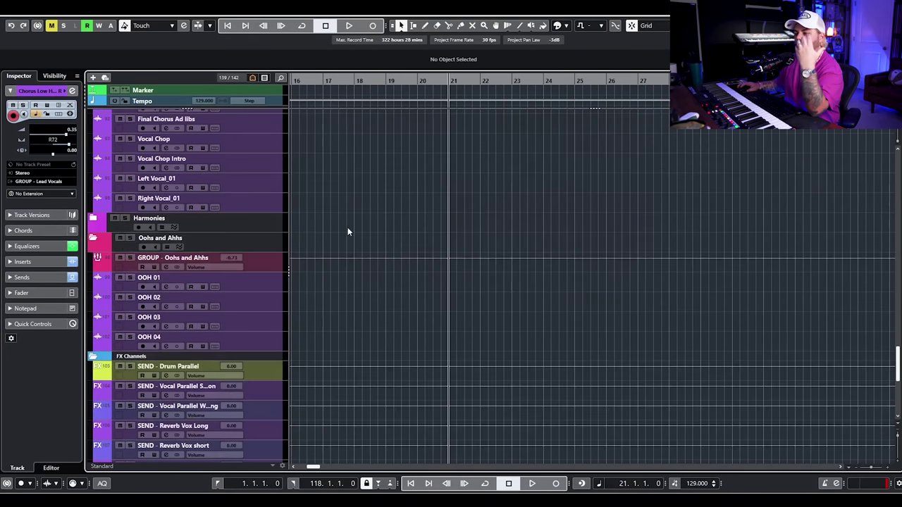
{"action": "scroll", "coordinate": [420, 259], "scroll_direction": "up", "scroll_amount": 15}
{"action": "left_click", "coordinate": [265, 262]}
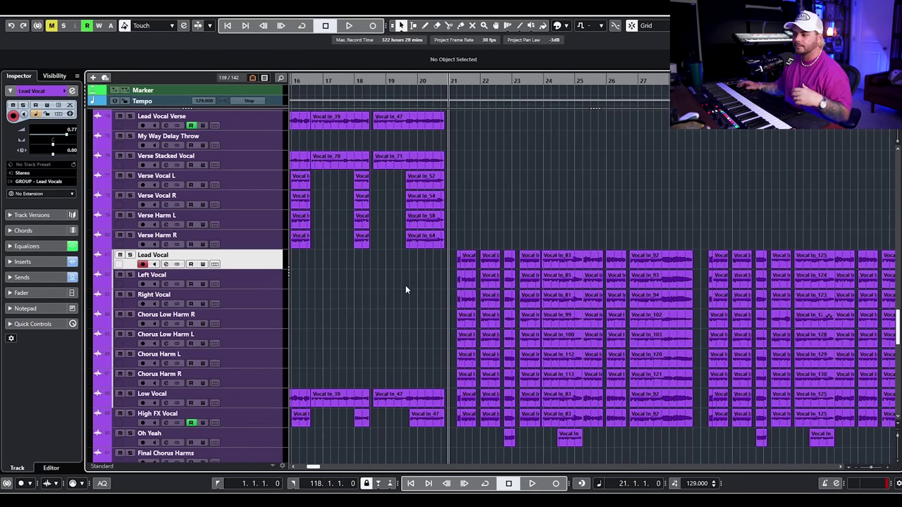
Step: Select the Vocal Parallel Saturation send in the FX Channels folder and open its channel settings
{"action": "scroll", "coordinate": [397, 280], "scroll_direction": "down", "scroll_amount": 18}
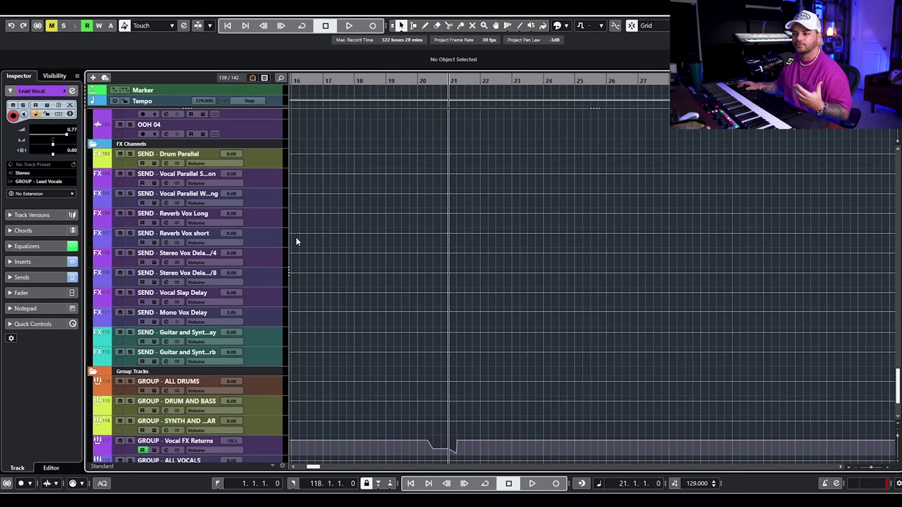
{"action": "left_click", "coordinate": [198, 177]}
{"action": "left_click", "coordinate": [166, 183]}
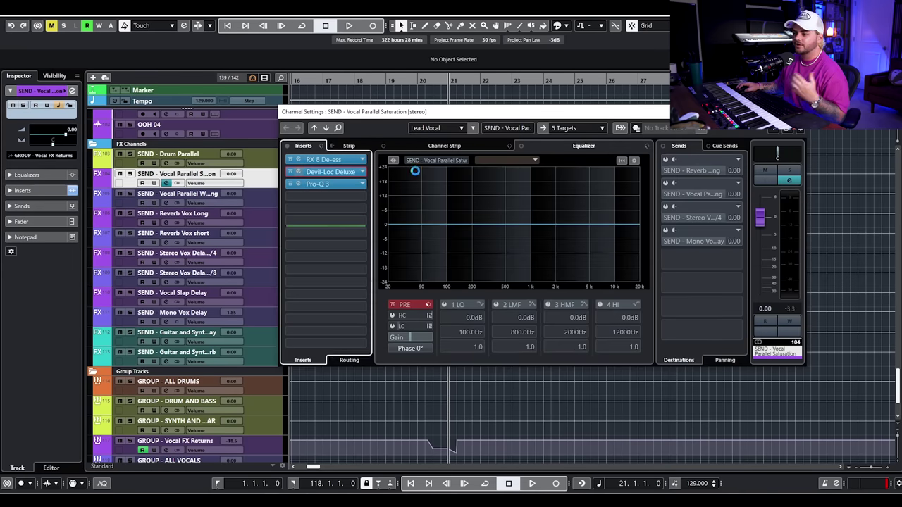
Step: View the Devil-Loc Deluxe settings on the Vocal Parallel Saturation send, and close the plug-in and channel settings
{"action": "left_click", "coordinate": [330, 172]}
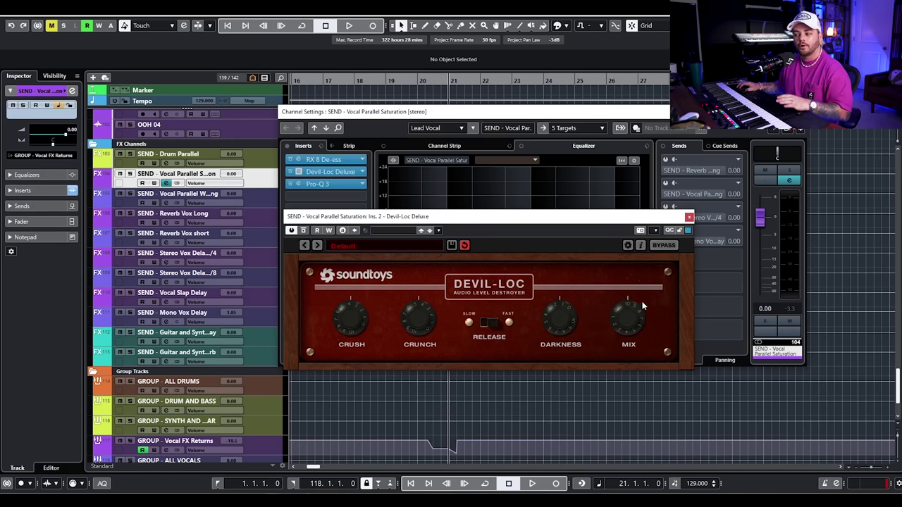
{"action": "left_click", "coordinate": [689, 217]}
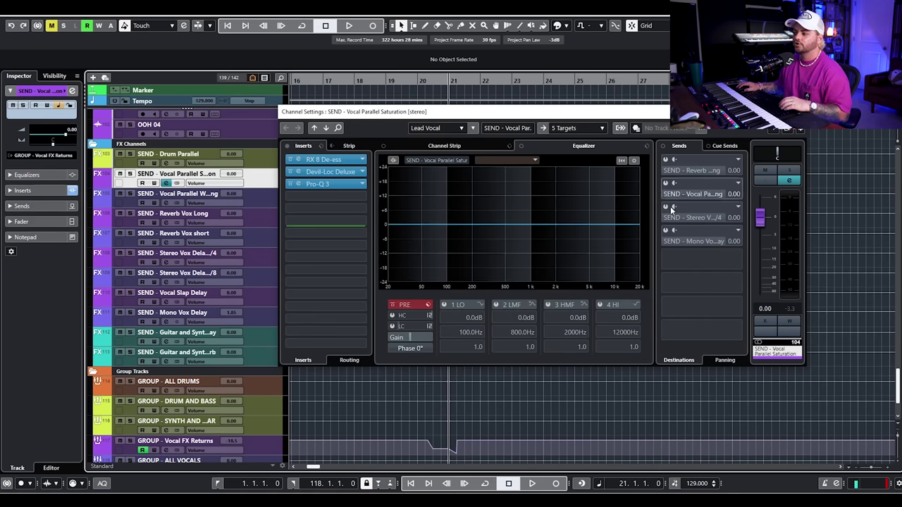
{"action": "key", "text": "e"}
Step: Solo the Reverb Vox Long send in the FX Channels folder and open its channel settings
{"action": "scroll", "coordinate": [601, 223], "scroll_direction": "up", "scroll_amount": 4}
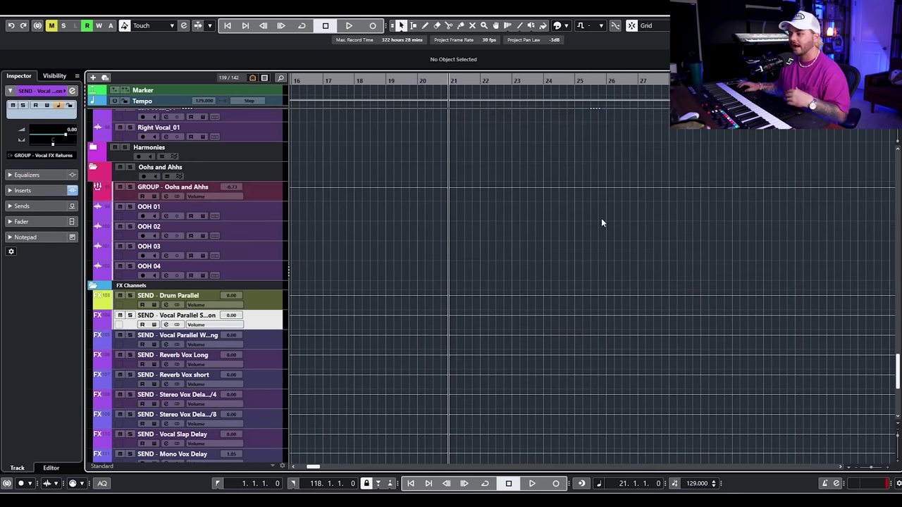
{"action": "scroll", "coordinate": [596, 221], "scroll_direction": "down", "scroll_amount": 4}
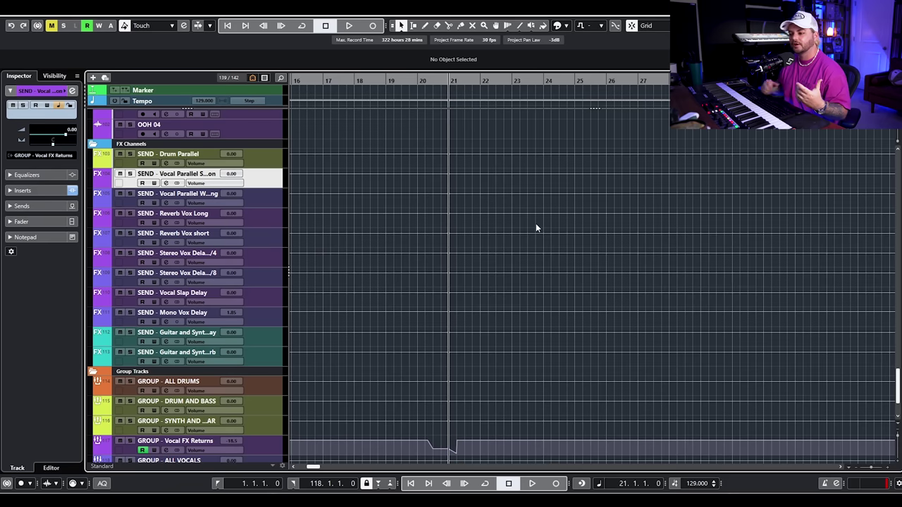
{"action": "scroll", "coordinate": [525, 231], "scroll_direction": "down", "scroll_amount": 2}
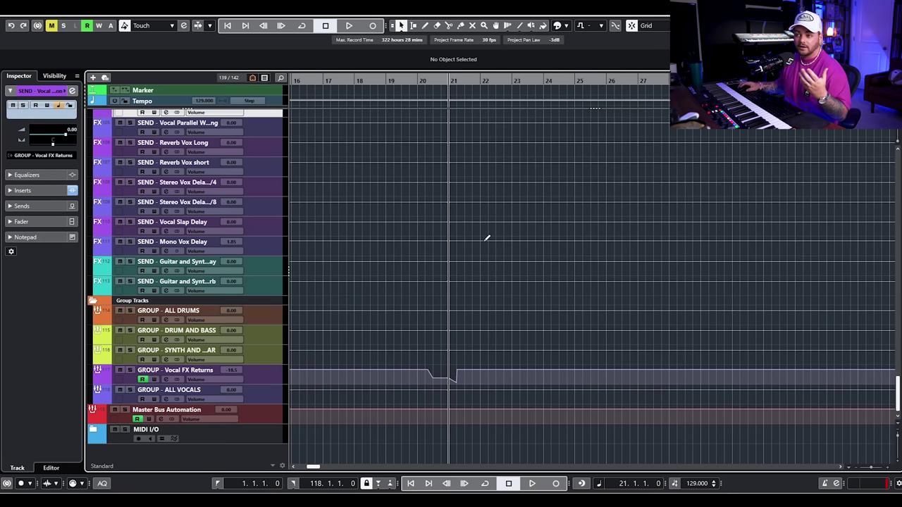
{"action": "scroll", "coordinate": [364, 203], "scroll_direction": "up", "scroll_amount": 2}
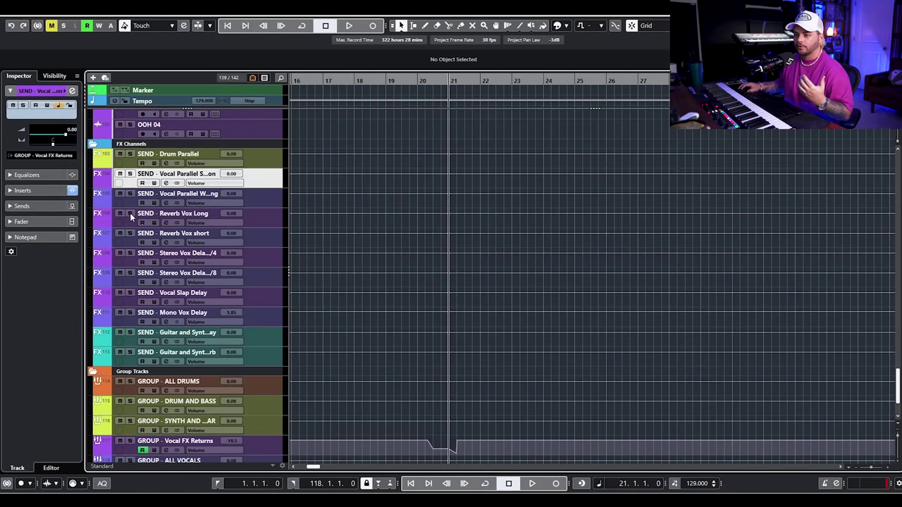
{"action": "left_click", "coordinate": [166, 222]}
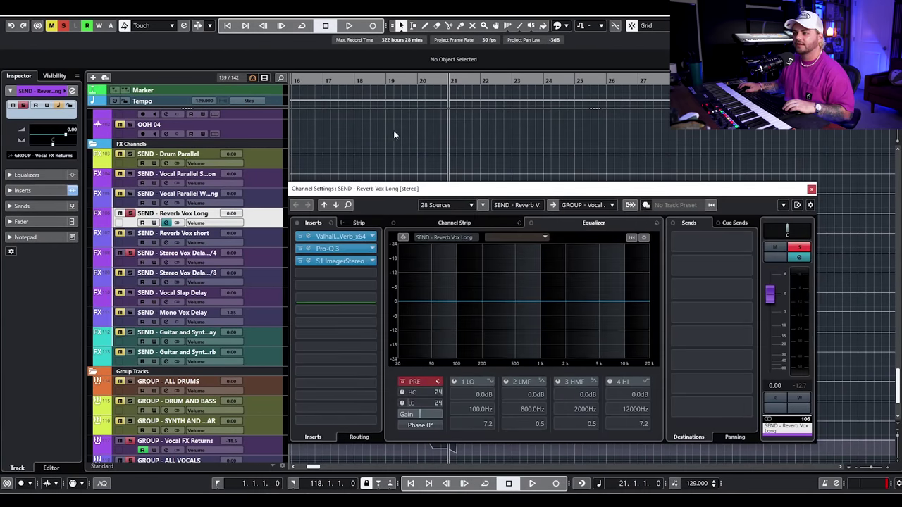
Step: Examine the ValhallaVintageVerb and Pro-Q 3 inserts on the Reverb Vox Long send, closing each plug-in
{"action": "left_click", "coordinate": [338, 236]}
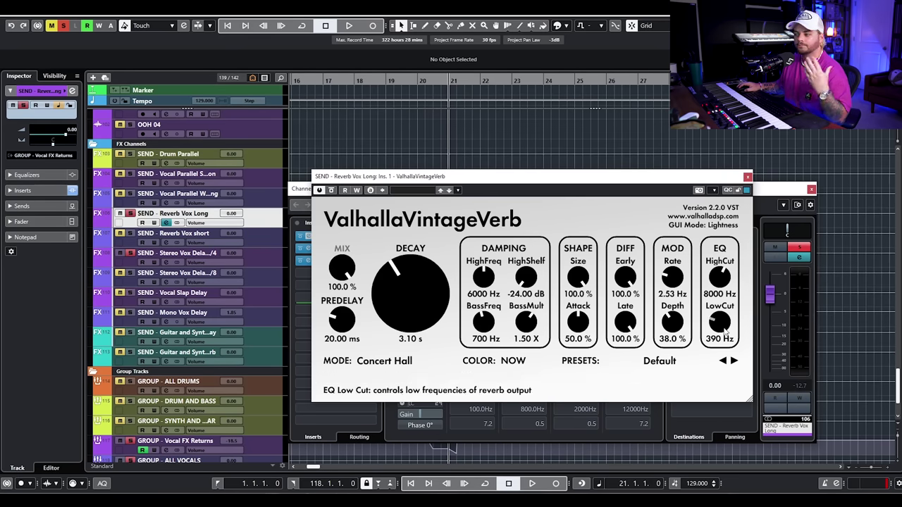
{"action": "left_click", "coordinate": [748, 176]}
{"action": "left_click", "coordinate": [327, 249]}
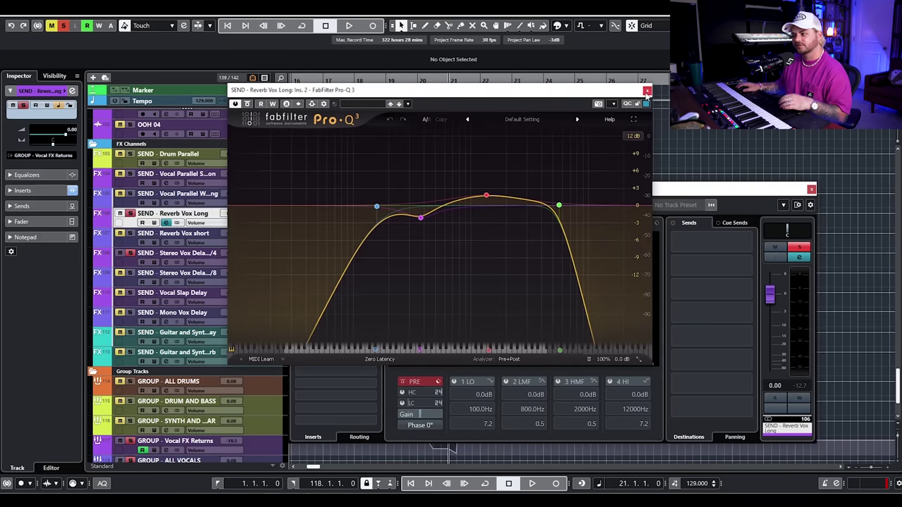
{"action": "left_click", "coordinate": [647, 90]}
Step: Open the S1 Imager Stereo insert of the Reverb Vox Long send and close the channel settings, with the verse vocals in view
{"action": "scroll", "coordinate": [405, 163], "scroll_direction": "up", "scroll_amount": 3}
{"action": "scroll", "coordinate": [405, 163], "scroll_direction": "up", "scroll_amount": 5}
{"action": "scroll", "coordinate": [435, 155], "scroll_direction": "down", "scroll_amount": 6}
{"action": "scroll", "coordinate": [426, 158], "scroll_direction": "up", "scroll_amount": 10}
{"action": "scroll", "coordinate": [427, 163], "scroll_direction": "up", "scroll_amount": 5}
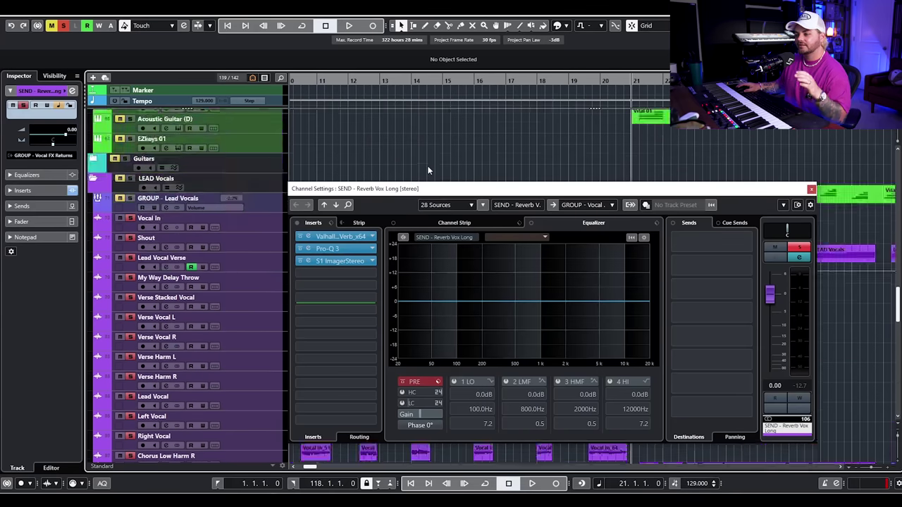
{"action": "scroll", "coordinate": [427, 164], "scroll_direction": "down", "scroll_amount": 3}
{"action": "left_click", "coordinate": [339, 261]}
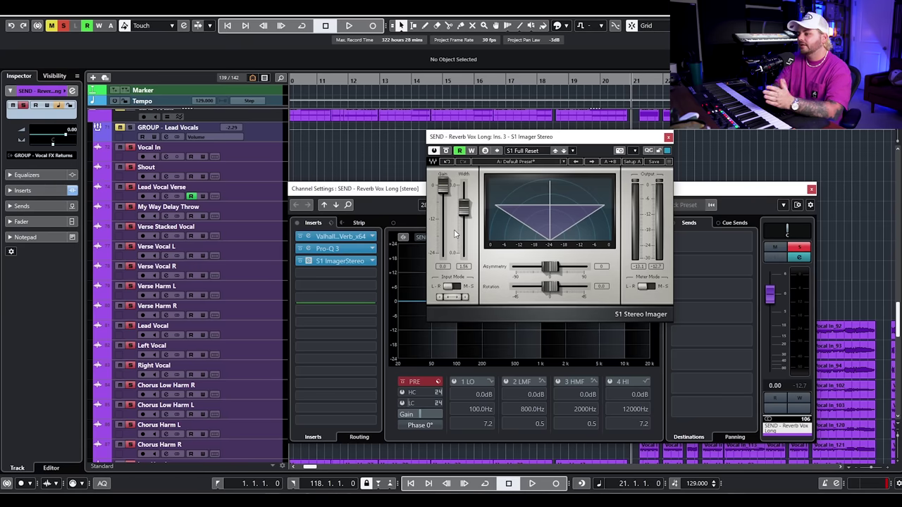
{"action": "scroll", "coordinate": [362, 156], "scroll_direction": "down", "scroll_amount": 3}
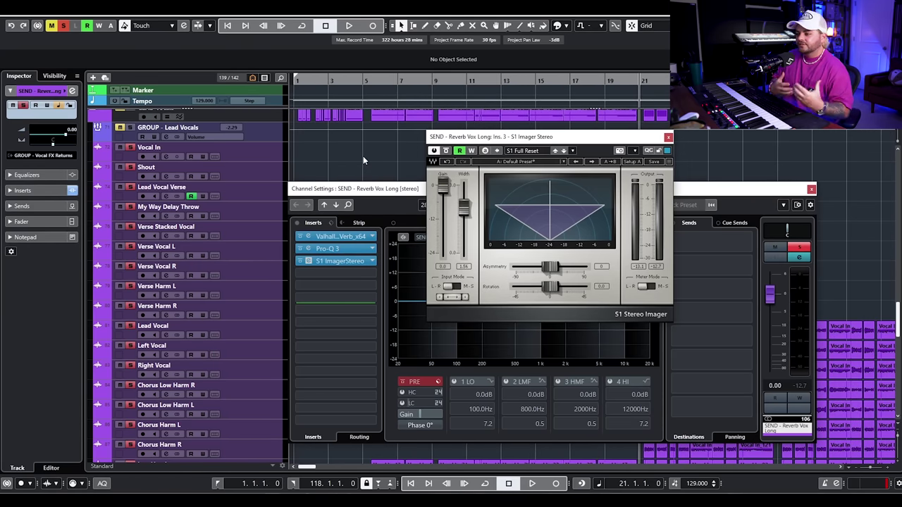
{"action": "left_click", "coordinate": [811, 189]}
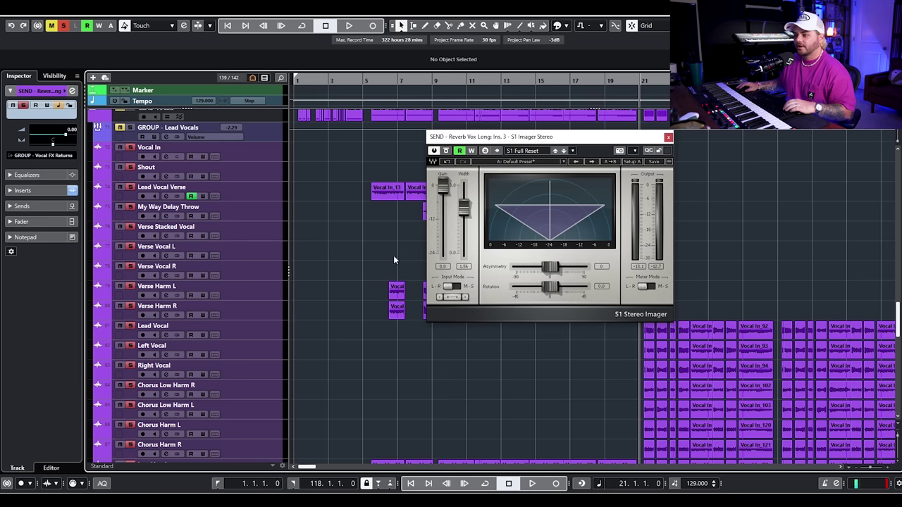
Step: Set the S1 Imager width to 0.66 and play the vocal from bar 5, comparing the imager active and bypassed
{"action": "left_click", "coordinate": [371, 80]}
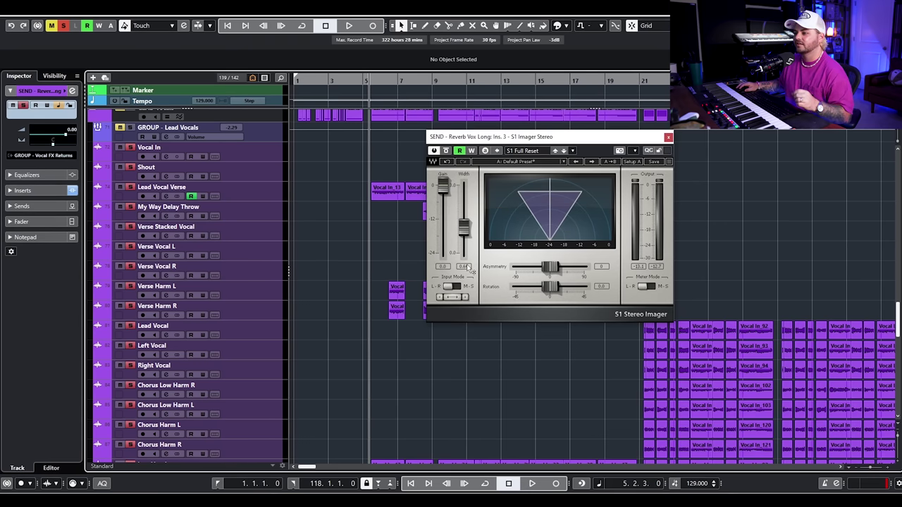
{"action": "key", "text": "space"}
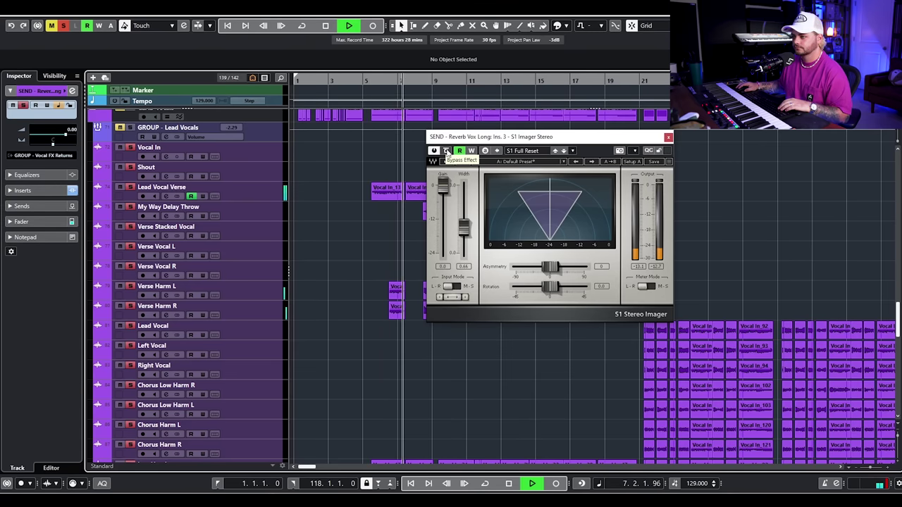
{"action": "key", "text": "space"}
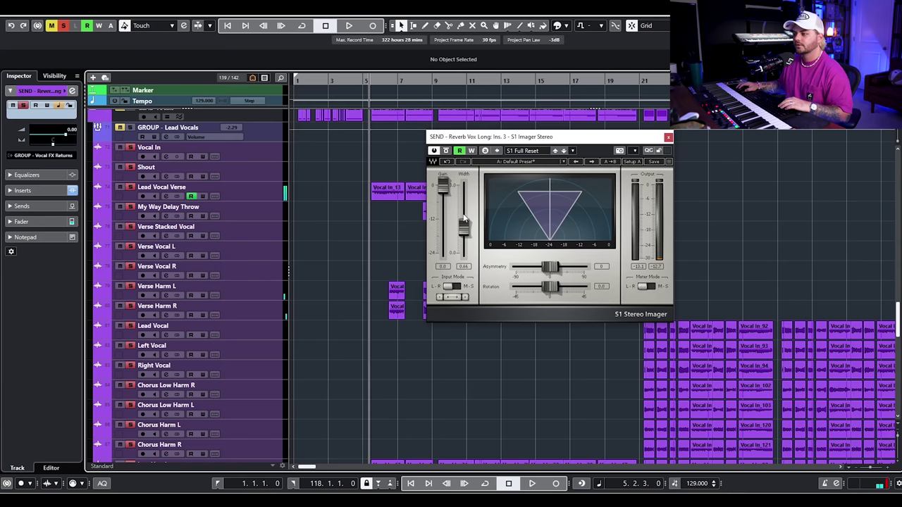
{"action": "left_click", "coordinate": [447, 151]}
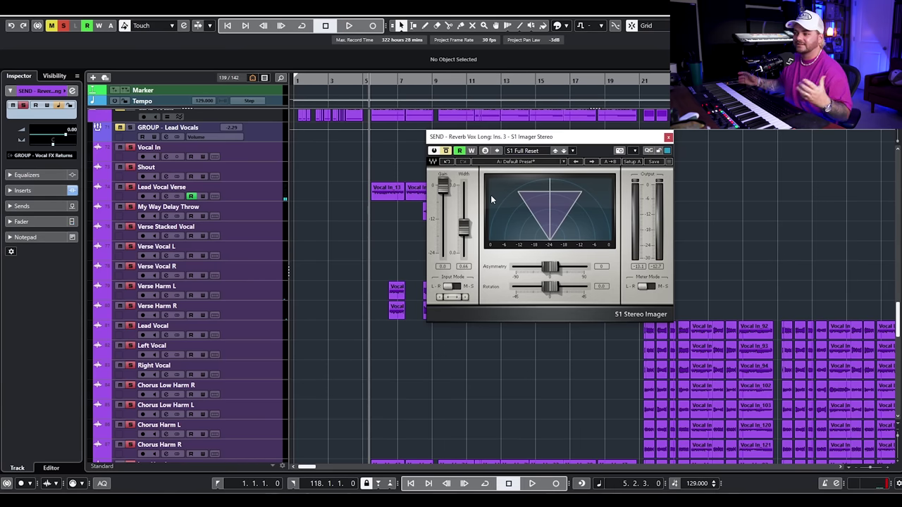
{"action": "key", "text": "space"}
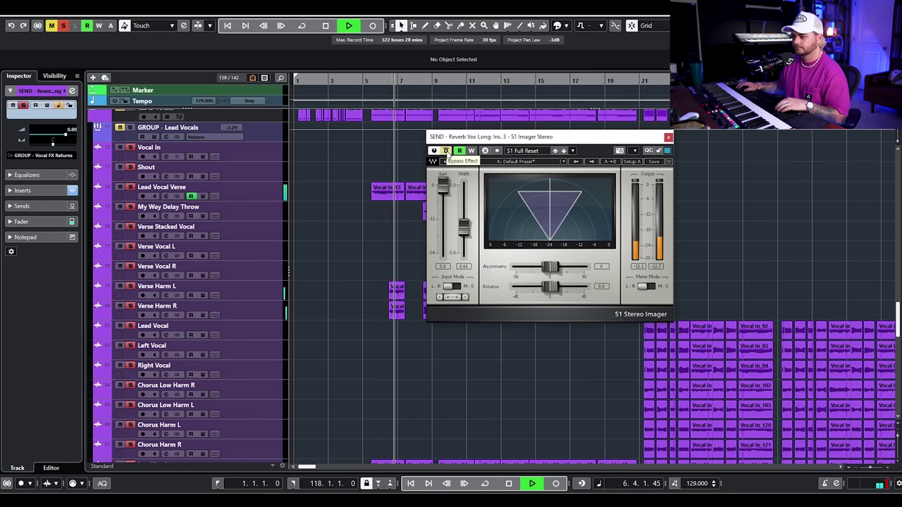
{"action": "left_click", "coordinate": [446, 151]}
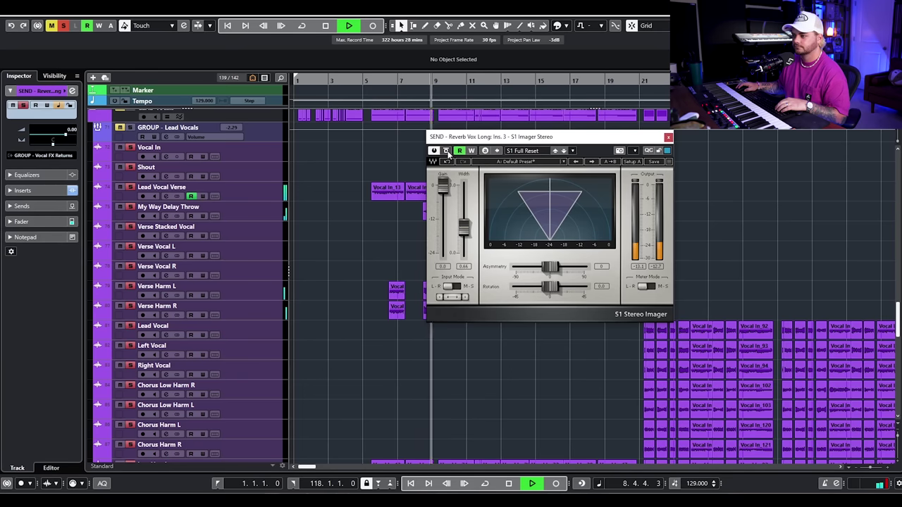
{"action": "key", "text": "space"}
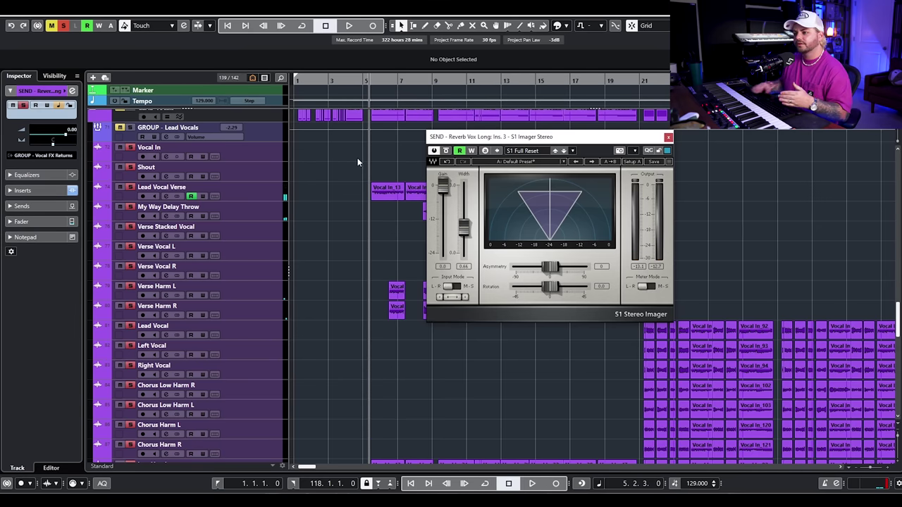
Step: Clear all active solos and close the S1 Imager plug-in
{"action": "left_click", "coordinate": [64, 26]}
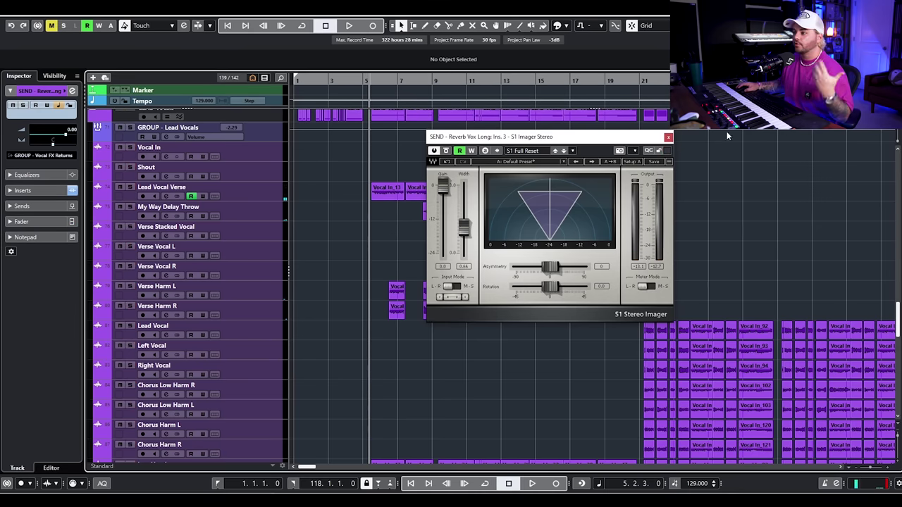
{"action": "left_click", "coordinate": [668, 137]}
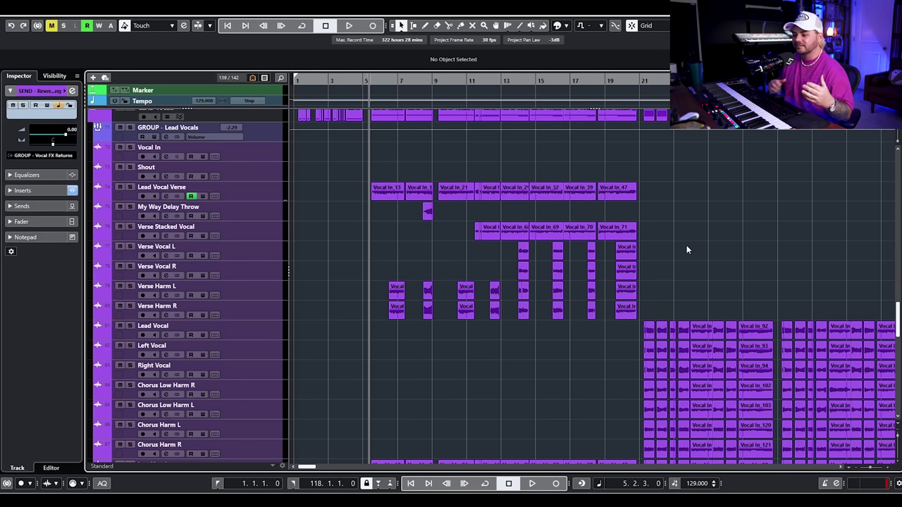
{"action": "scroll", "coordinate": [685, 245], "scroll_direction": "down", "scroll_amount": 5}
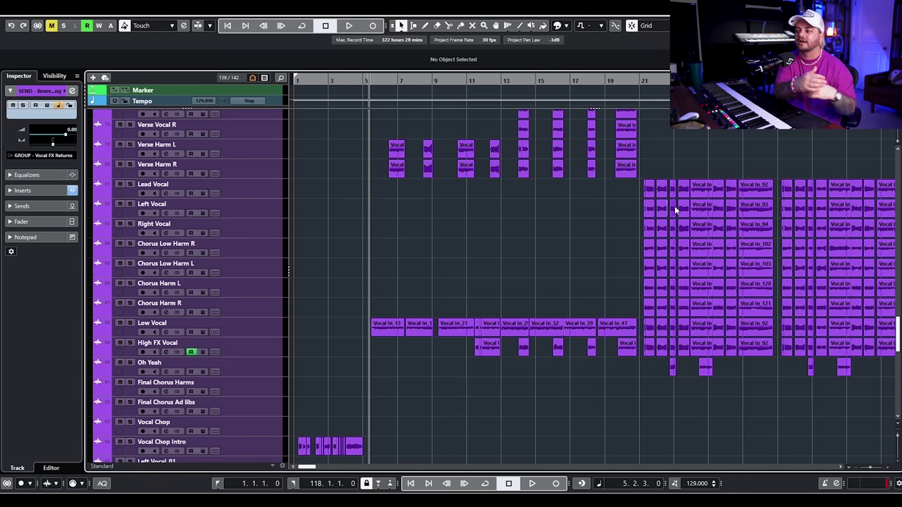
{"action": "scroll", "coordinate": [635, 176], "scroll_direction": "up", "scroll_amount": 5}
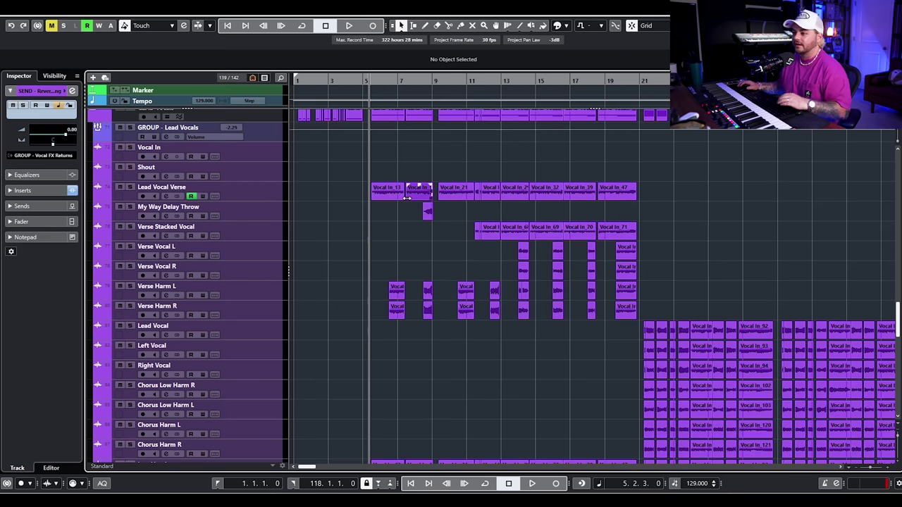
{"action": "scroll", "coordinate": [505, 230], "scroll_direction": "up", "scroll_amount": 3}
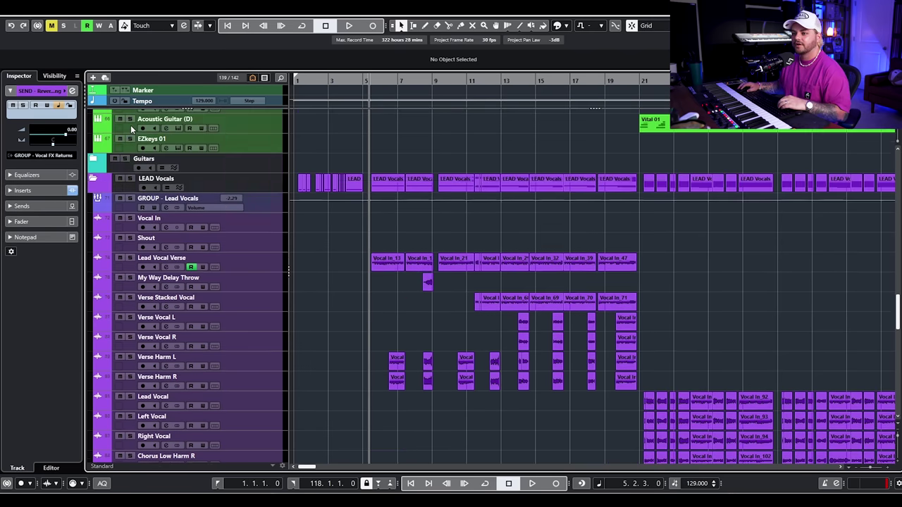
Step: Solo the lead vocal tracks and start playback from bar 5, bringing the FX sends into view
{"action": "key", "text": "s"}
{"action": "scroll", "coordinate": [504, 230], "scroll_direction": "down", "scroll_amount": 3}
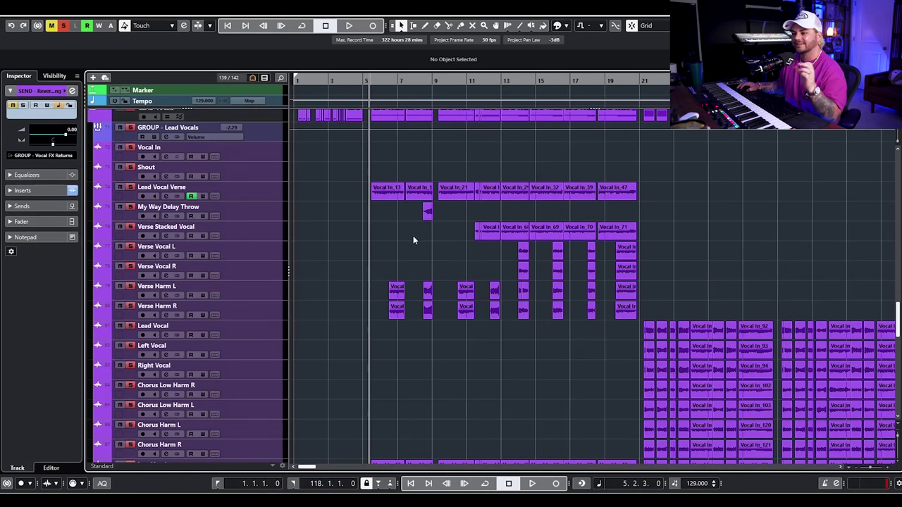
{"action": "key", "text": "space"}
{"action": "scroll", "coordinate": [426, 228], "scroll_direction": "down", "scroll_amount": 12}
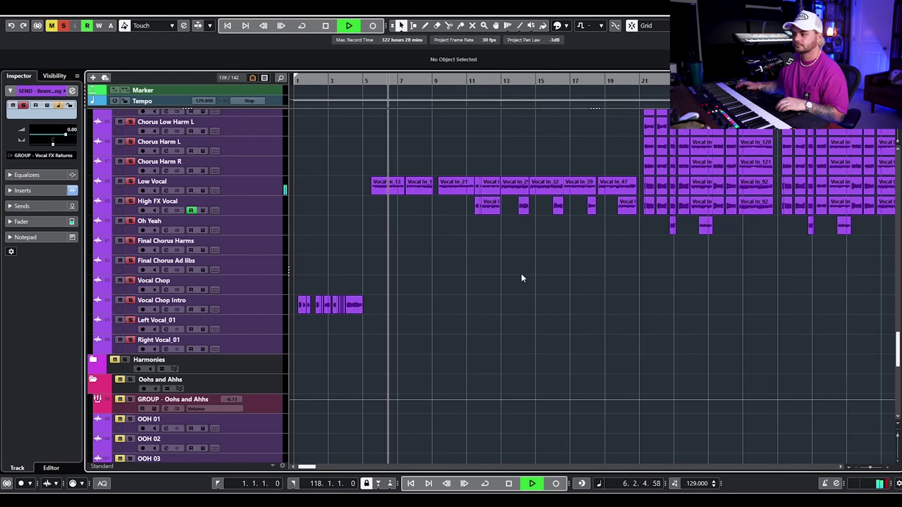
{"action": "scroll", "coordinate": [521, 268], "scroll_direction": "down", "scroll_amount": 3}
{"action": "scroll", "coordinate": [521, 267], "scroll_direction": "down", "scroll_amount": 12}
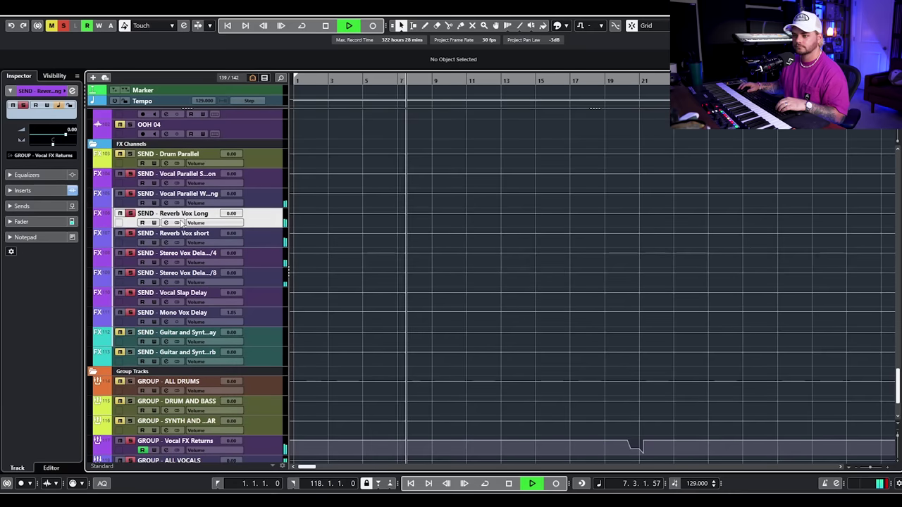
Step: Reopen the S1 Imager on the Reverb Vox Long send, compare it bypassed and active during playback, and stop playback
{"action": "key", "text": "e"}
{"action": "left_click", "coordinate": [331, 261]}
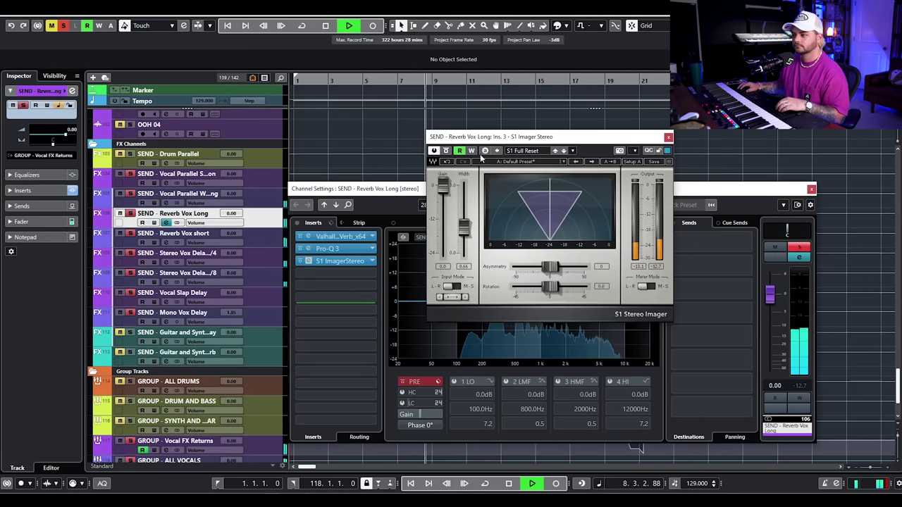
{"action": "left_click", "coordinate": [446, 151]}
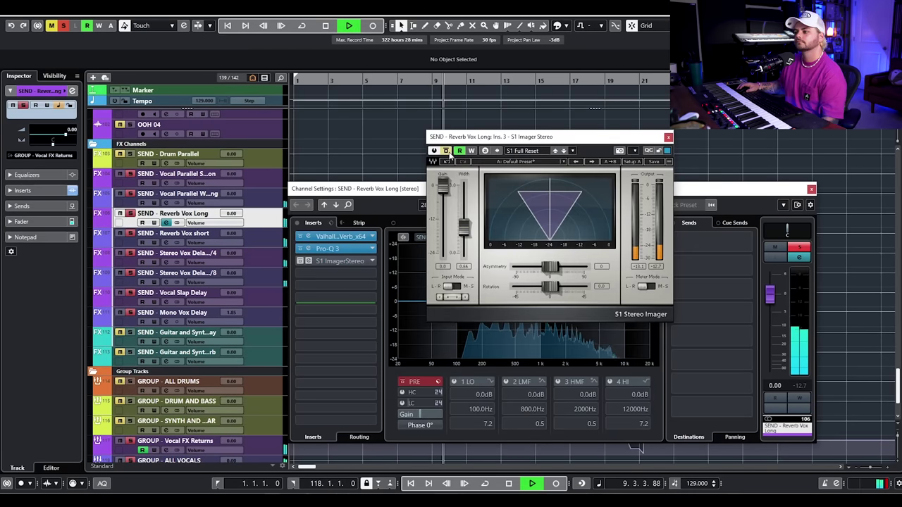
{"action": "left_click", "coordinate": [446, 152]}
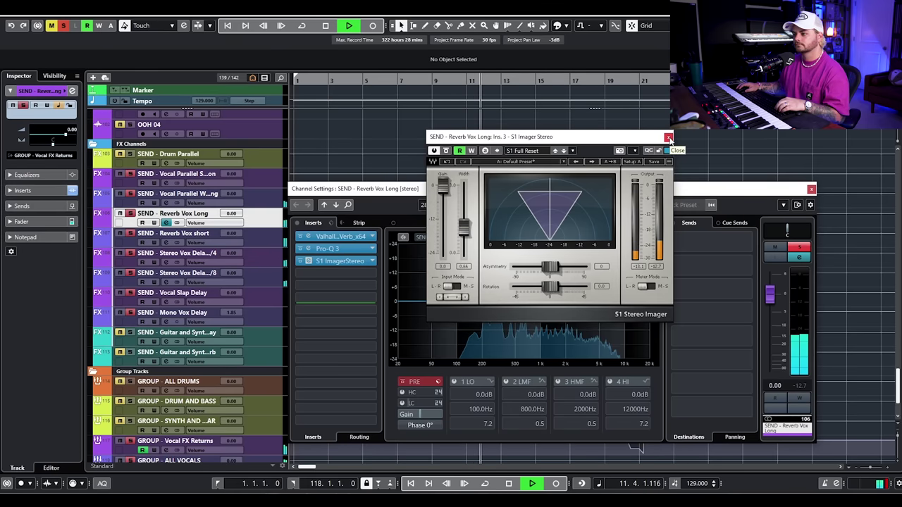
{"action": "key", "text": "space"}
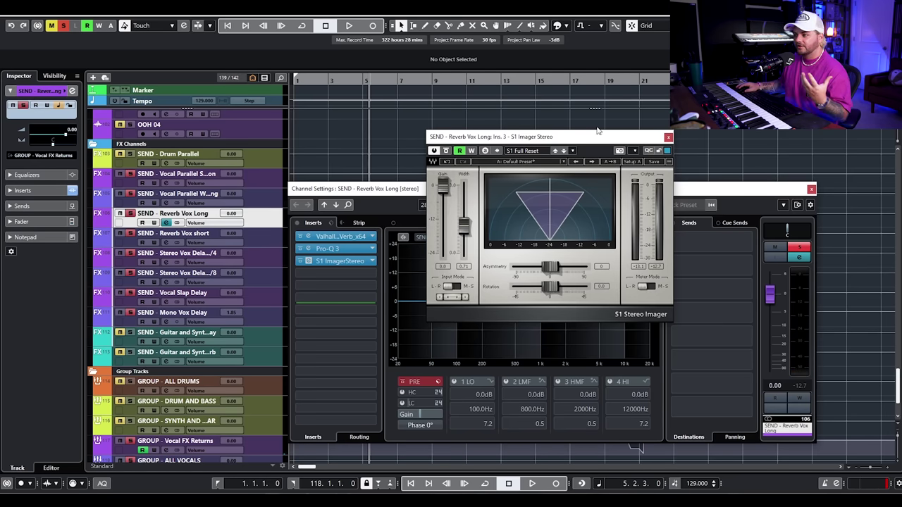
Step: Raise the S1 Imager width to about 1.60 and move the playback position to bar 21, where the chorus vocals begin
{"action": "scroll", "coordinate": [683, 151], "scroll_direction": "up", "scroll_amount": 5}
{"action": "scroll", "coordinate": [613, 92], "scroll_direction": "up", "scroll_amount": 5}
{"action": "scroll", "coordinate": [613, 92], "scroll_direction": "down", "scroll_amount": 7}
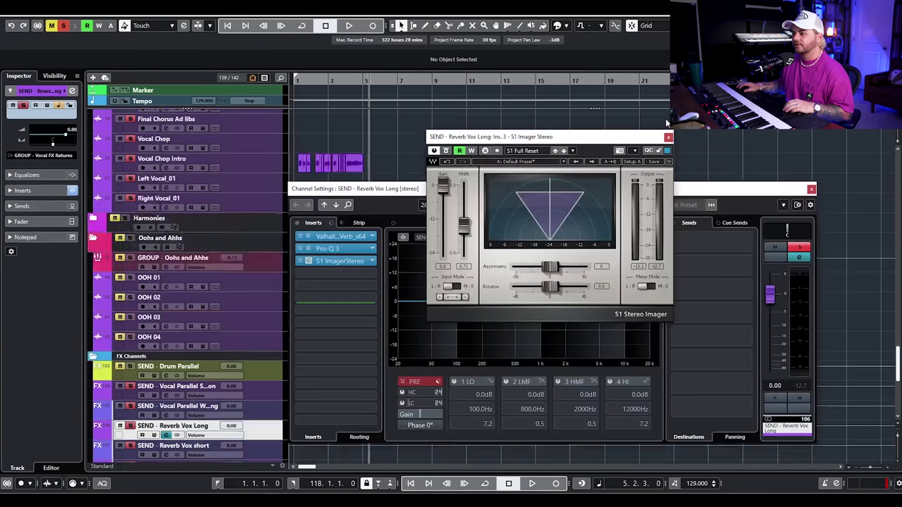
{"action": "left_click", "coordinate": [605, 82]}
{"action": "left_click", "coordinate": [634, 82]}
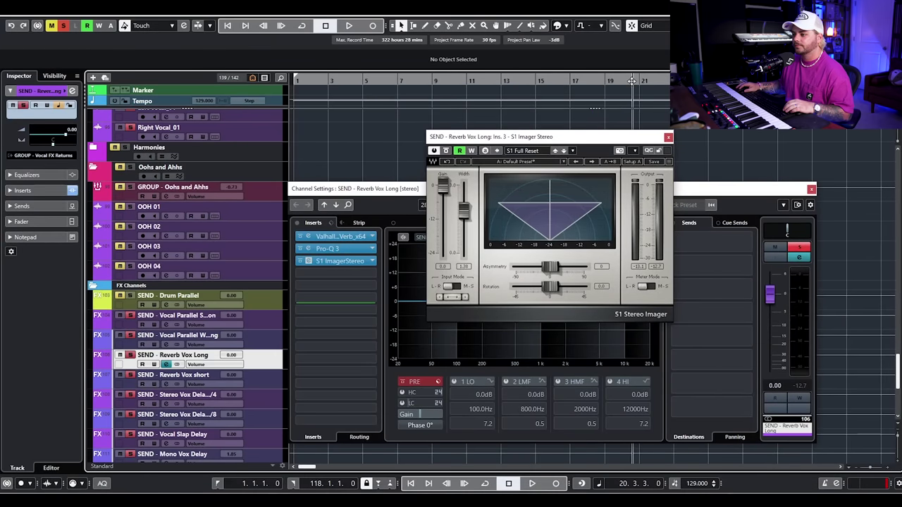
{"action": "scroll", "coordinate": [665, 122], "scroll_direction": "up", "scroll_amount": 3}
{"action": "scroll", "coordinate": [665, 122], "scroll_direction": "up", "scroll_amount": 2}
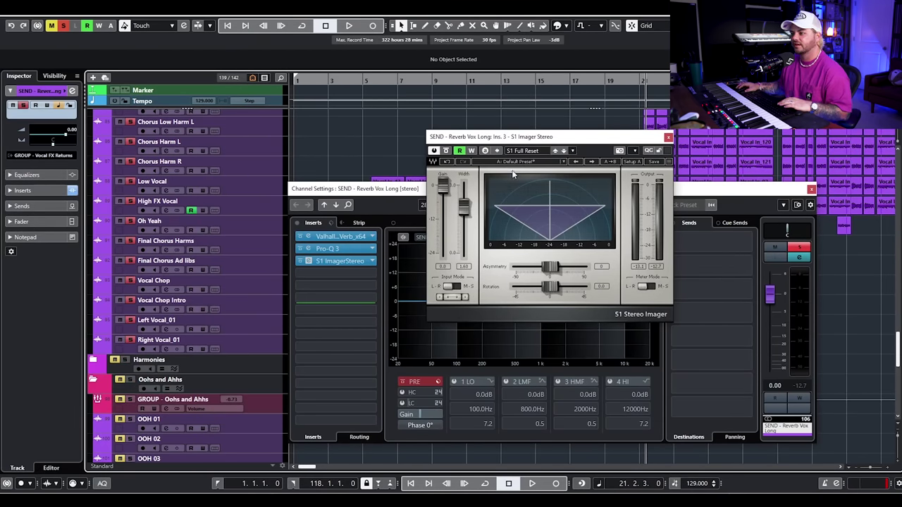
Step: Play the chorus vocals from bar 21, compare the reverb send's S1 Imager bypassed and active, and stop playback
{"action": "key", "text": "space"}
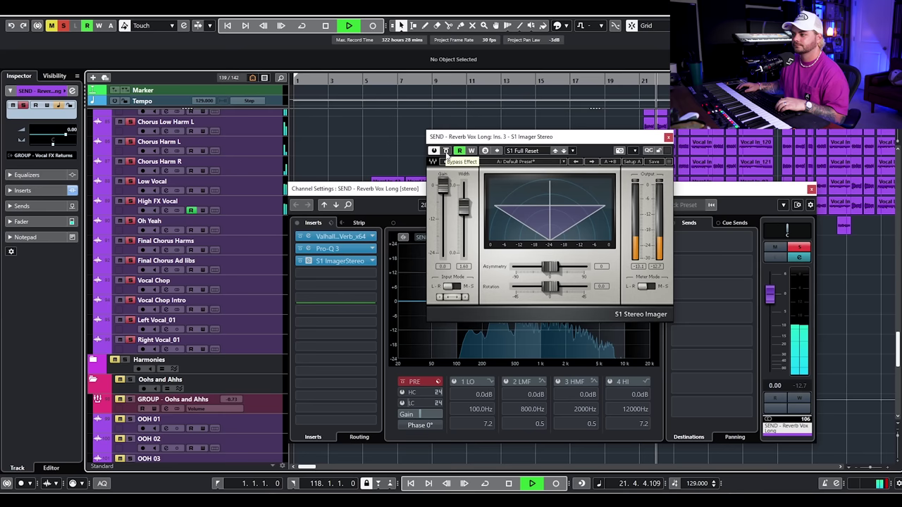
{"action": "left_click", "coordinate": [446, 151]}
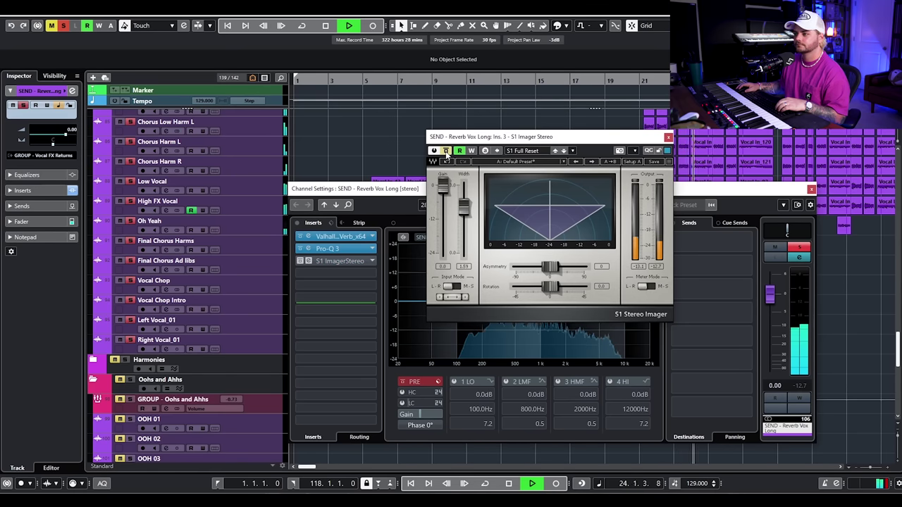
{"action": "left_click", "coordinate": [446, 152]}
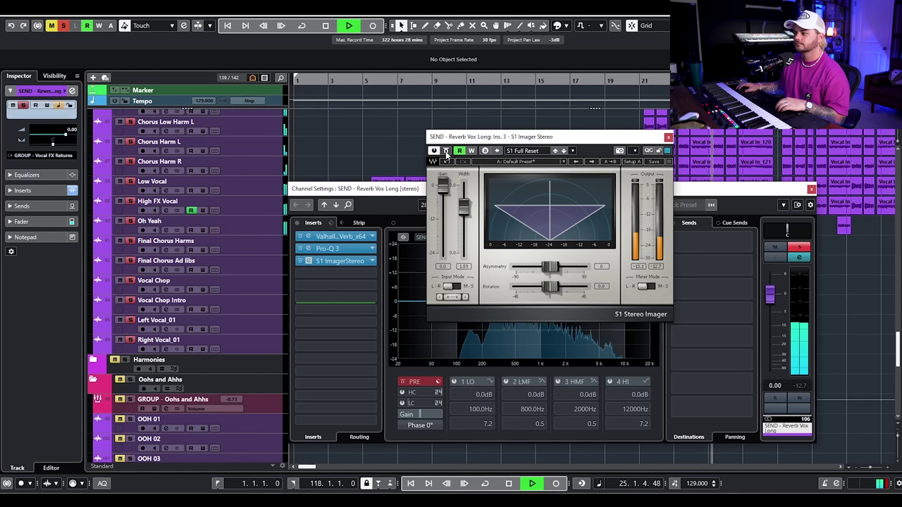
{"action": "left_click", "coordinate": [445, 152]}
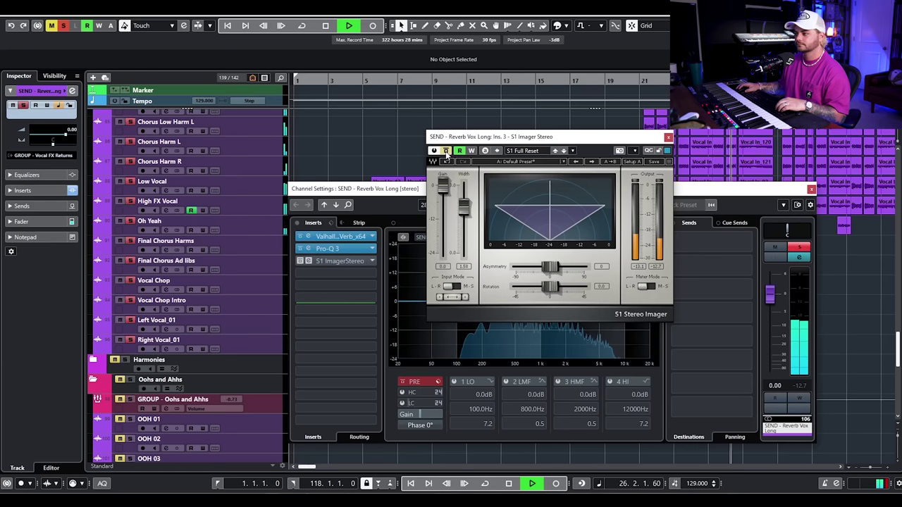
{"action": "left_click", "coordinate": [445, 152]}
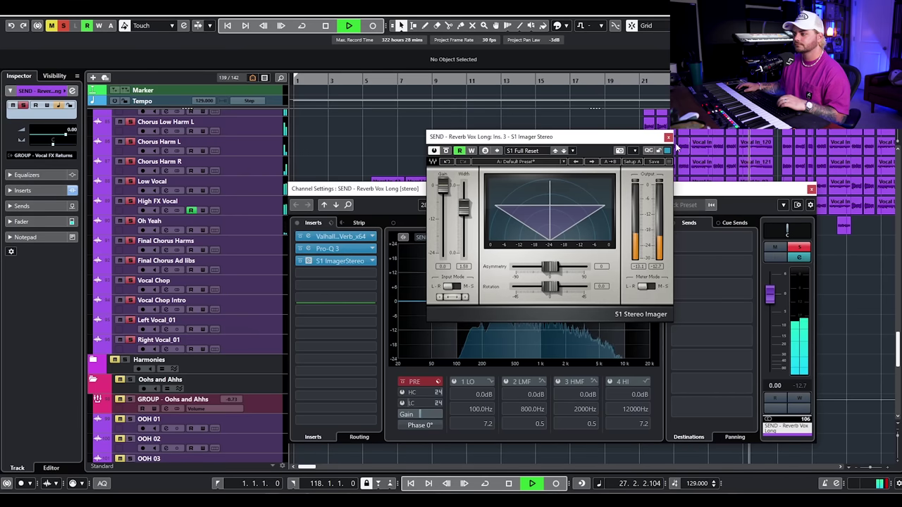
{"action": "key", "text": "space"}
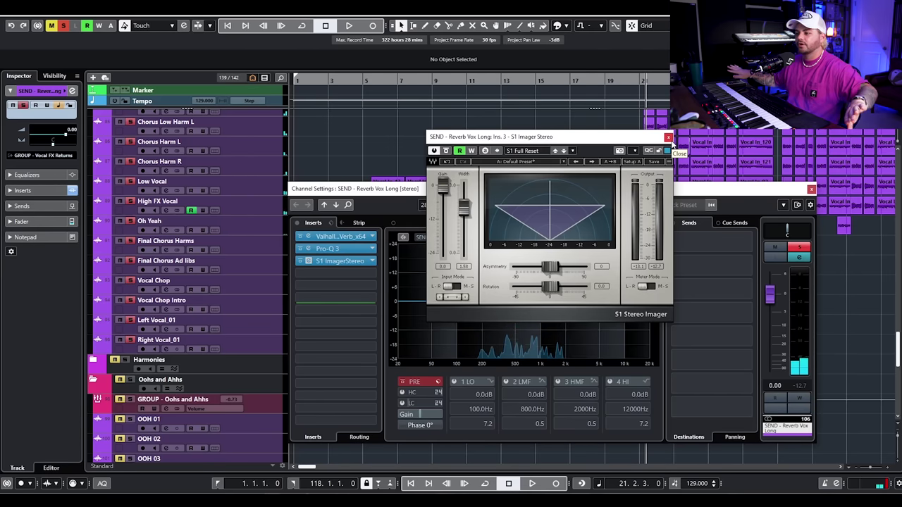
Step: Close the S1 Imager and the Reverb Vox Long channel settings
{"action": "left_click", "coordinate": [670, 138]}
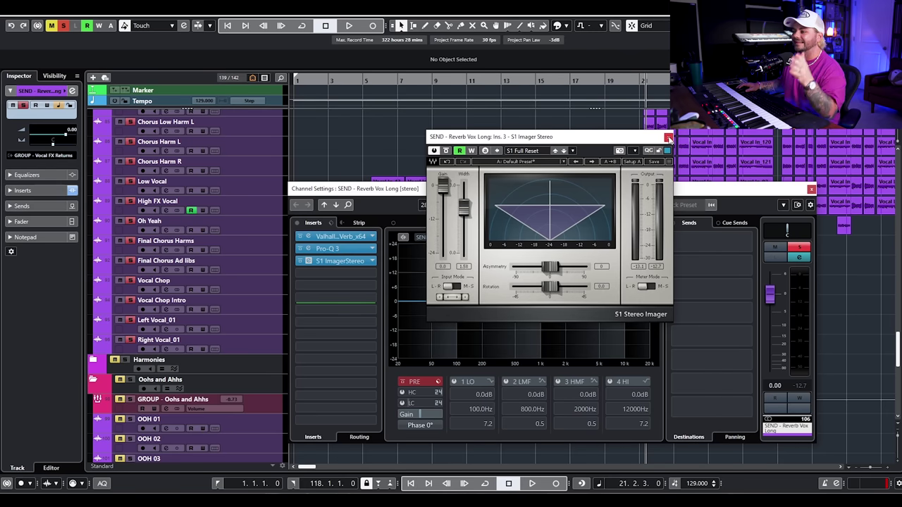
{"action": "left_click", "coordinate": [668, 138]}
{"action": "left_click", "coordinate": [811, 189]}
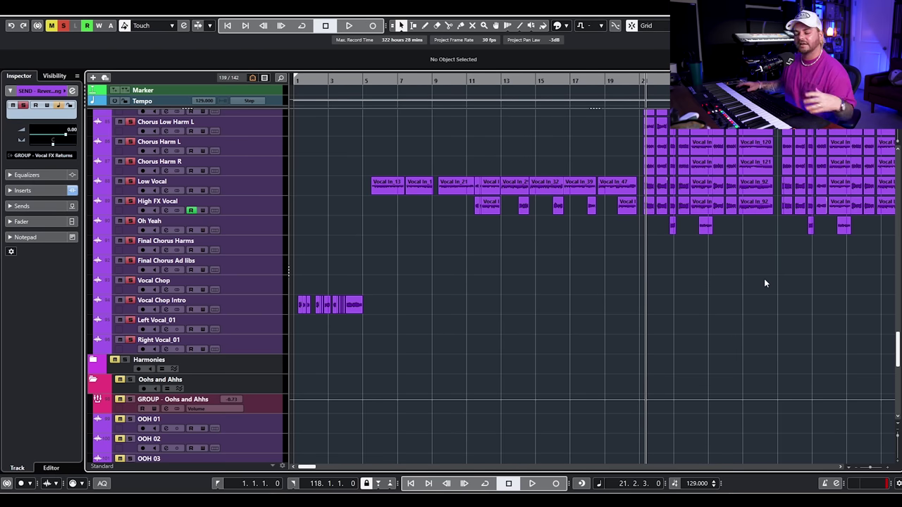
Step: Reopen only the S1 Imager of the Reverb Vox Long send and bring the chorus vocal tracks into view
{"action": "scroll", "coordinate": [708, 310], "scroll_direction": "down", "scroll_amount": 5}
{"action": "left_click", "coordinate": [169, 434]}
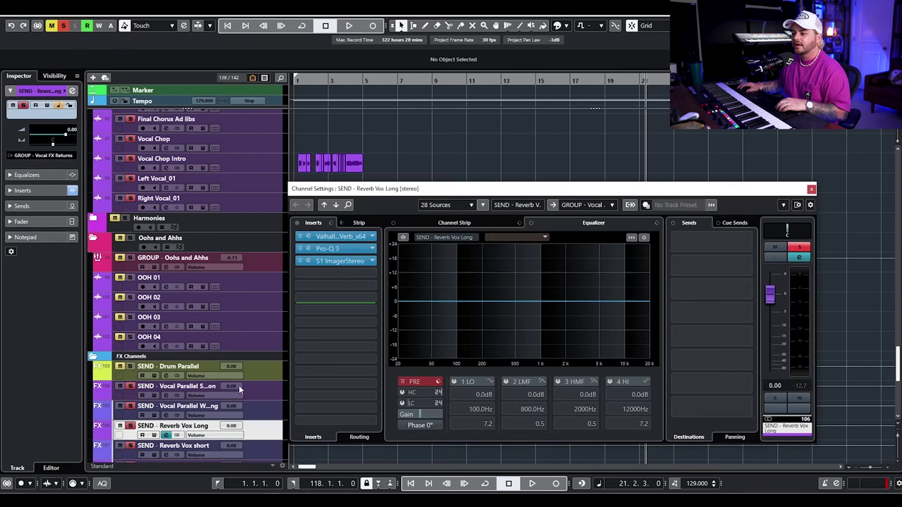
{"action": "left_click", "coordinate": [339, 260]}
{"action": "left_click", "coordinate": [811, 189]}
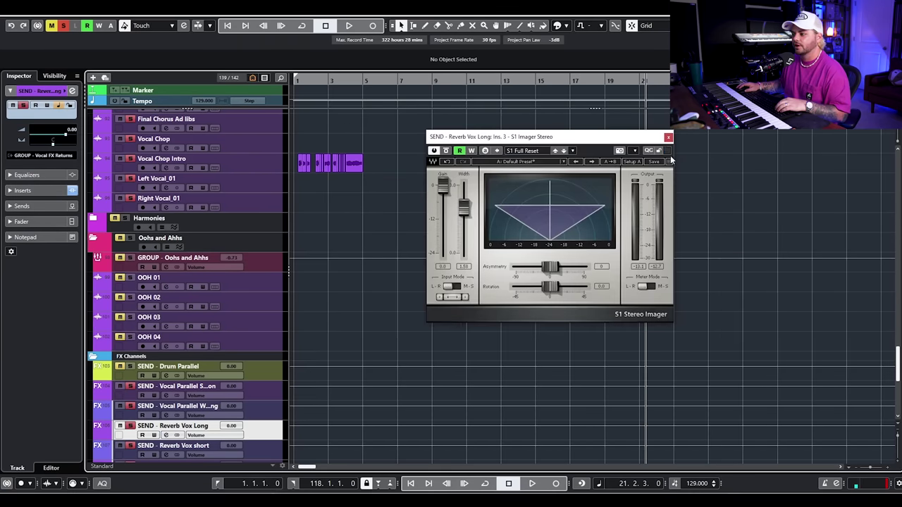
{"action": "scroll", "coordinate": [704, 165], "scroll_direction": "up", "scroll_amount": 5}
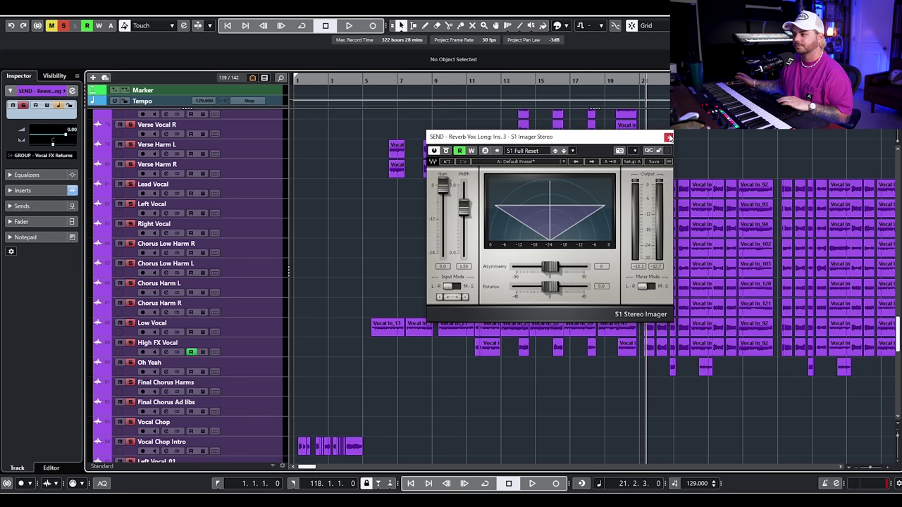
Step: Replay the chorus vocals while switching the S1 Imager's bypass on and off, and stop playback
{"action": "key", "text": "space"}
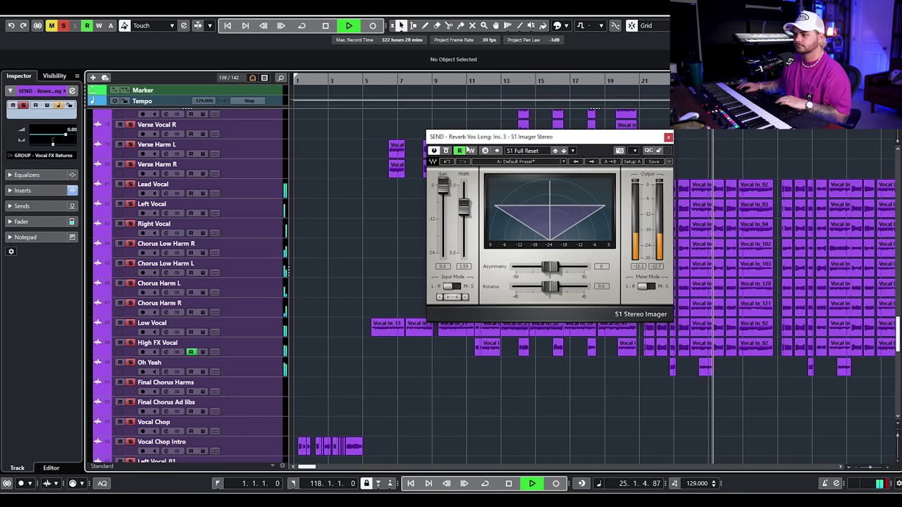
{"action": "left_click", "coordinate": [447, 151]}
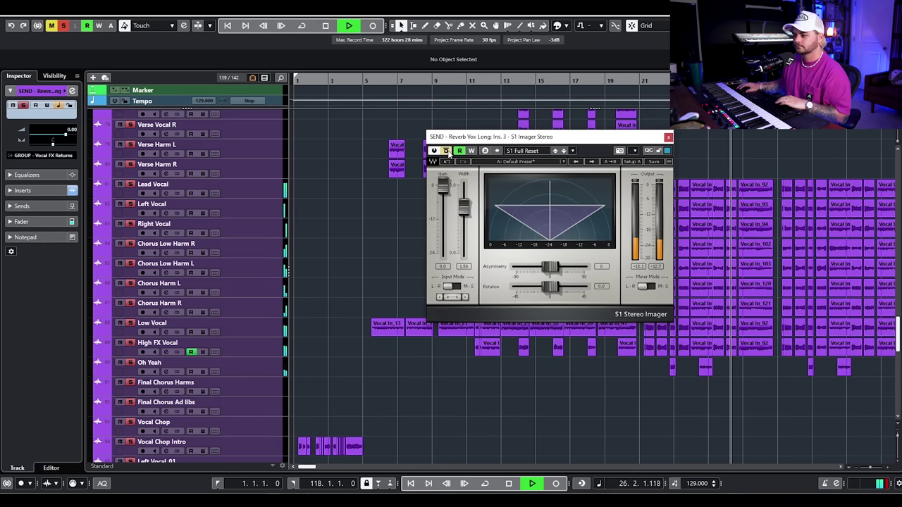
{"action": "left_click", "coordinate": [447, 151]}
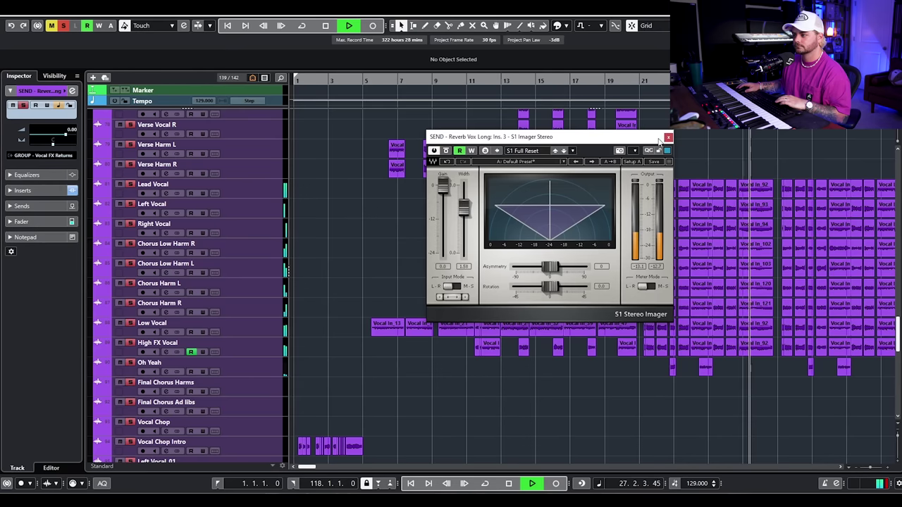
{"action": "key", "text": "space"}
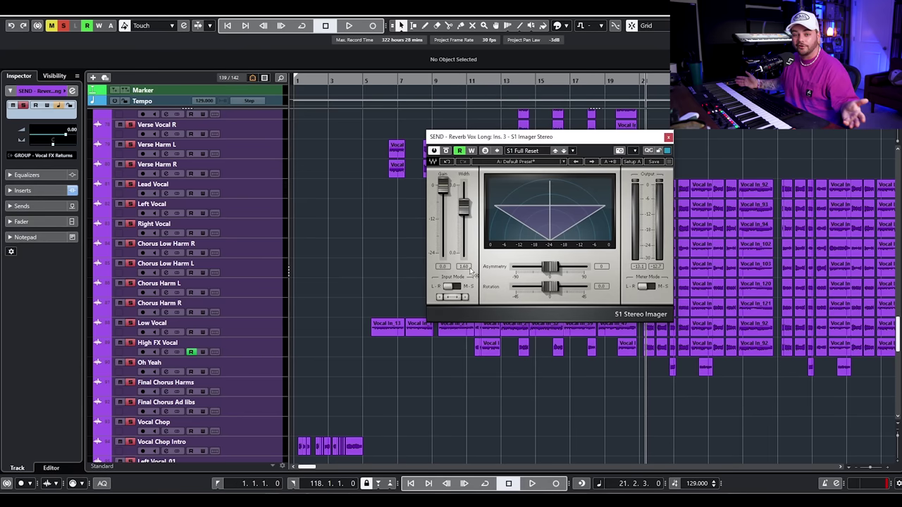
Step: Close the S1 Imager, return to the FX channels and reopen it from the Reverb Vox Long channel settings
{"action": "left_click", "coordinate": [668, 137]}
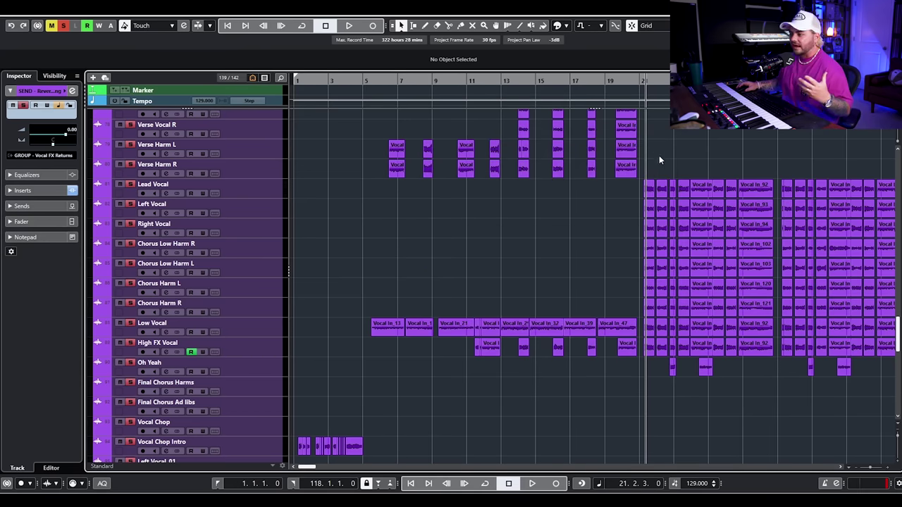
{"action": "scroll", "coordinate": [663, 150], "scroll_direction": "up", "scroll_amount": 4}
{"action": "scroll", "coordinate": [625, 239], "scroll_direction": "down", "scroll_amount": 4}
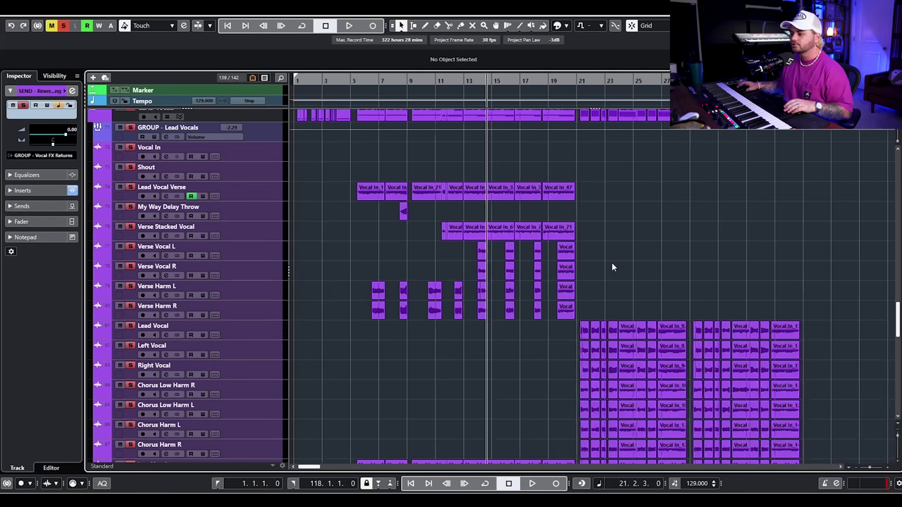
{"action": "scroll", "coordinate": [572, 271], "scroll_direction": "down", "scroll_amount": 7}
{"action": "scroll", "coordinate": [580, 269], "scroll_direction": "down", "scroll_amount": 7}
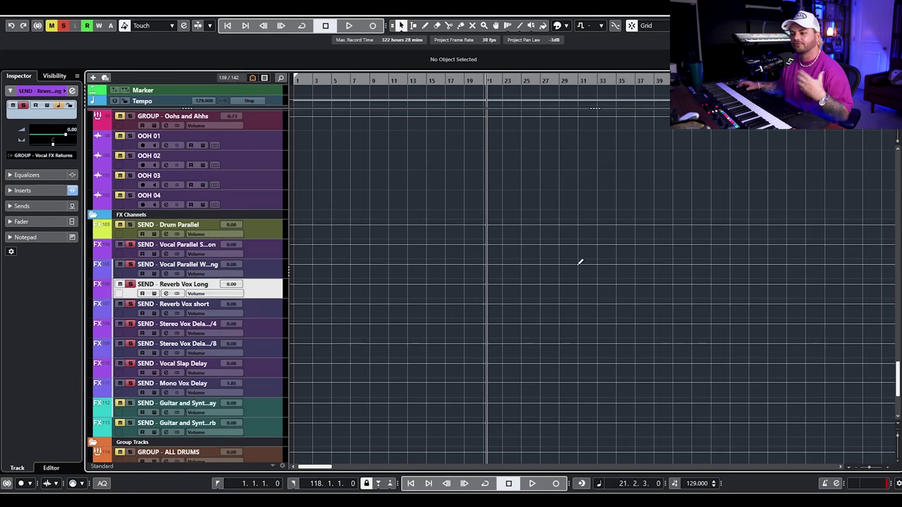
{"action": "left_click", "coordinate": [166, 293]}
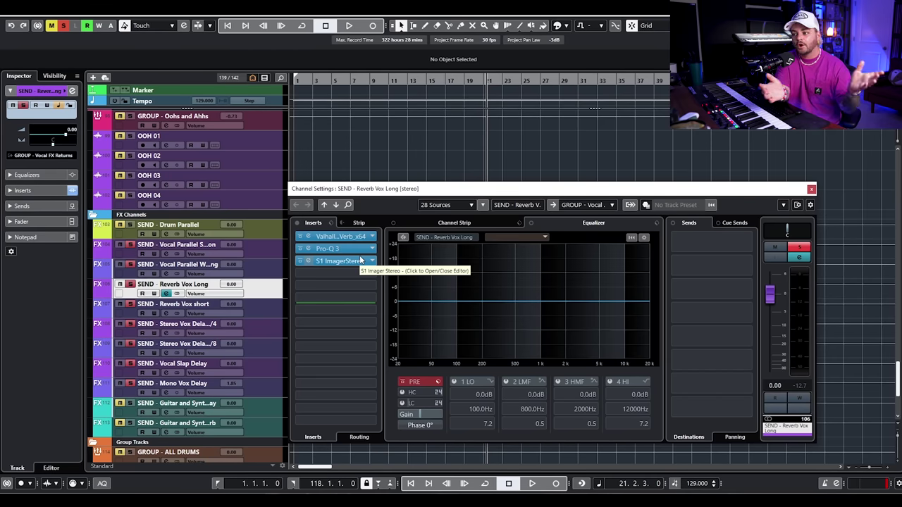
{"action": "left_click", "coordinate": [361, 260]}
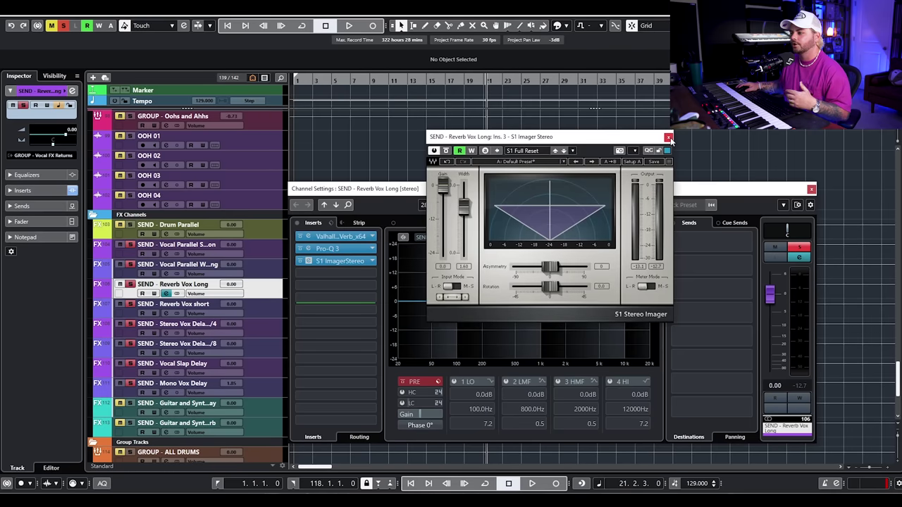
Step: Close the Reverb Vox Long channel settings and its S1 Imager, and clear all active solos
{"action": "left_click", "coordinate": [811, 189]}
{"action": "left_click", "coordinate": [669, 137]}
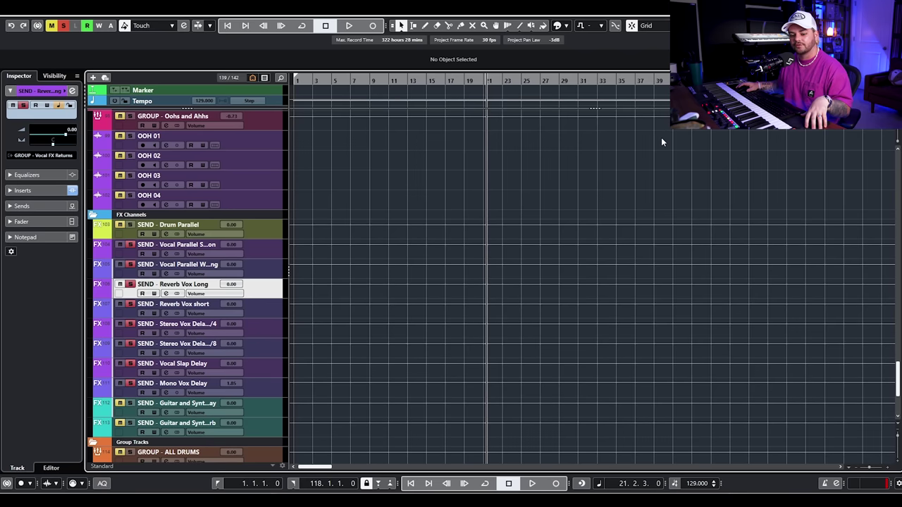
{"action": "key", "text": "s"}
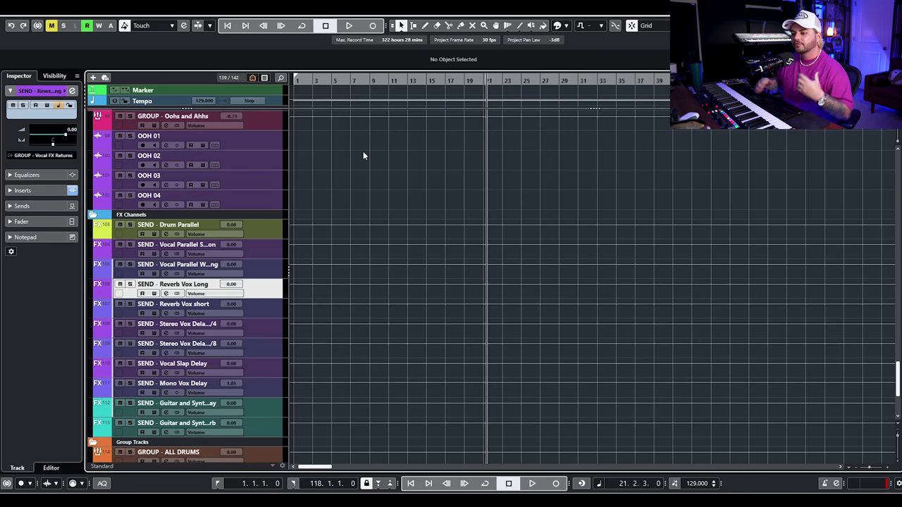
Step: Solo and select the Vocal FX Returns group among the group tracks
{"action": "scroll", "coordinate": [357, 151], "scroll_direction": "down", "scroll_amount": 5}
{"action": "scroll", "coordinate": [275, 170], "scroll_direction": "up", "scroll_amount": 3}
{"action": "scroll", "coordinate": [249, 287], "scroll_direction": "down", "scroll_amount": 3}
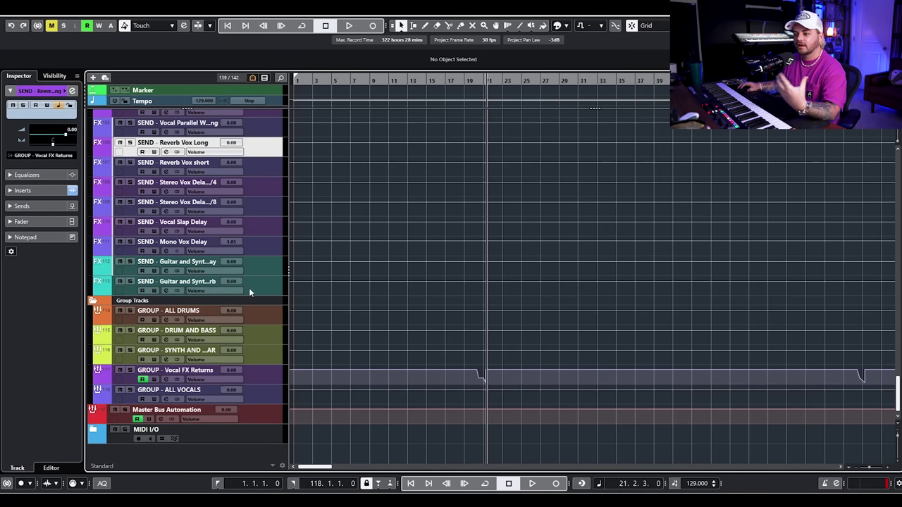
{"action": "left_click", "coordinate": [128, 371]}
{"action": "left_click", "coordinate": [262, 377]}
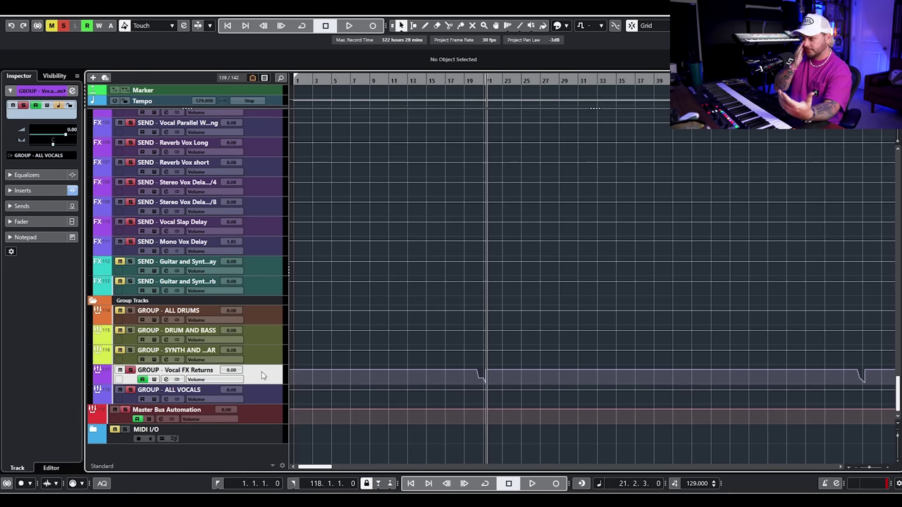
Step: Look over the vocal FX sends feeding the Vocal FX Returns group and clear all solos
{"action": "scroll", "coordinate": [125, 162], "scroll_direction": "up", "scroll_amount": 8}
{"action": "scroll", "coordinate": [322, 236], "scroll_direction": "down", "scroll_amount": 8}
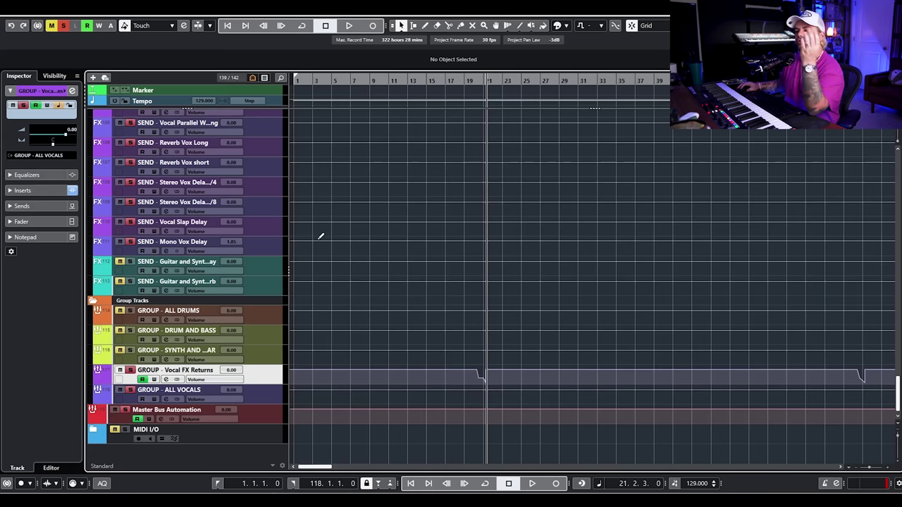
{"action": "left_click", "coordinate": [275, 143]}
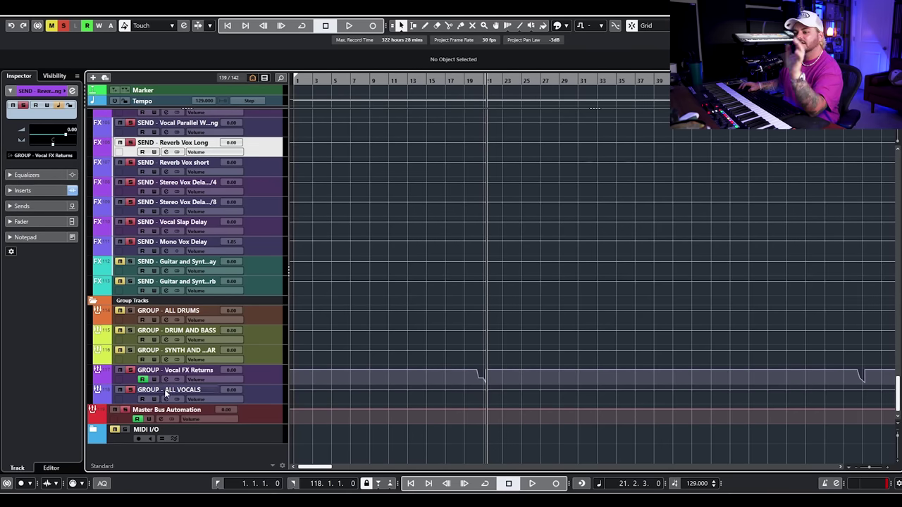
{"action": "left_click", "coordinate": [258, 378]}
{"action": "scroll", "coordinate": [274, 388], "scroll_direction": "up", "scroll_amount": 3}
{"action": "scroll", "coordinate": [274, 390], "scroll_direction": "down", "scroll_amount": 3}
{"action": "scroll", "coordinate": [140, 179], "scroll_direction": "up", "scroll_amount": 6}
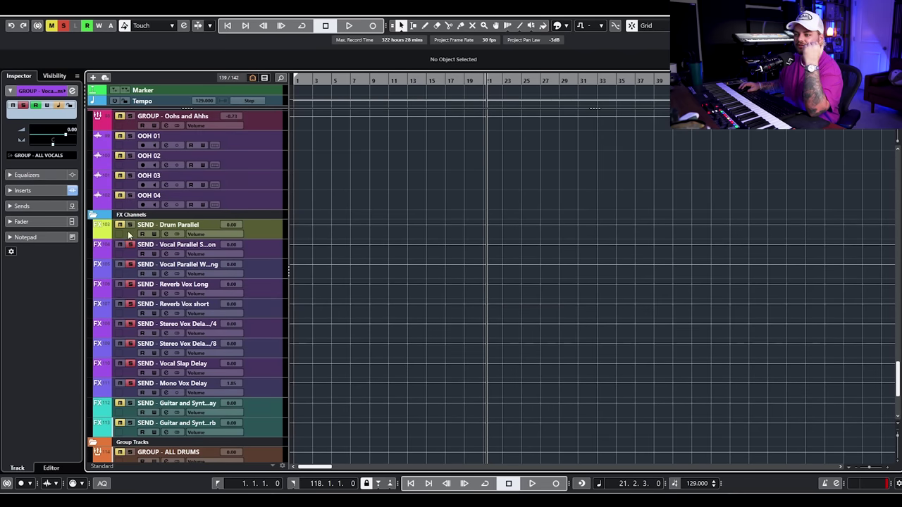
{"action": "scroll", "coordinate": [131, 233], "scroll_direction": "down", "scroll_amount": 6}
{"action": "left_click", "coordinate": [64, 26]}
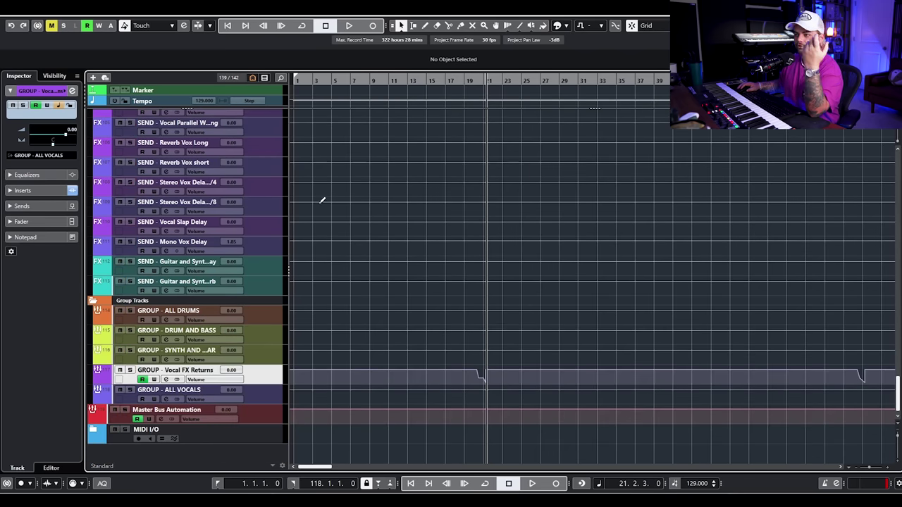
Step: Solo the Lead Vocals group, play the chorus vocals from bar 21, and stop playback
{"action": "scroll", "coordinate": [321, 204], "scroll_direction": "up", "scroll_amount": 10}
{"action": "left_click", "coordinate": [160, 272]}
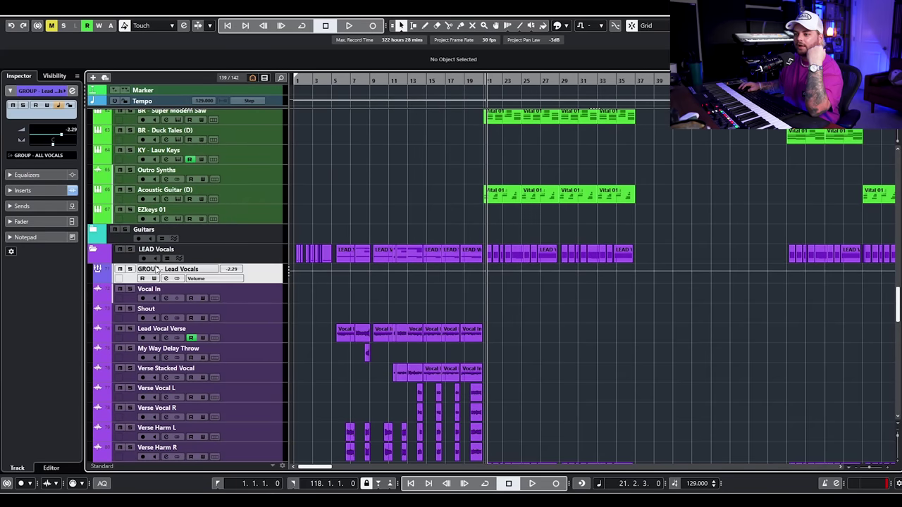
{"action": "left_click", "coordinate": [130, 269]}
{"action": "scroll", "coordinate": [510, 232], "scroll_direction": "down", "scroll_amount": 9}
{"action": "scroll", "coordinate": [510, 233], "scroll_direction": "up", "scroll_amount": 3}
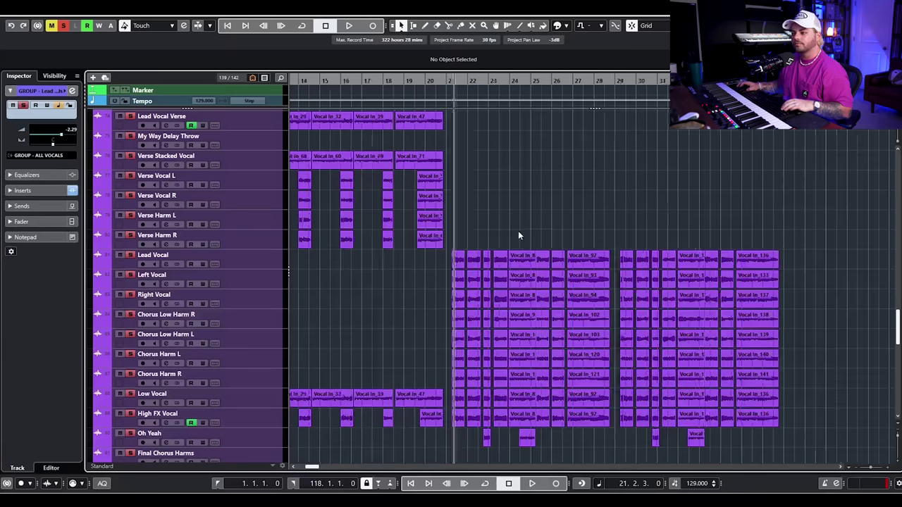
{"action": "scroll", "coordinate": [526, 235], "scroll_direction": "up", "scroll_amount": 1}
{"action": "key", "text": "space"}
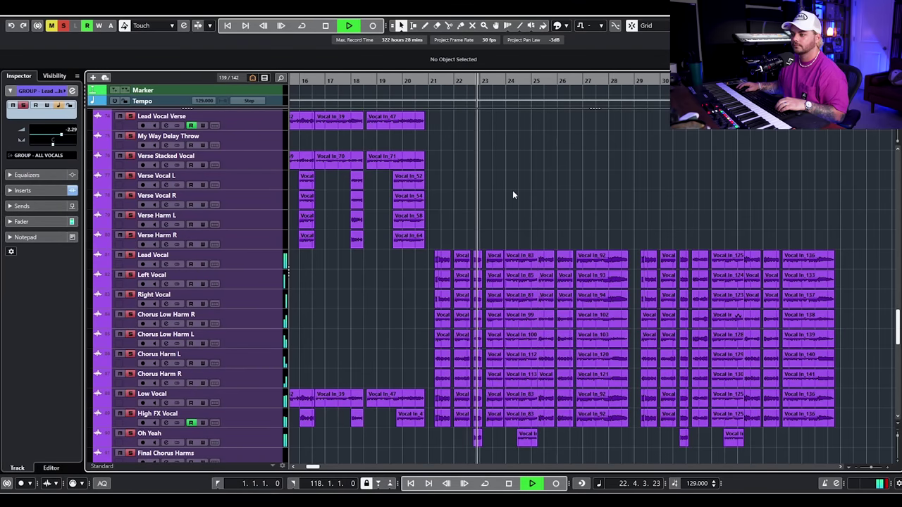
{"action": "scroll", "coordinate": [508, 194], "scroll_direction": "up", "scroll_amount": 3}
{"action": "key", "text": "space"}
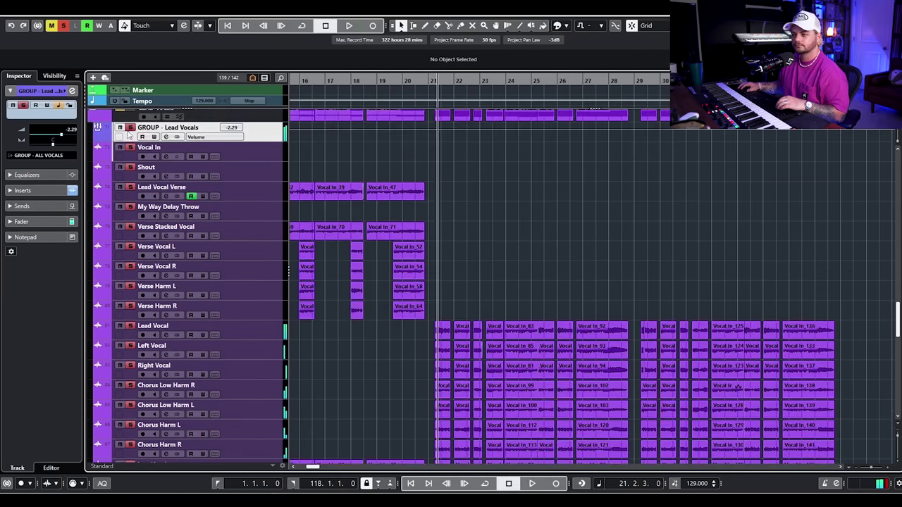
Step: Solo the Vocal FX Returns group instead of the Lead Vocals, start playback from bar 21 and open the group's channel settings
{"action": "scroll", "coordinate": [609, 317], "scroll_direction": "down", "scroll_amount": 10}
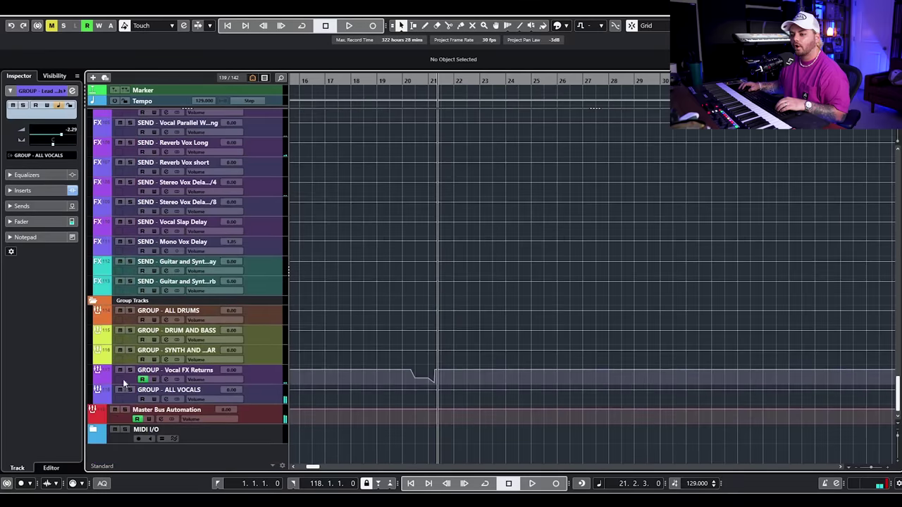
{"action": "left_click", "coordinate": [128, 373]}
{"action": "key", "text": "space"}
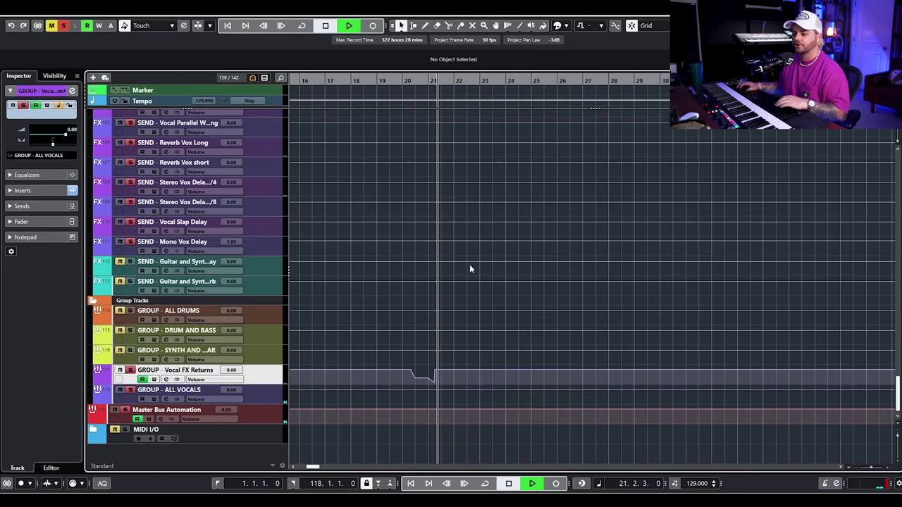
{"action": "key", "text": "e"}
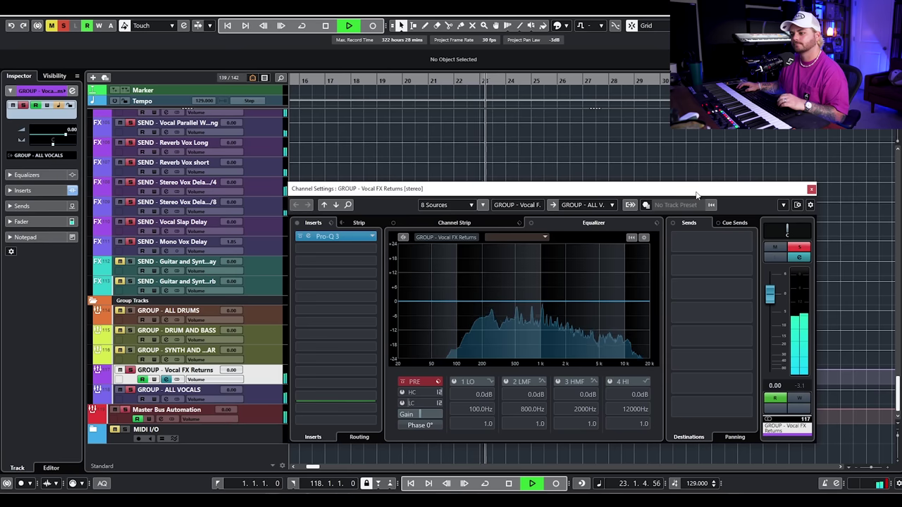
Step: Stop playback, inspect the Pro-Q 3 curve on the Vocal FX Returns group, and close the plug-in and channel settings
{"action": "key", "text": "space"}
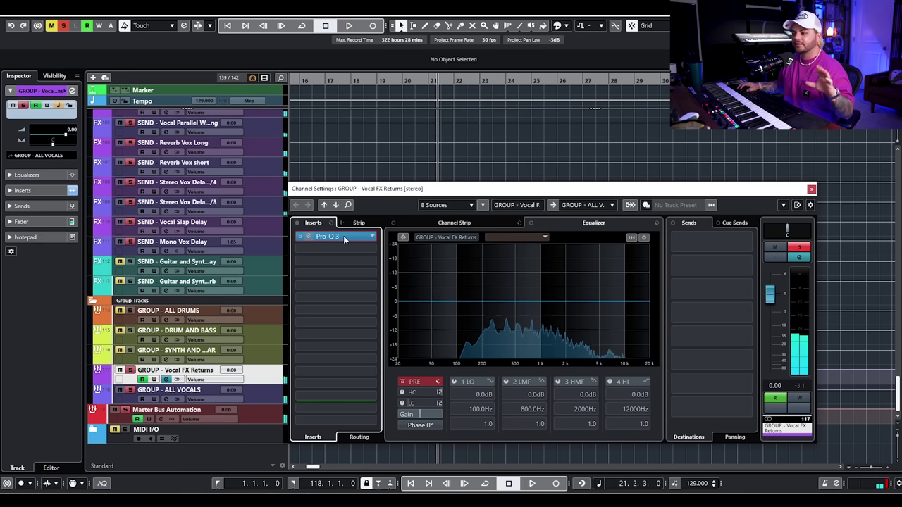
{"action": "left_click", "coordinate": [343, 235]}
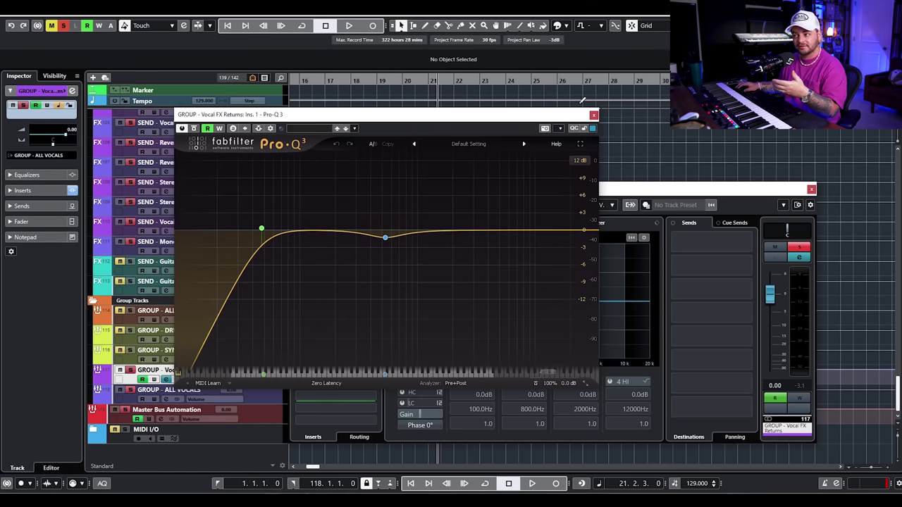
{"action": "left_click", "coordinate": [593, 114]}
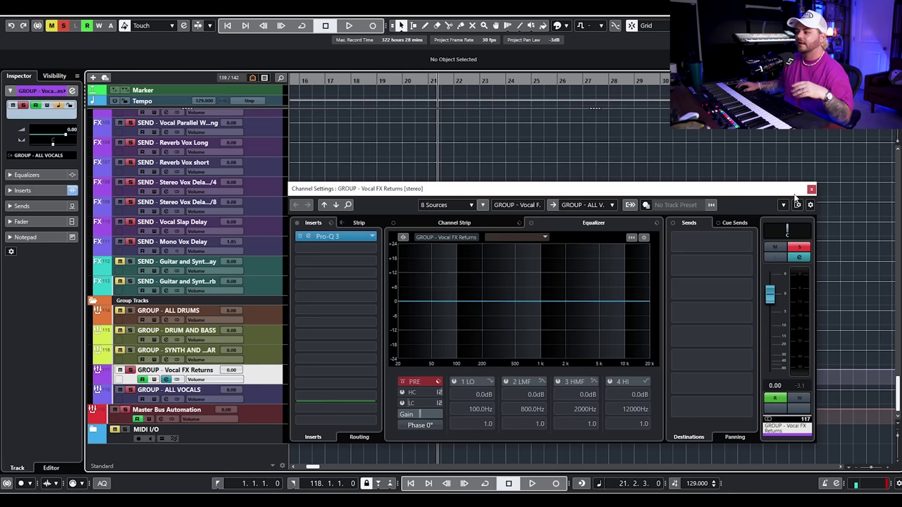
{"action": "left_click", "coordinate": [811, 189]}
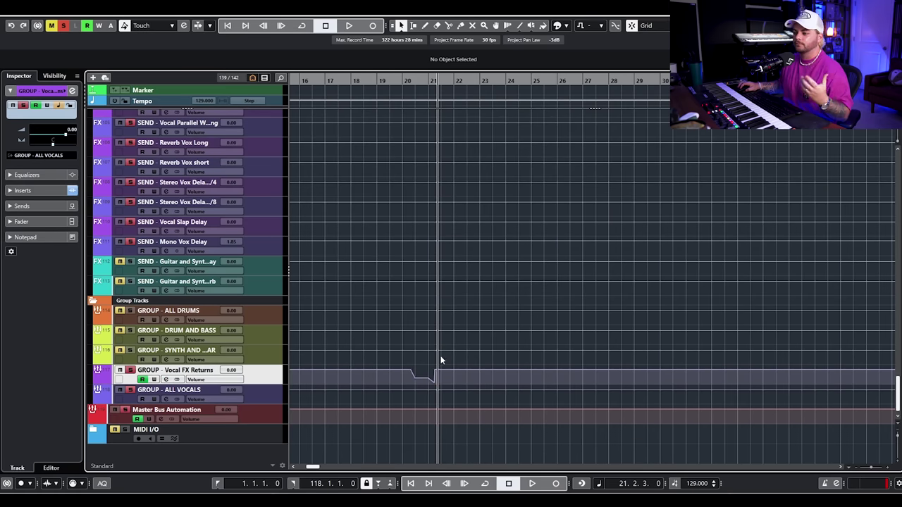
Step: Open the ALL VOCALS group's channel settings and audition the soloed vocals from just before bar 20
{"action": "scroll", "coordinate": [431, 373], "scroll_direction": "up", "scroll_amount": 3}
{"action": "left_click", "coordinate": [363, 81]}
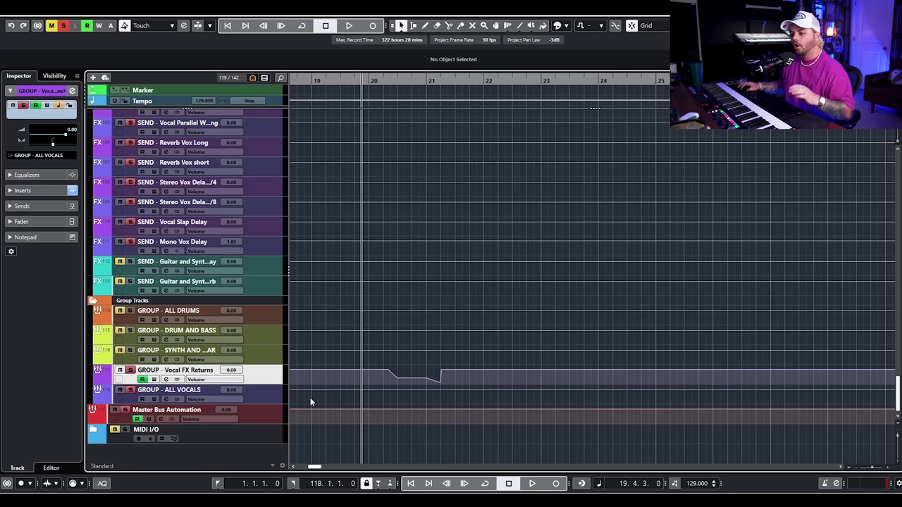
{"action": "left_click", "coordinate": [167, 400]}
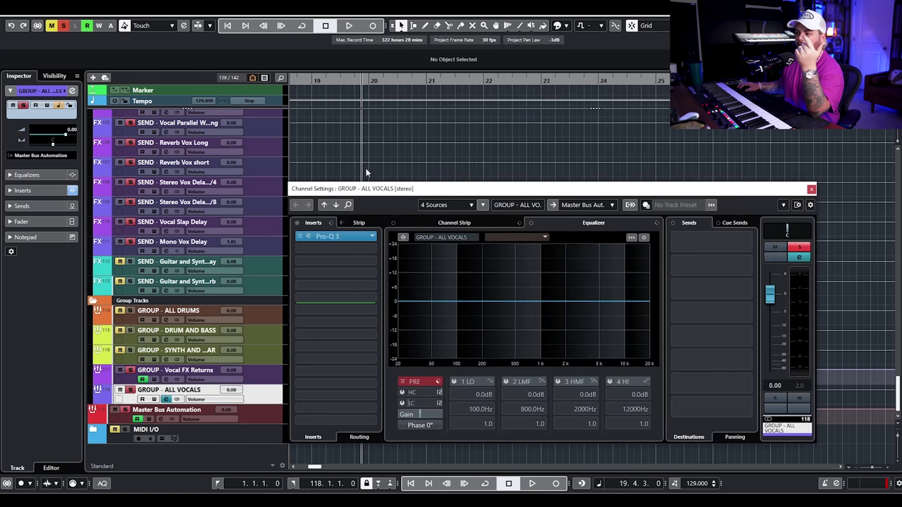
{"action": "left_click", "coordinate": [267, 381]}
{"action": "left_click", "coordinate": [260, 396]}
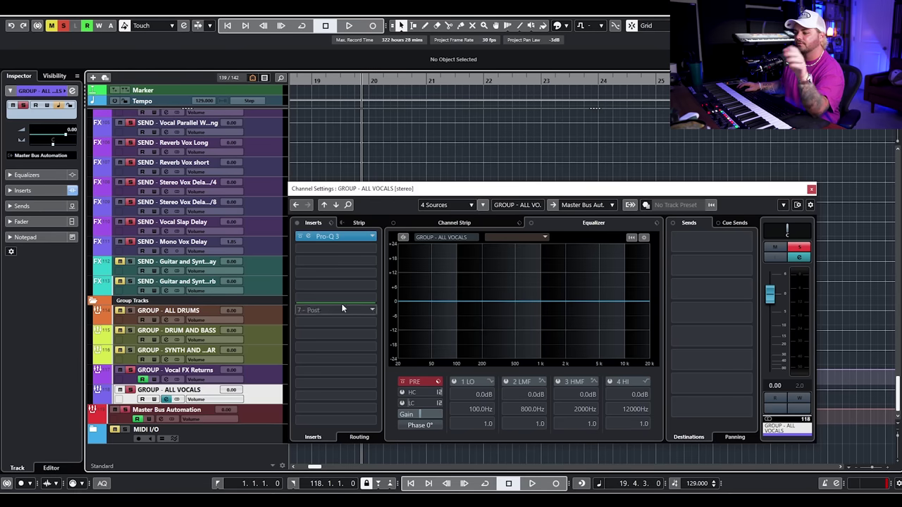
{"action": "key", "text": "space"}
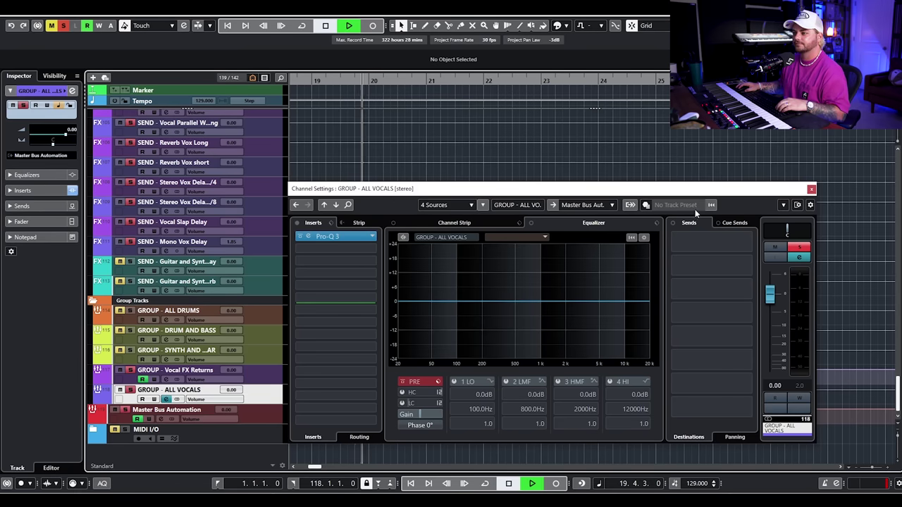
{"action": "left_click_drag", "start_coordinate": [801, 192], "coordinate": [834, 87]}
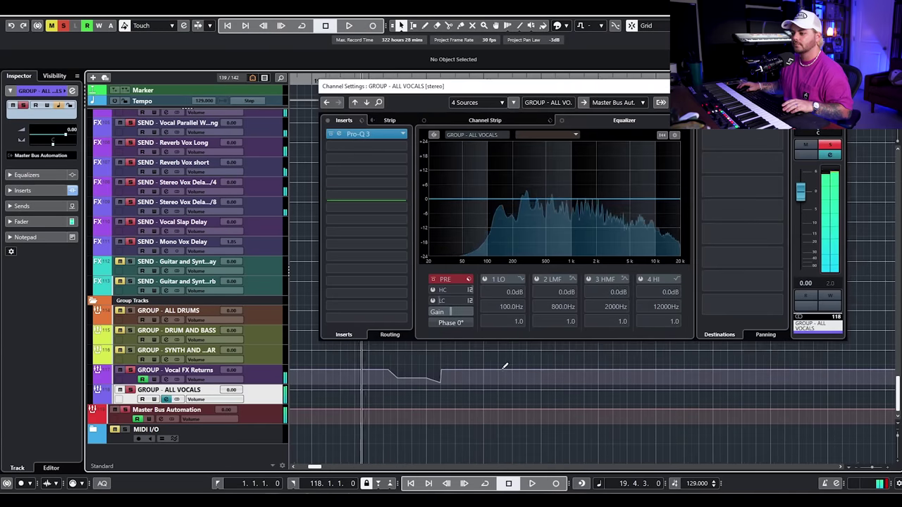
{"action": "key", "text": "space"}
Step: Examine the volume automation dips on the Vocal FX Returns group, starting with the one between bars 20 and 21
{"action": "scroll", "coordinate": [428, 381], "scroll_direction": "up", "scroll_amount": 3}
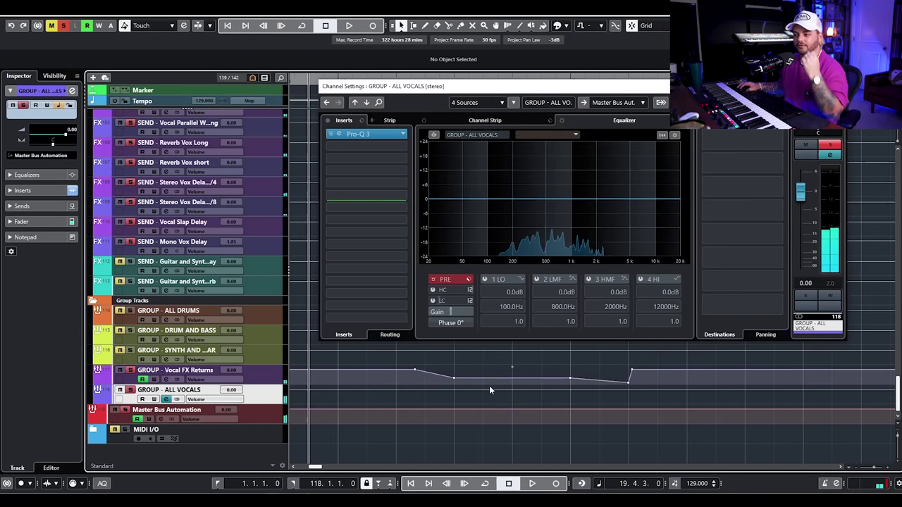
{"action": "left_click", "coordinate": [435, 374]}
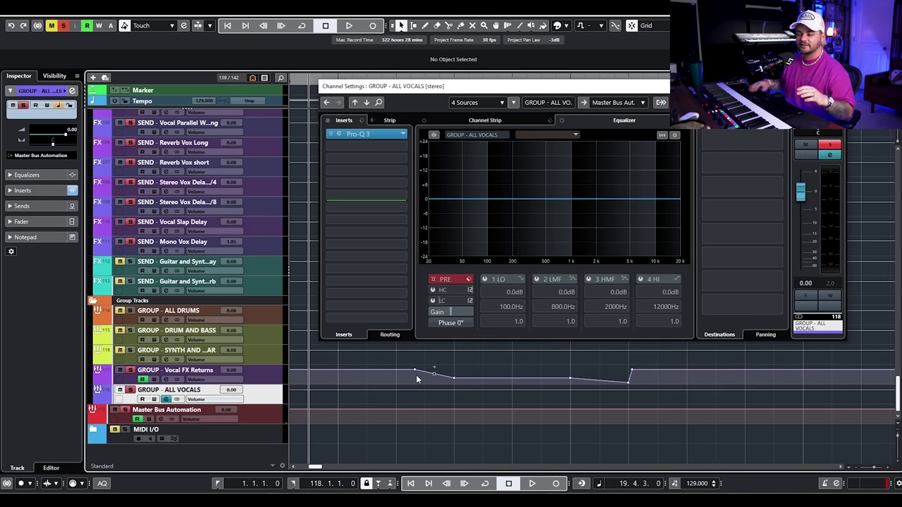
{"action": "scroll", "coordinate": [546, 423], "scroll_direction": "down", "scroll_amount": 5}
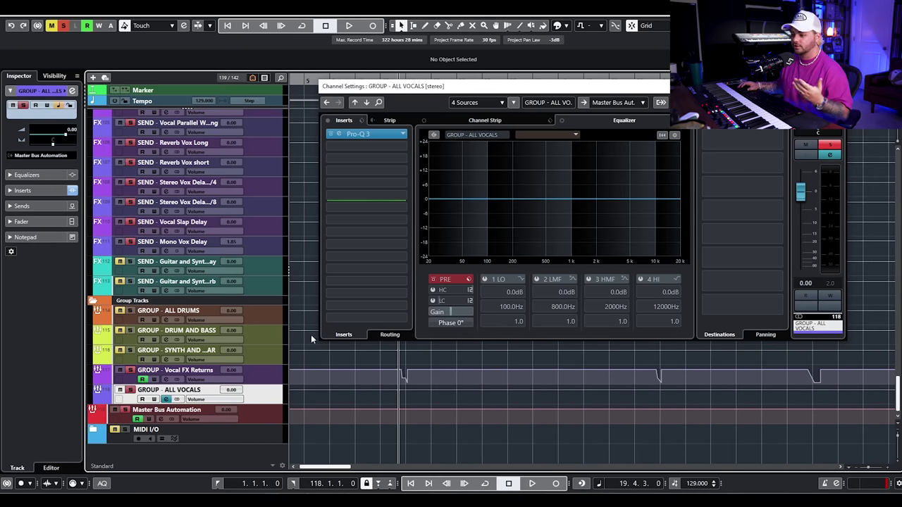
{"action": "scroll", "coordinate": [363, 384], "scroll_direction": "down", "scroll_amount": 2}
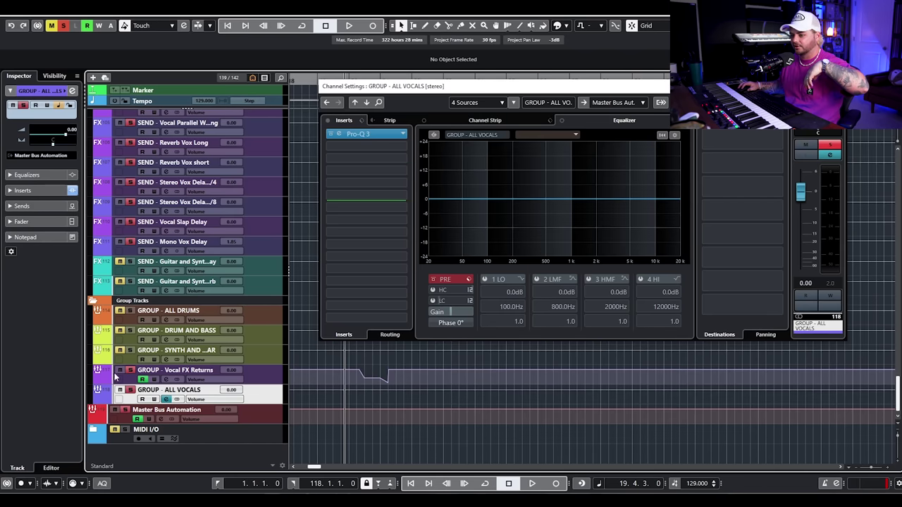
Step: Raise the low-cut frequency in the Vocal FX Returns group's Pro-Q 3 and close the plug-in and channel settings
{"action": "left_click", "coordinate": [293, 380]}
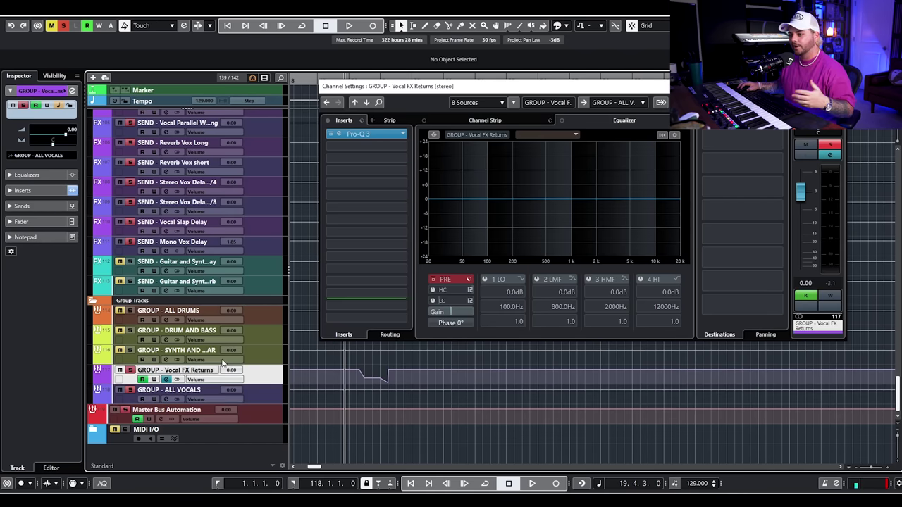
{"action": "left_click", "coordinate": [369, 138]}
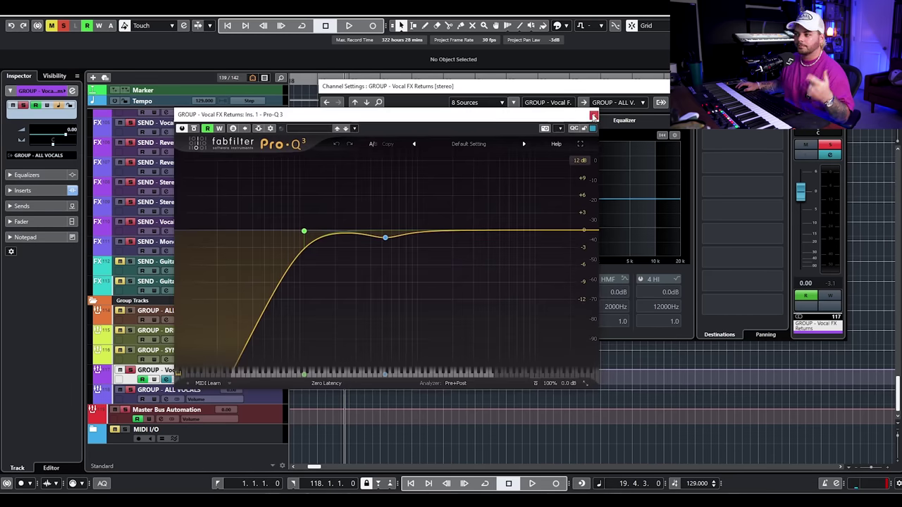
{"action": "left_click", "coordinate": [598, 118]}
{"action": "left_click", "coordinate": [839, 86]}
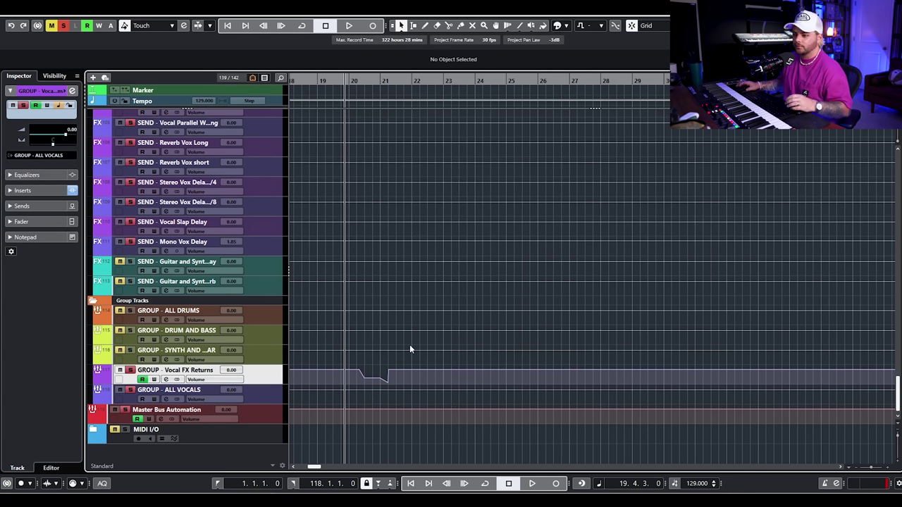
Step: Unsolo the Vocal FX Returns group and play the full mix through its volume automation dip before bar 21
{"action": "left_click", "coordinate": [129, 370]}
{"action": "scroll", "coordinate": [376, 349], "scroll_direction": "down", "scroll_amount": 2}
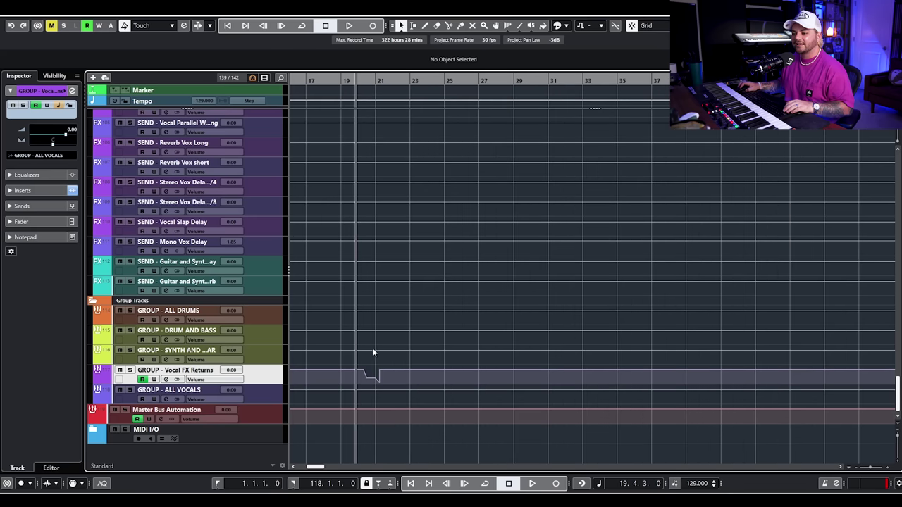
{"action": "scroll", "coordinate": [371, 348], "scroll_direction": "up", "scroll_amount": 2}
{"action": "scroll", "coordinate": [460, 378], "scroll_direction": "up", "scroll_amount": 3}
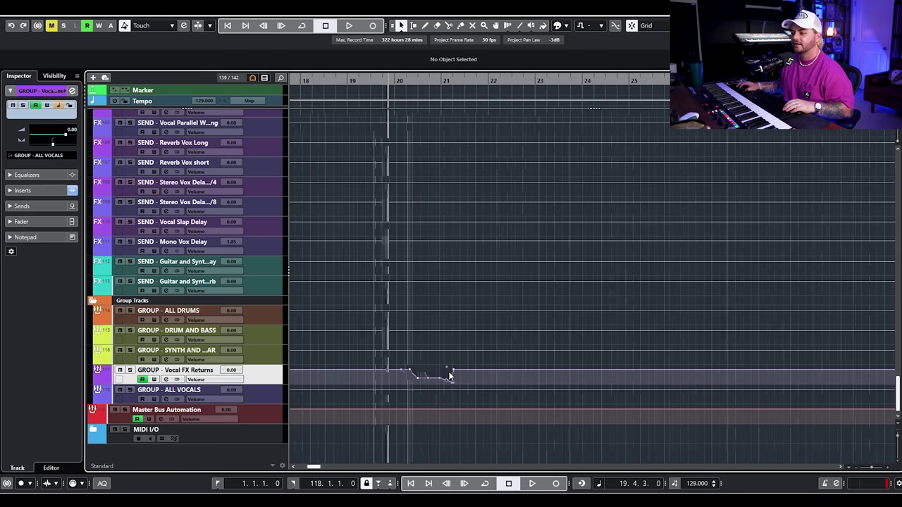
{"action": "scroll", "coordinate": [457, 373], "scroll_direction": "down", "scroll_amount": 2}
{"action": "key", "text": "space"}
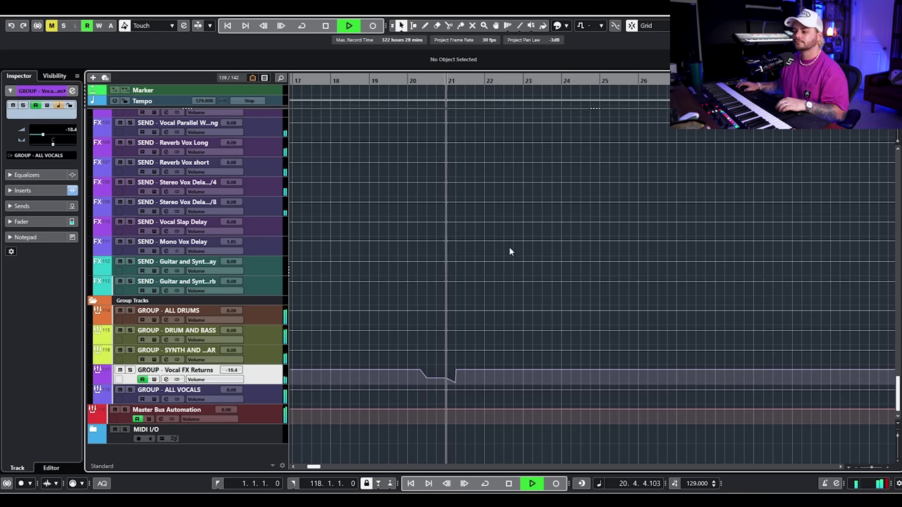
{"action": "left_click", "coordinate": [404, 84]}
{"action": "key", "text": "space"}
Step: Disable automation reading on the Vocal FX Returns group, clear its solo, and audition the transition into bar 21 in the full mix
{"action": "left_click", "coordinate": [130, 370]}
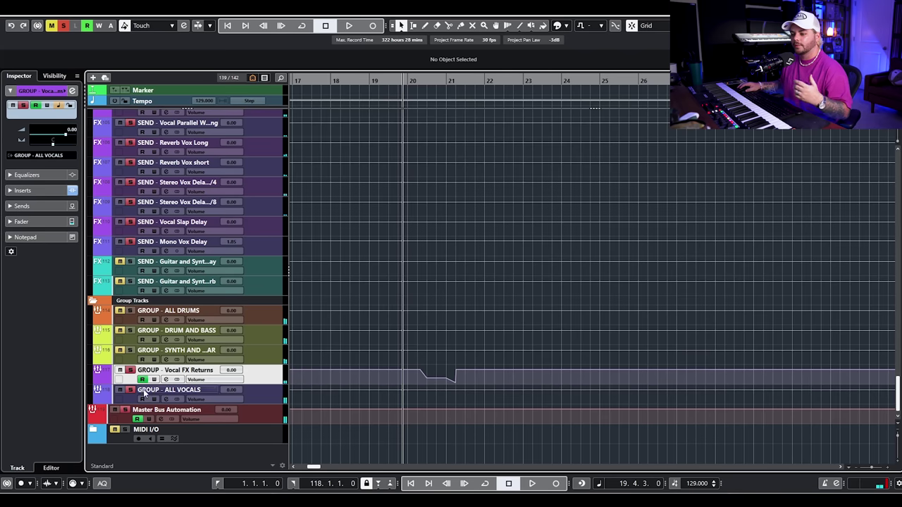
{"action": "left_click", "coordinate": [142, 379]}
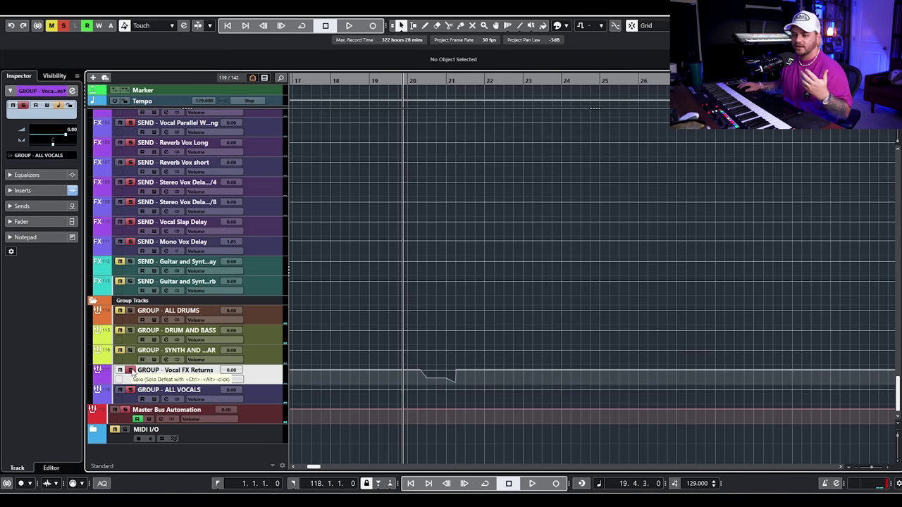
{"action": "left_click", "coordinate": [130, 371]}
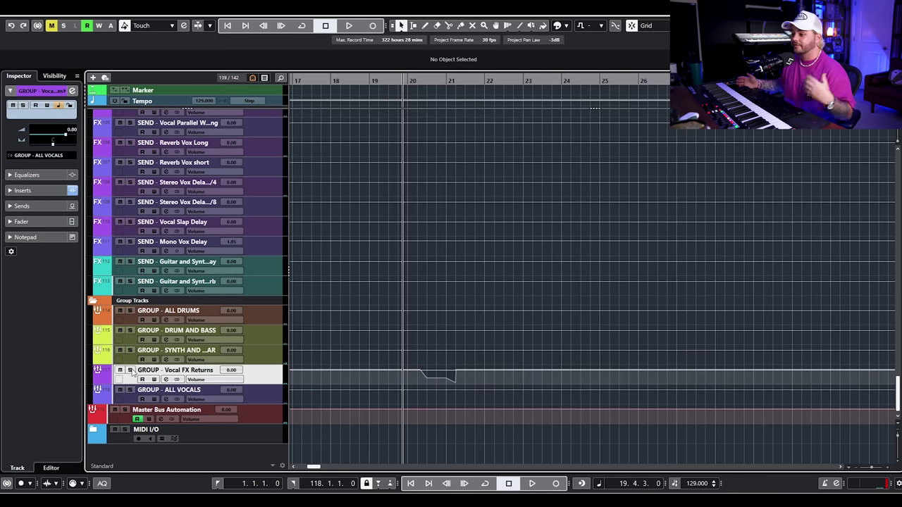
{"action": "key", "text": "g"}
{"action": "key", "text": "g"}
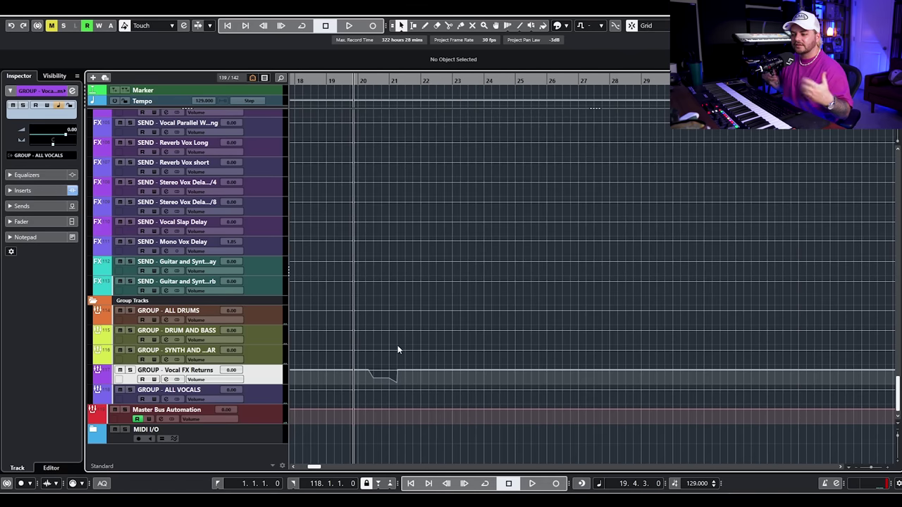
{"action": "scroll", "coordinate": [402, 347], "scroll_direction": "left", "scroll_amount": 4}
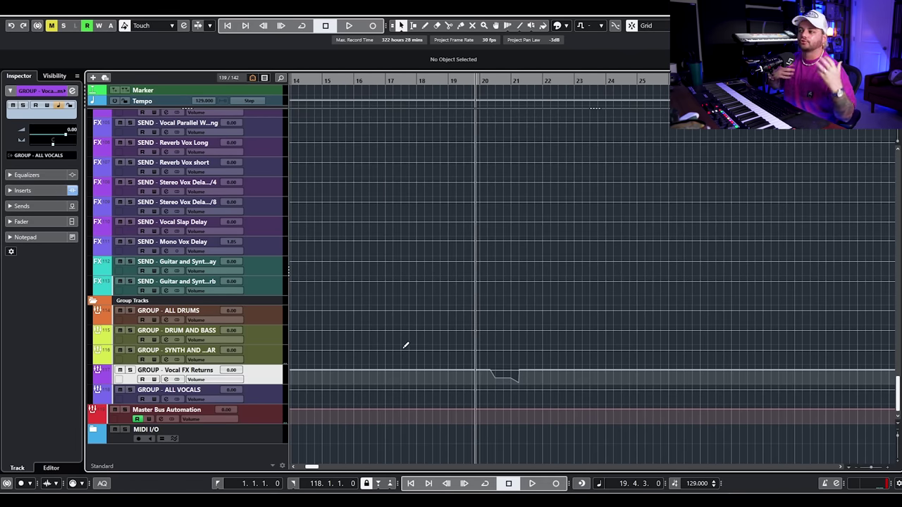
{"action": "key", "text": "space"}
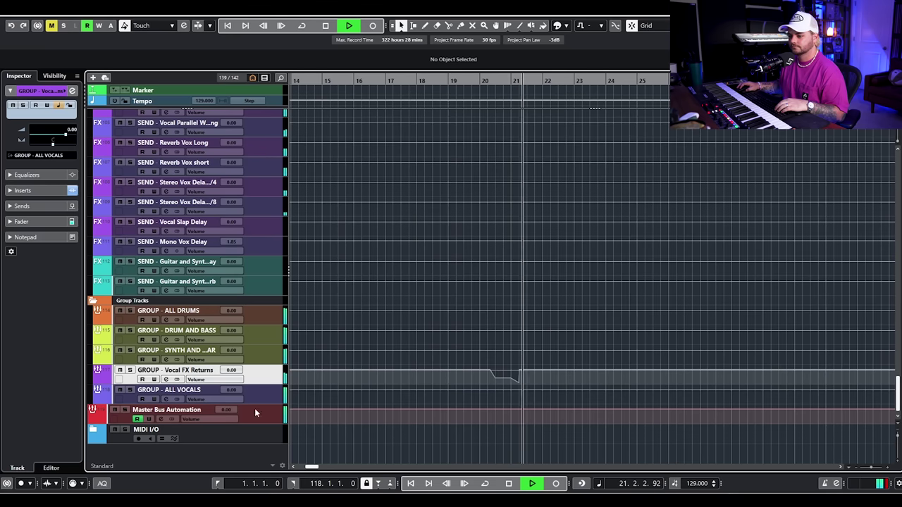
{"action": "key", "text": "space"}
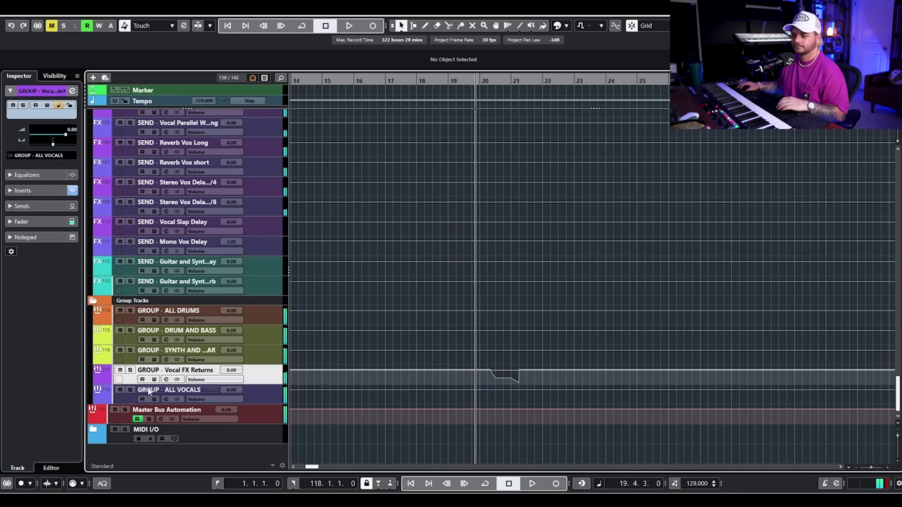
Step: Re-enable automation reading on the Vocal FX Returns group and replay the transition into bar 21 for comparison
{"action": "left_click", "coordinate": [141, 379]}
{"action": "scroll", "coordinate": [476, 340], "scroll_direction": "down", "scroll_amount": 3}
{"action": "key", "text": "space"}
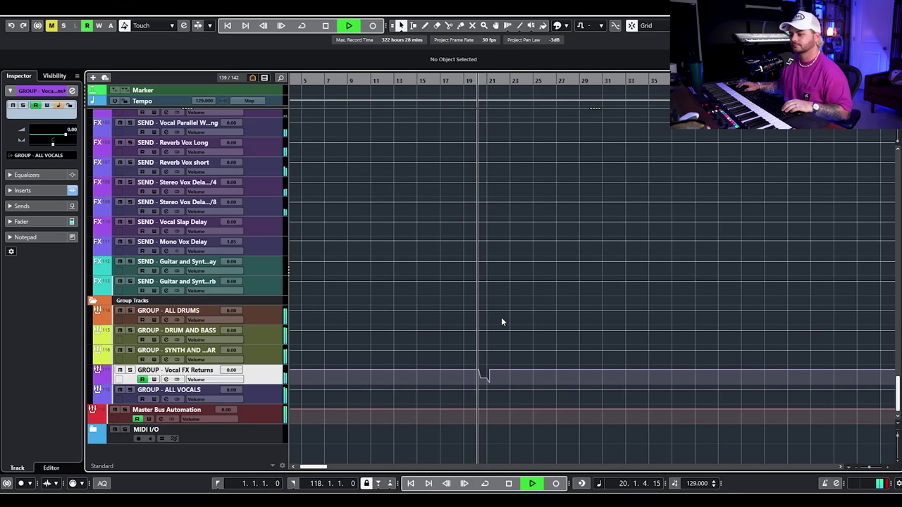
{"action": "scroll", "coordinate": [526, 307], "scroll_direction": "up", "scroll_amount": 3}
{"action": "scroll", "coordinate": [526, 307], "scroll_direction": "down", "scroll_amount": 5}
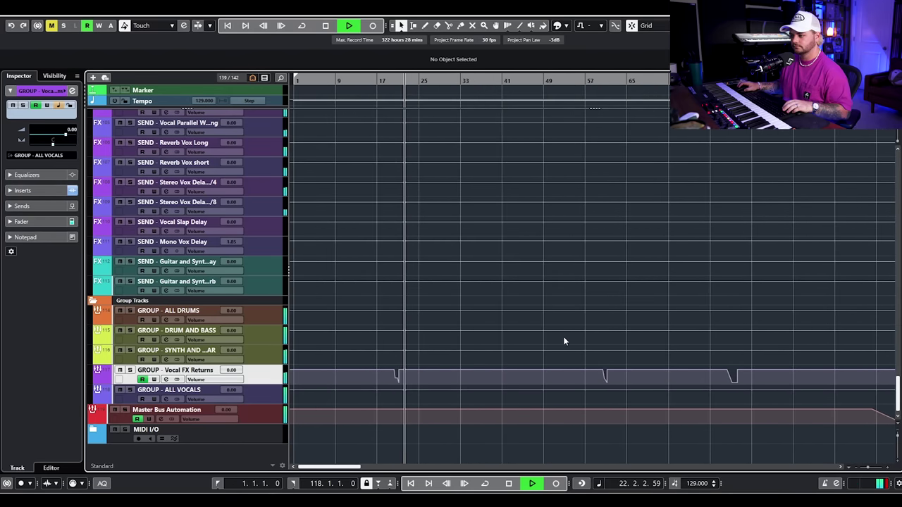
{"action": "key", "text": "space"}
Step: Play the full mix from about bar 60 through the second Vocal FX Returns volume dip with automation active
{"action": "scroll", "coordinate": [594, 317], "scroll_direction": "up", "scroll_amount": 5}
{"action": "left_click", "coordinate": [435, 84]}
{"action": "key", "text": "space"}
{"action": "scroll", "coordinate": [487, 225], "scroll_direction": "up", "scroll_amount": 2}
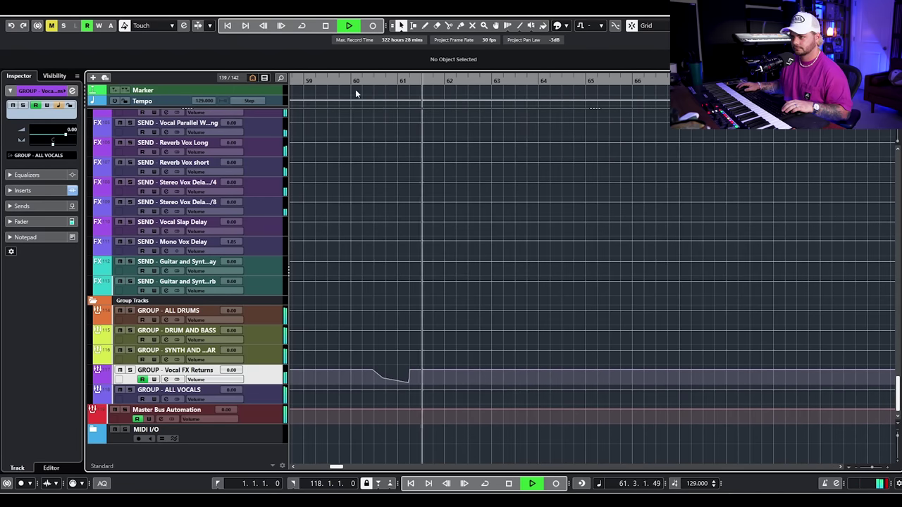
{"action": "key", "text": "space"}
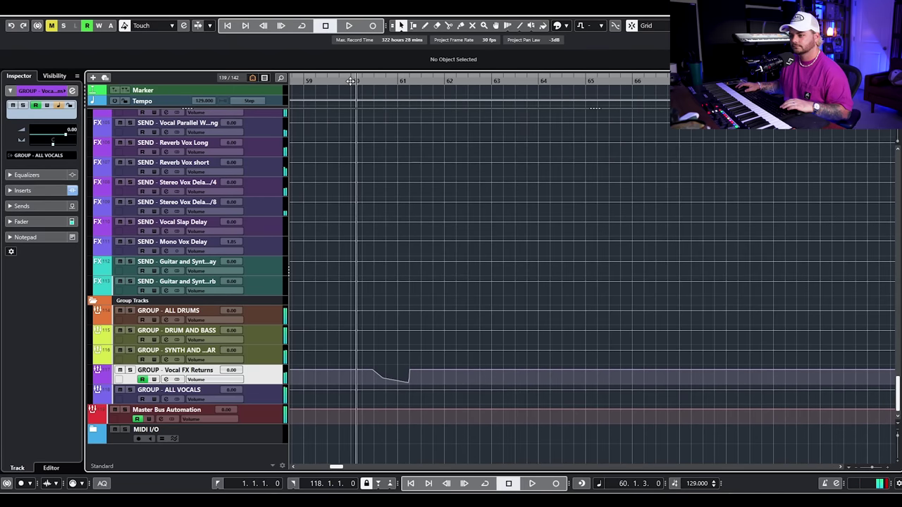
Step: Disable automation reading on the Vocal FX Returns group and audition the bar 60 transition without the volume dip
{"action": "left_click", "coordinate": [143, 380]}
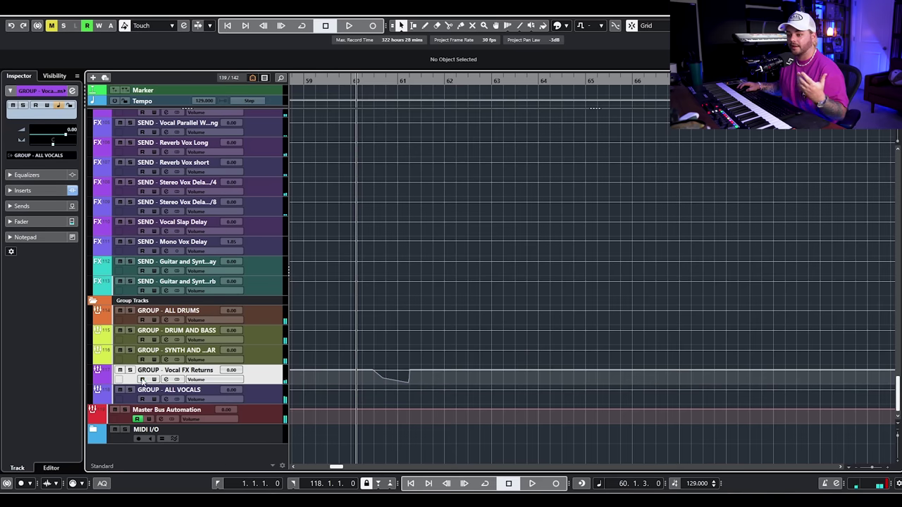
{"action": "key", "text": "space"}
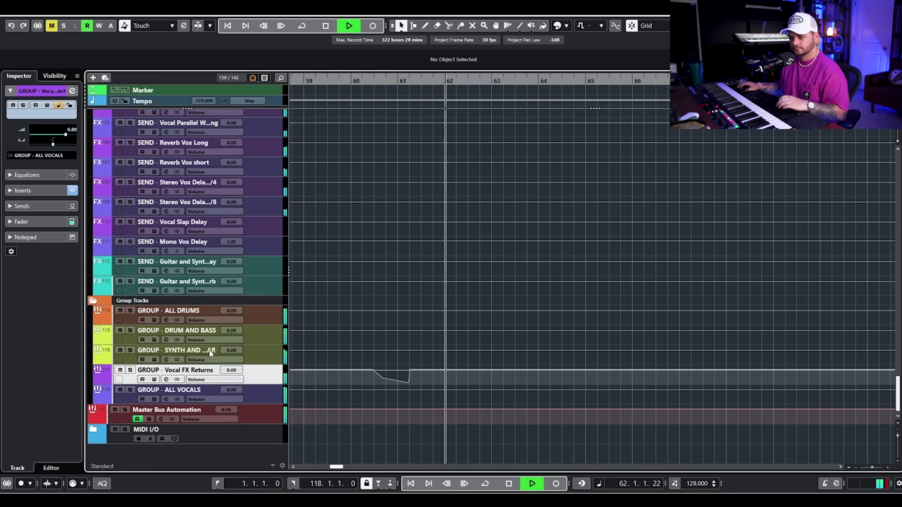
{"action": "key", "text": "space"}
Step: Turn automation reading back on for the Vocal FX Returns group and examine its volume dip between bars 60 and 61
{"action": "left_click", "coordinate": [142, 379]}
{"action": "key", "text": "g"}
{"action": "key", "text": "g"}
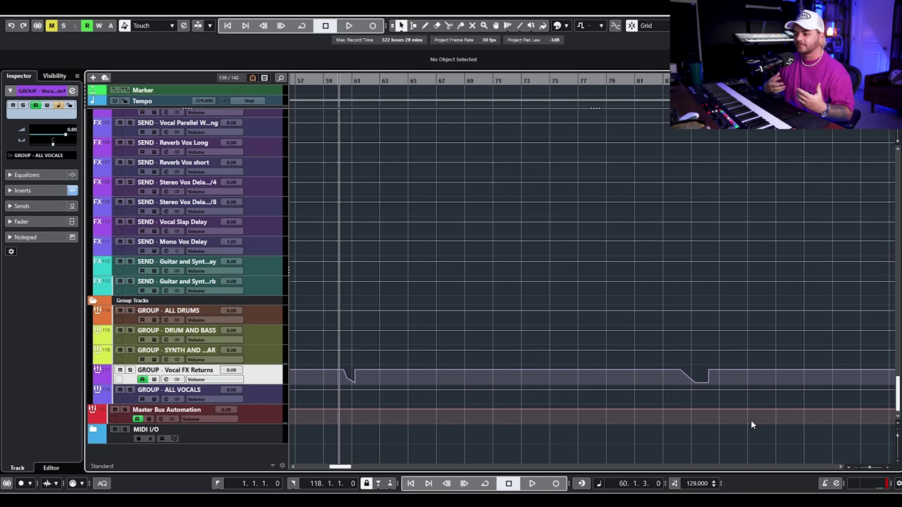
{"action": "key", "text": "g"}
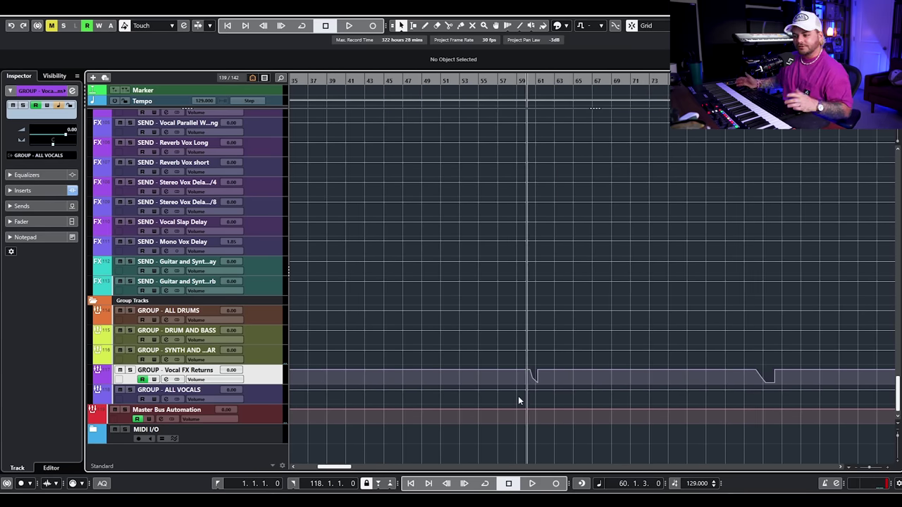
{"action": "key", "text": "h"}
{"action": "key", "text": "h"}
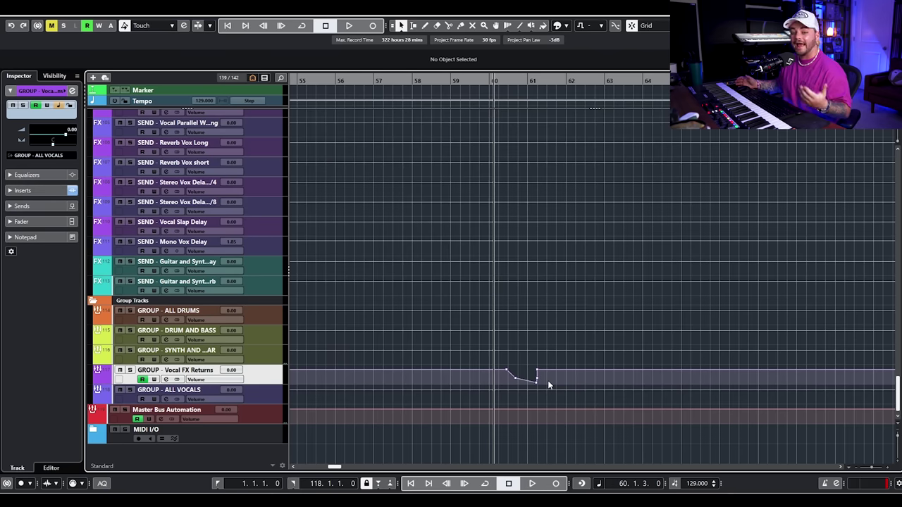
Step: Solo the Y2K_kick_nokia track in the Main Drums folder and bring its clips around bar 61 into view
{"action": "scroll", "coordinate": [272, 201], "scroll_direction": "up", "scroll_amount": 3}
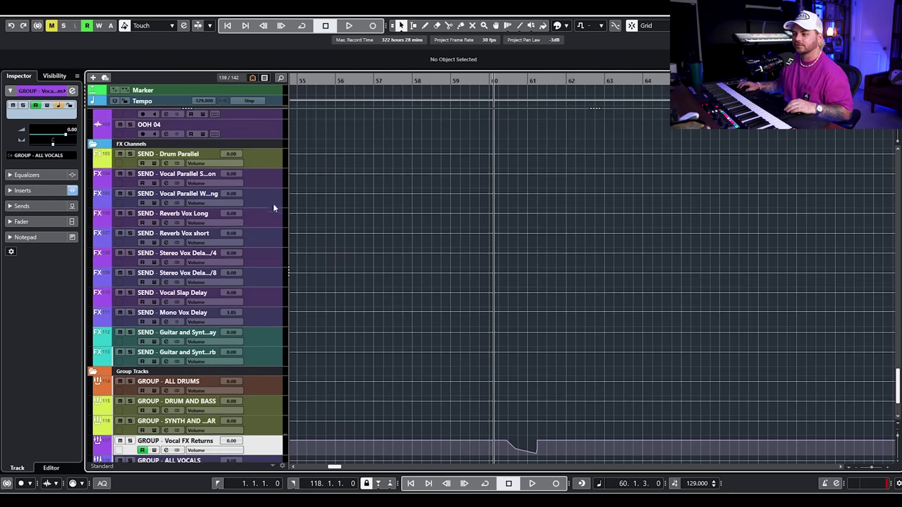
{"action": "scroll", "coordinate": [564, 211], "scroll_direction": "up", "scroll_amount": 5}
{"action": "scroll", "coordinate": [525, 239], "scroll_direction": "down", "scroll_amount": 8}
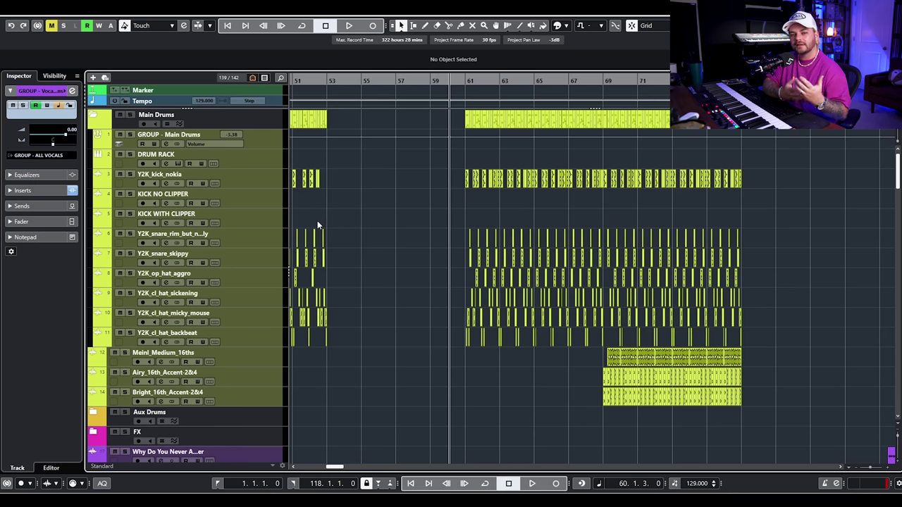
{"action": "left_click", "coordinate": [131, 175]}
{"action": "key", "text": "h"}
{"action": "key", "text": "n"}
{"action": "key", "text": "h"}
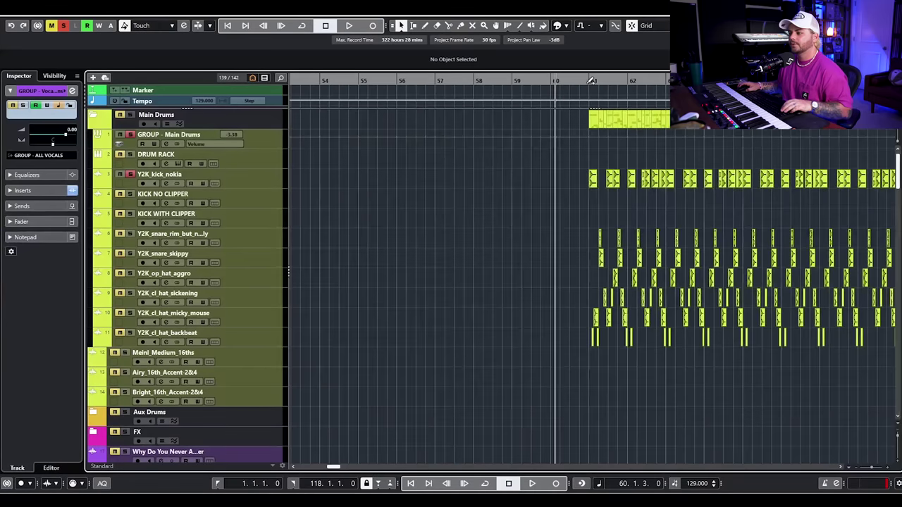
Step: Play the soloed kick from bar 61 with its channel settings open to check its peak level, then reset the peak meter
{"action": "left_click", "coordinate": [166, 184]}
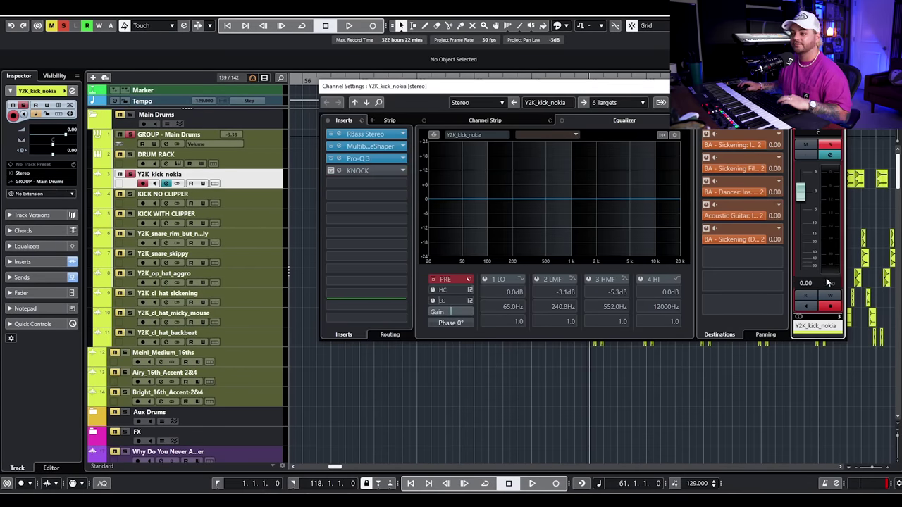
{"action": "key", "text": "space"}
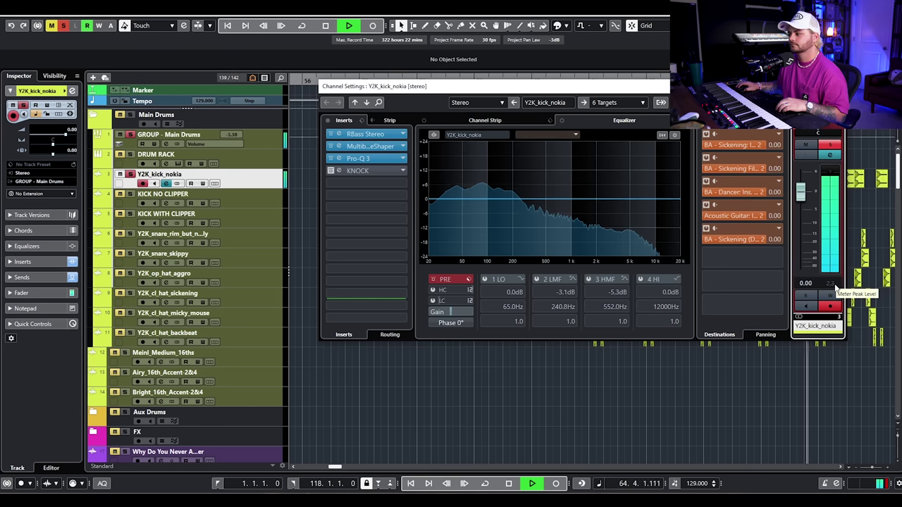
{"action": "key", "text": "space"}
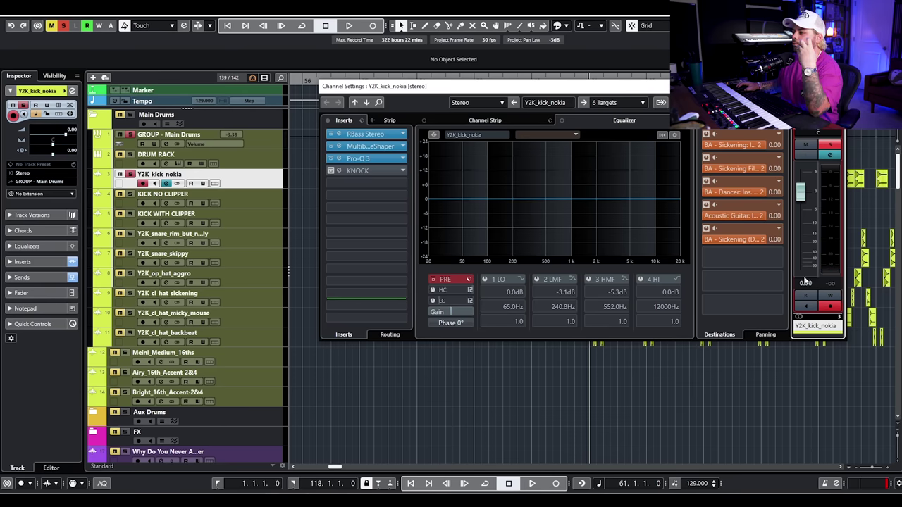
{"action": "left_click", "coordinate": [832, 284]}
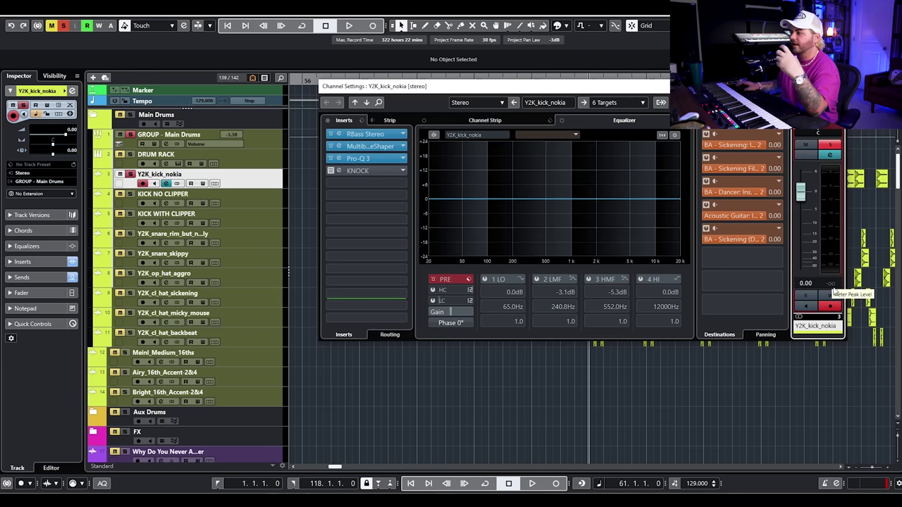
Step: Play the unclipped kick from bar 61 while watching the gain reduction in Pro-L 2 on the Master Bus Automation channel
{"action": "scroll", "coordinate": [607, 416], "scroll_direction": "down", "scroll_amount": 20}
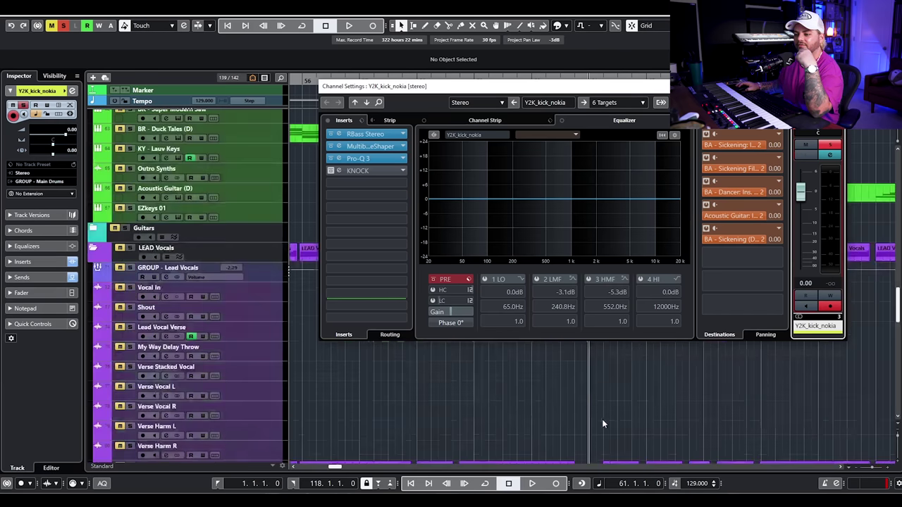
{"action": "left_click", "coordinate": [193, 421]}
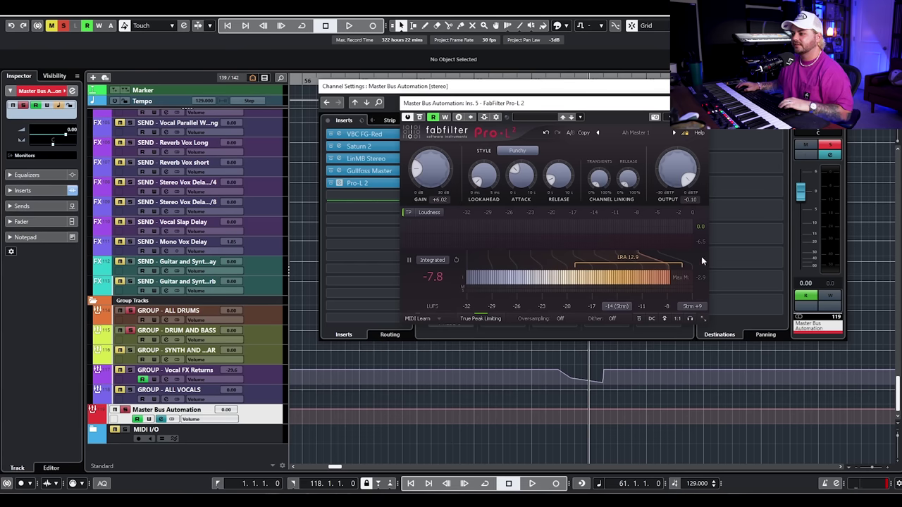
{"action": "key", "text": "space"}
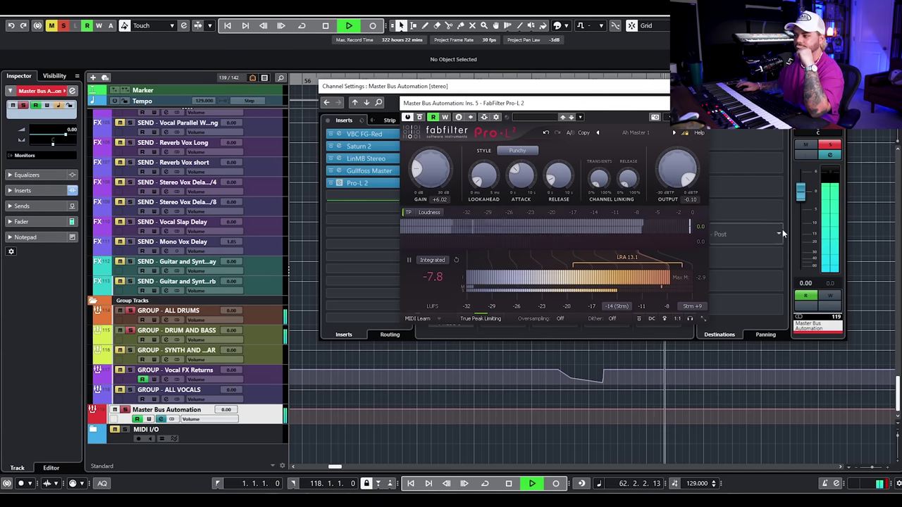
{"action": "left_click", "coordinate": [838, 86]}
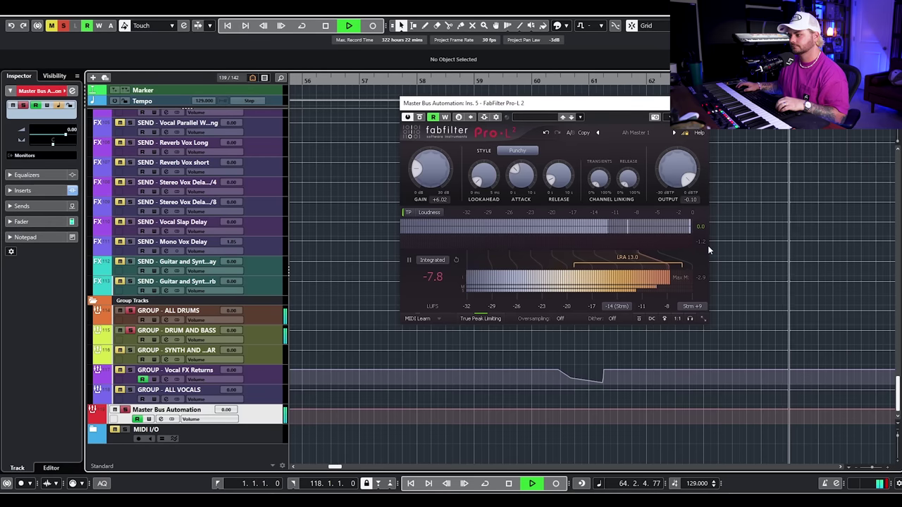
{"action": "key", "text": "space"}
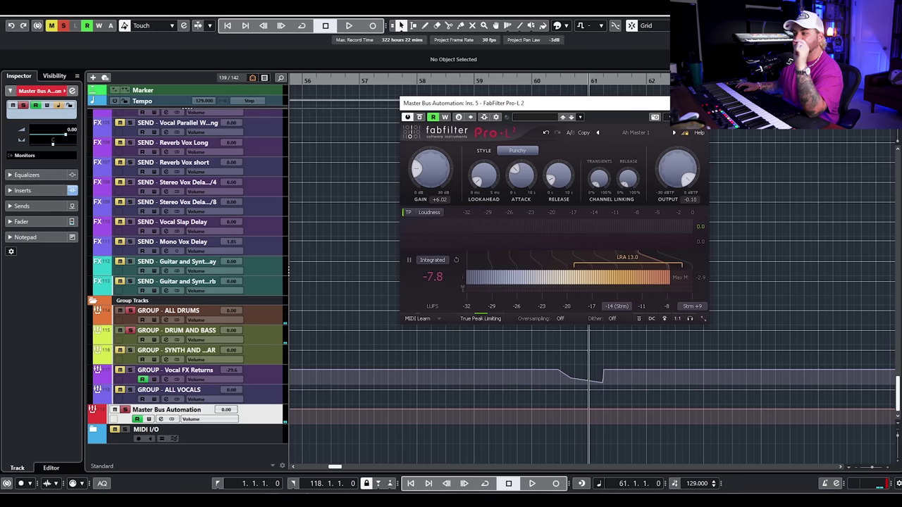
Step: Activate the bypassed KNOCK insert on the Y2K_kick_nokia channel and review its clipper settings
{"action": "scroll", "coordinate": [767, 267], "scroll_direction": "up", "scroll_amount": 15}
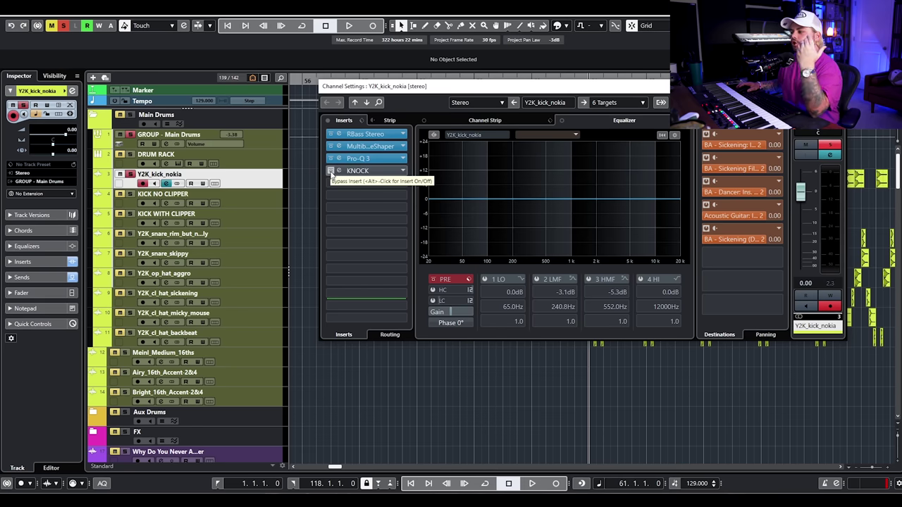
{"action": "left_click", "coordinate": [331, 170]}
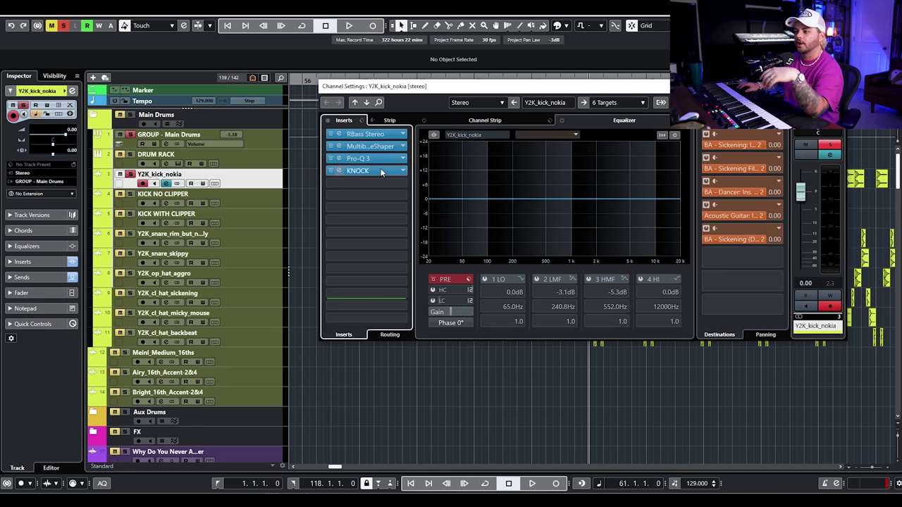
{"action": "left_click", "coordinate": [381, 171]}
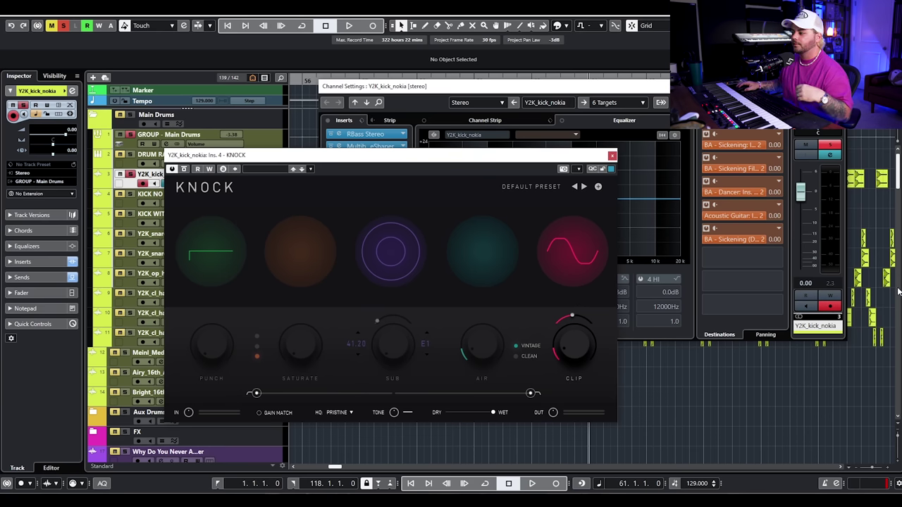
{"action": "left_click", "coordinate": [612, 154]}
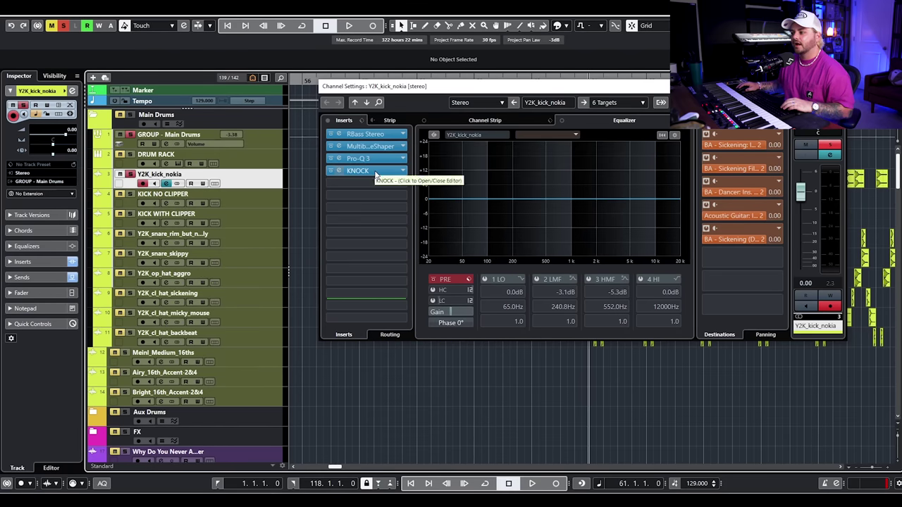
Step: Play the soloed kick from bar 61, switching KNOCK's bypass on and off to compare the clipped and unclipped sound
{"action": "key", "text": "space"}
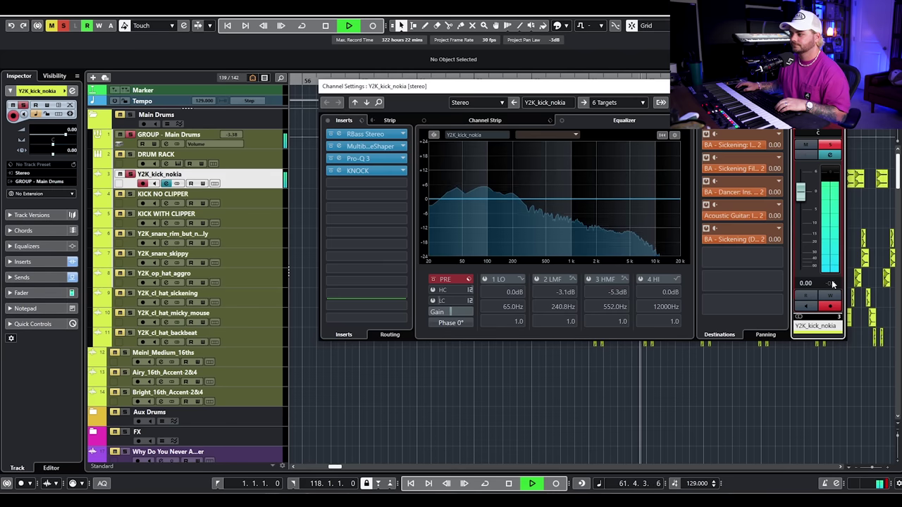
{"action": "left_click", "coordinate": [332, 171]}
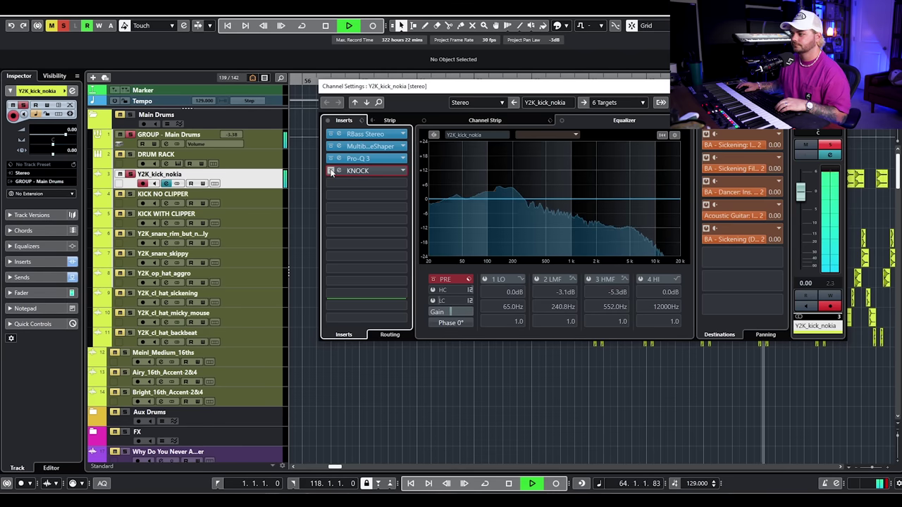
{"action": "left_click", "coordinate": [331, 171]}
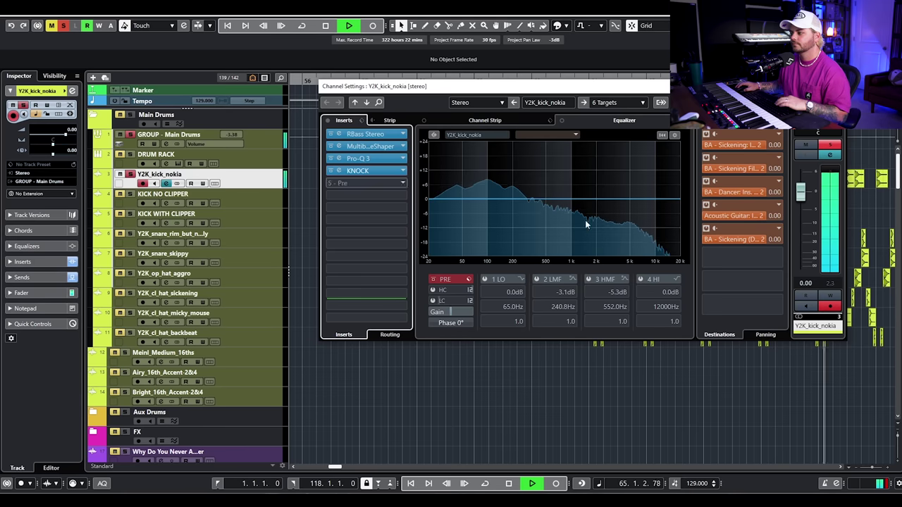
{"action": "key", "text": "space"}
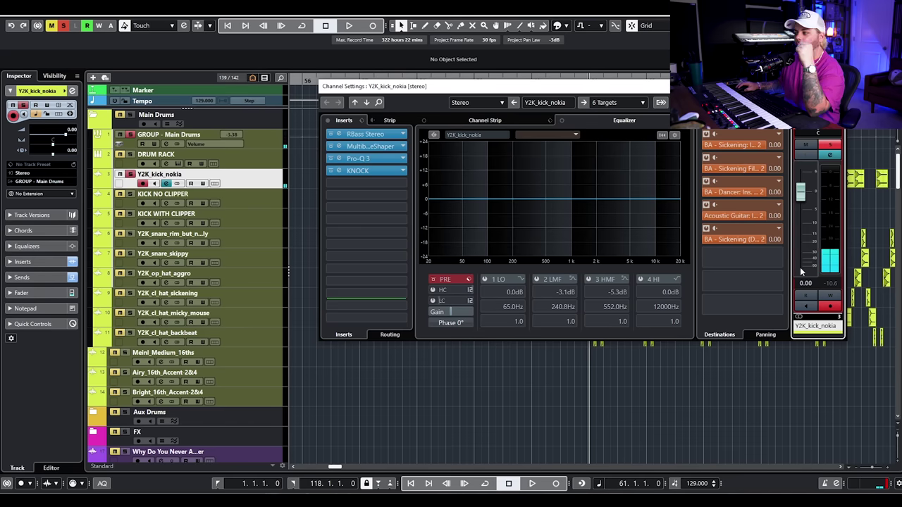
Step: Raise the Y2K_kick_nokia channel fader to 2.34 dB with KNOCK active and audition the kick's level
{"action": "left_click", "coordinate": [361, 171]}
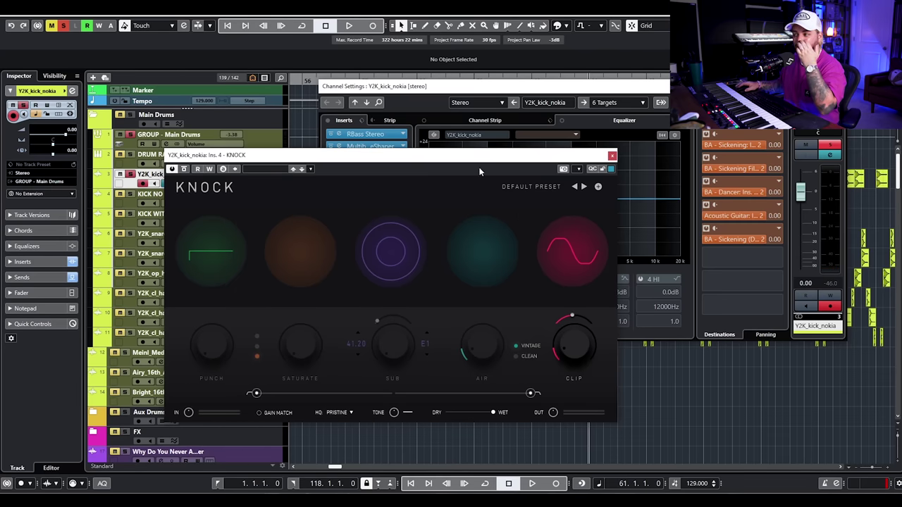
{"action": "left_click_drag", "start_coordinate": [801, 199], "coordinate": [801, 192]}
{"action": "key", "text": "space"}
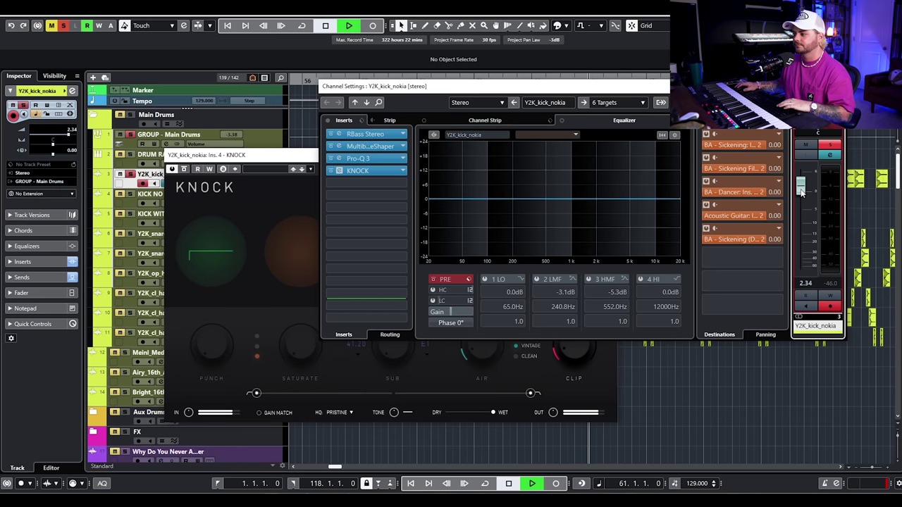
{"action": "key", "text": "space"}
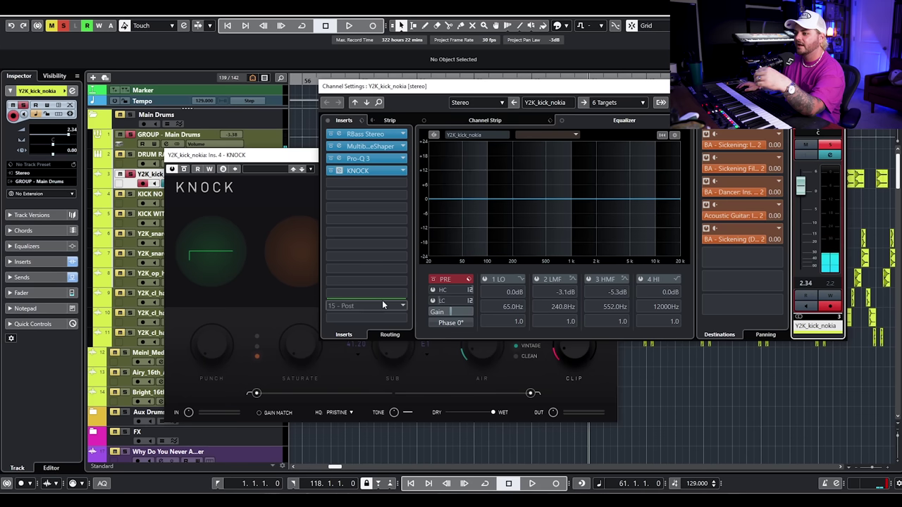
Step: Reset the Y2K_kick_nokia channel fader to 0 dB and close its channel settings and KNOCK editor
{"action": "double_click", "coordinate": [805, 284]}
{"action": "type", "text": "0"}
{"action": "key", "text": "Return"}
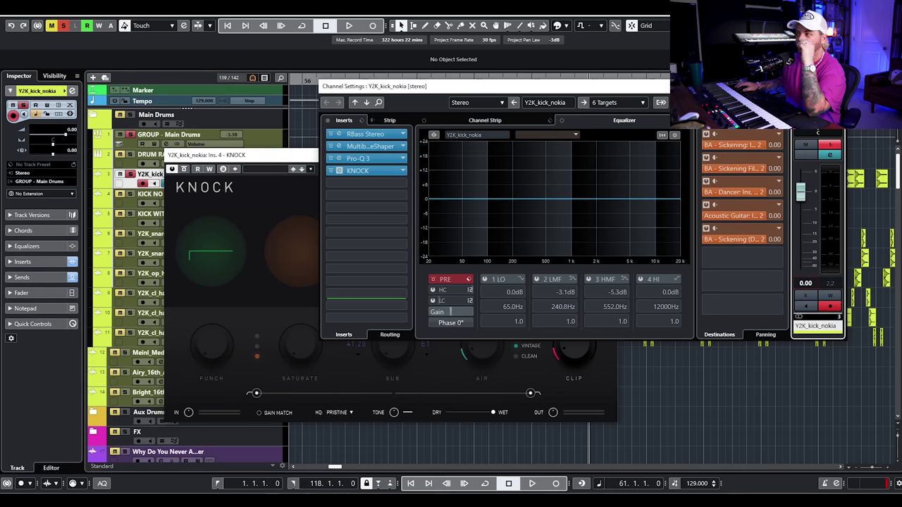
{"action": "key", "text": "e"}
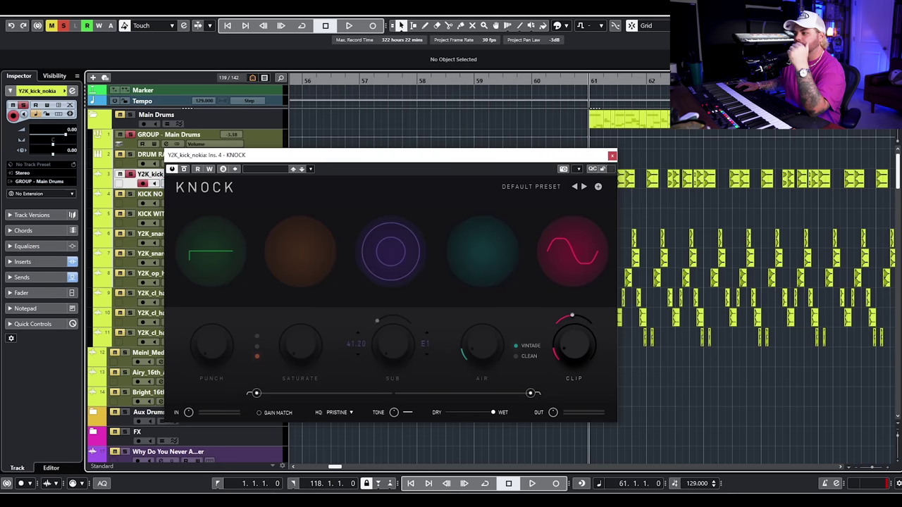
{"action": "left_click", "coordinate": [611, 155]}
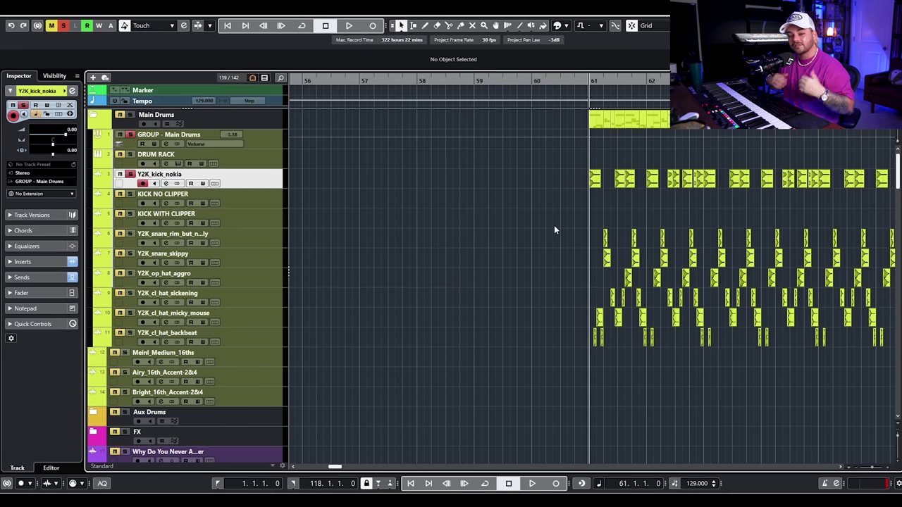
Step: Play the clipped kick from bar 61 while watching Pro-L 2's gain reduction on the Master Bus Automation channel, then close both windows
{"action": "scroll", "coordinate": [550, 250], "scroll_direction": "down", "scroll_amount": 4}
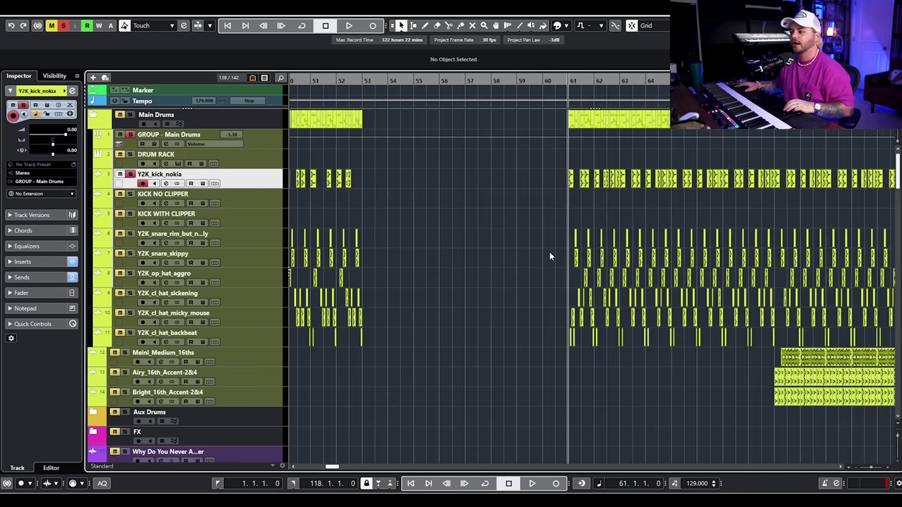
{"action": "scroll", "coordinate": [550, 253], "scroll_direction": "down", "scroll_amount": 10}
{"action": "scroll", "coordinate": [553, 274], "scroll_direction": "down", "scroll_amount": 15}
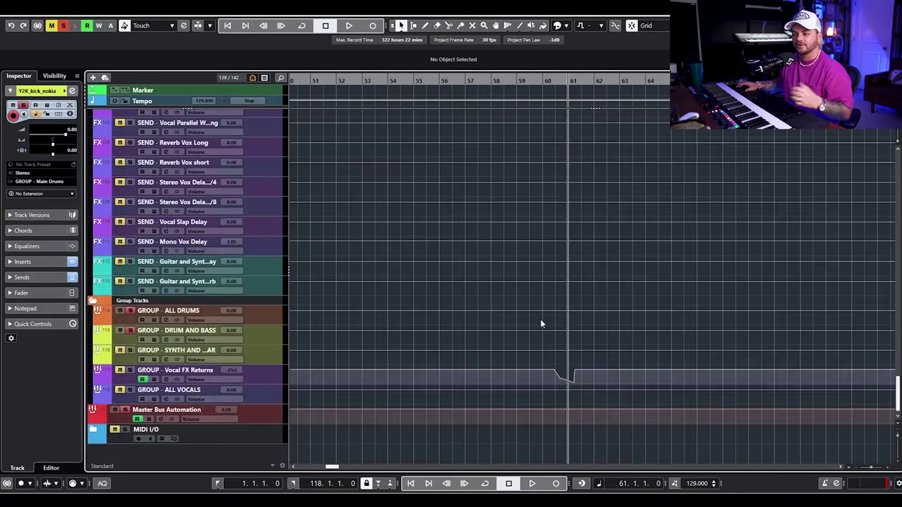
{"action": "left_click", "coordinate": [161, 419]}
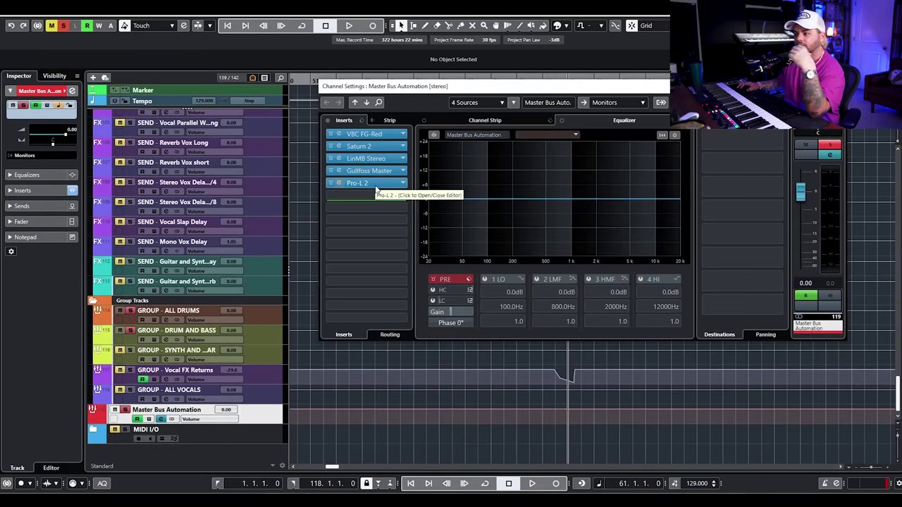
{"action": "left_click", "coordinate": [385, 182]}
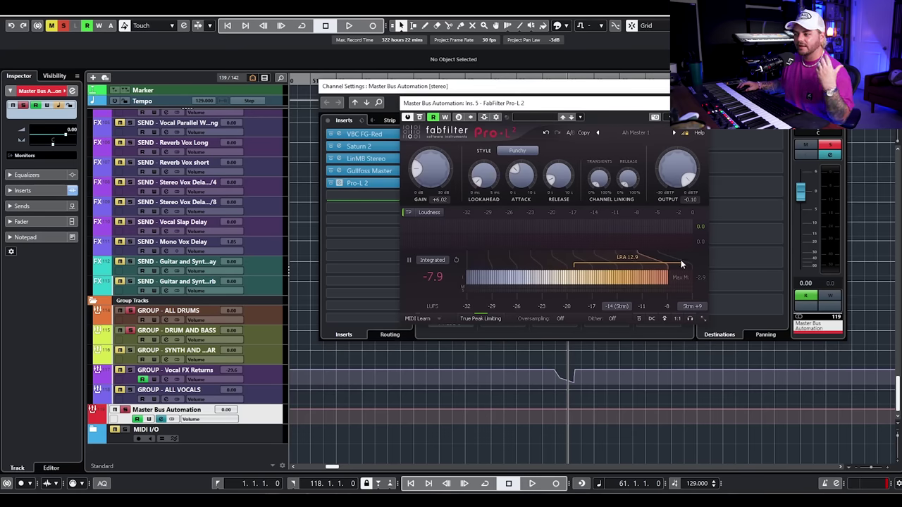
{"action": "key", "text": "space"}
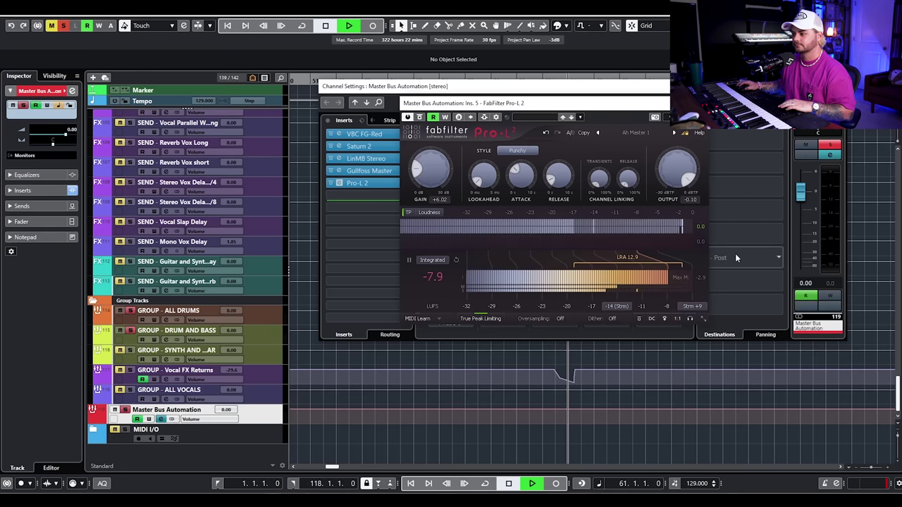
{"action": "key", "text": "space"}
{"action": "left_click", "coordinate": [687, 103]}
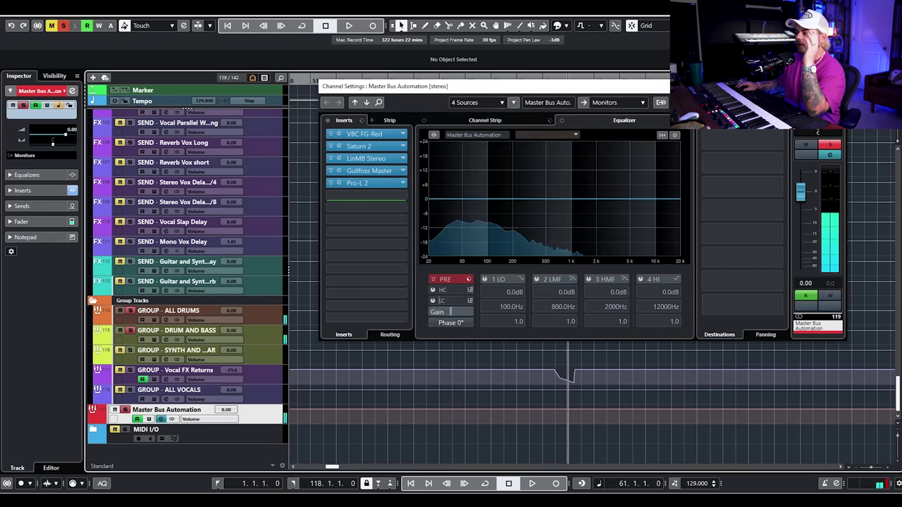
{"action": "left_click", "coordinate": [783, 85]}
Step: Return to the Y2K_kick_nokia channel and reopen the KNOCK editor to examine its Clip control
{"action": "scroll", "coordinate": [734, 212], "scroll_direction": "up", "scroll_amount": 10}
{"action": "scroll", "coordinate": [734, 212], "scroll_direction": "up", "scroll_amount": 15}
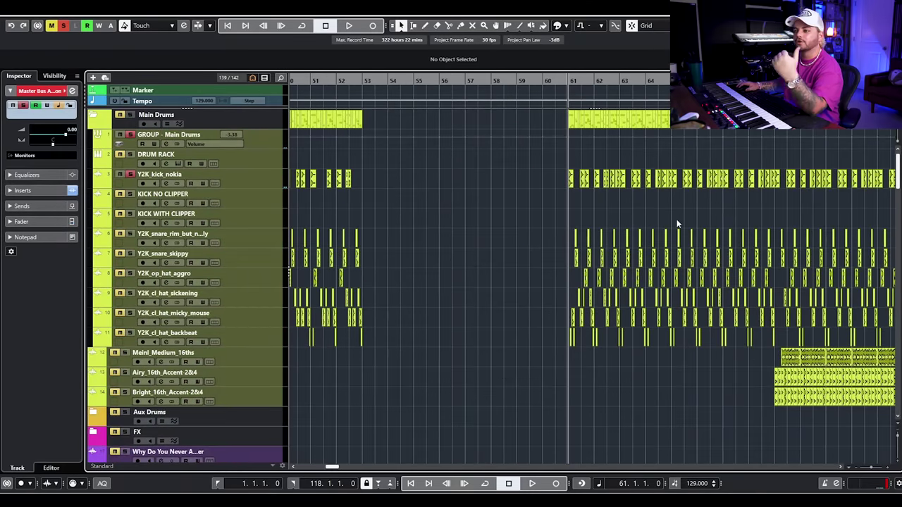
{"action": "left_click", "coordinate": [167, 183]}
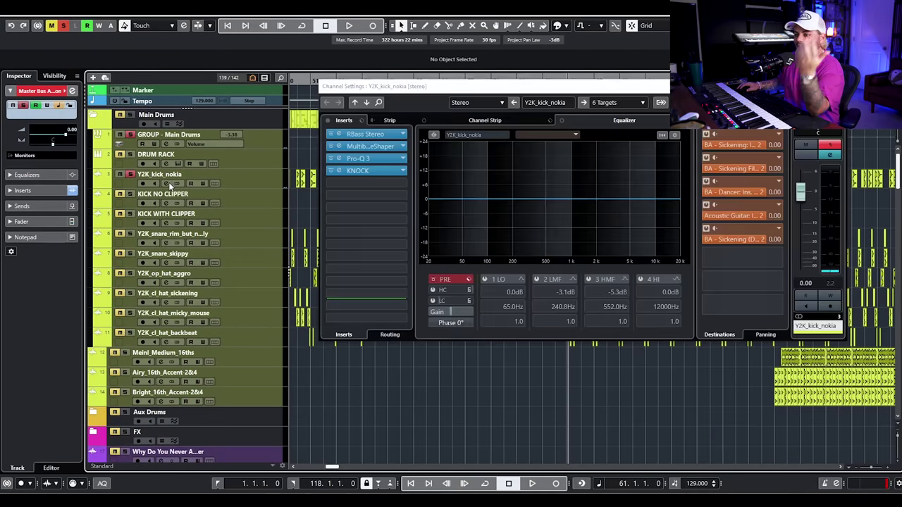
{"action": "left_click", "coordinate": [367, 171]}
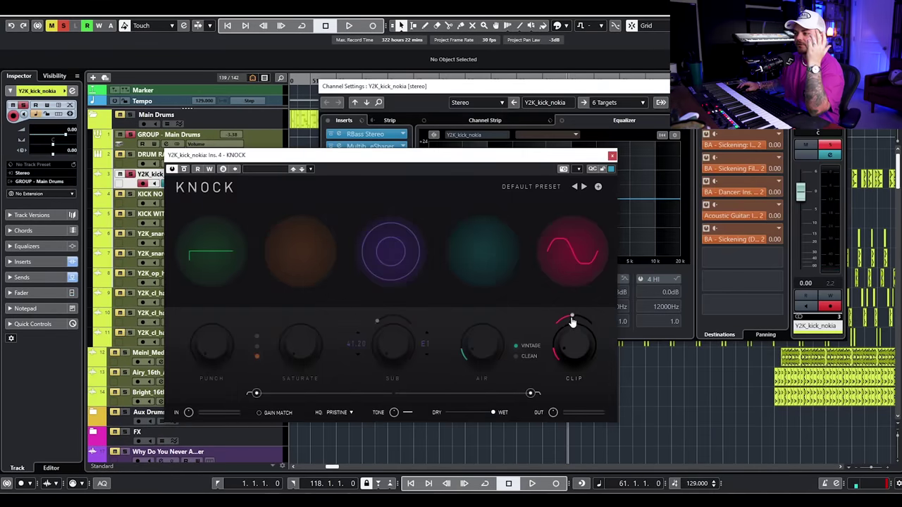
Step: Audition the Y2K_kick_nokia kick with KNOCK's Clip Soft/Hard control at its softest setting and at a much harder one
{"action": "key", "text": "space"}
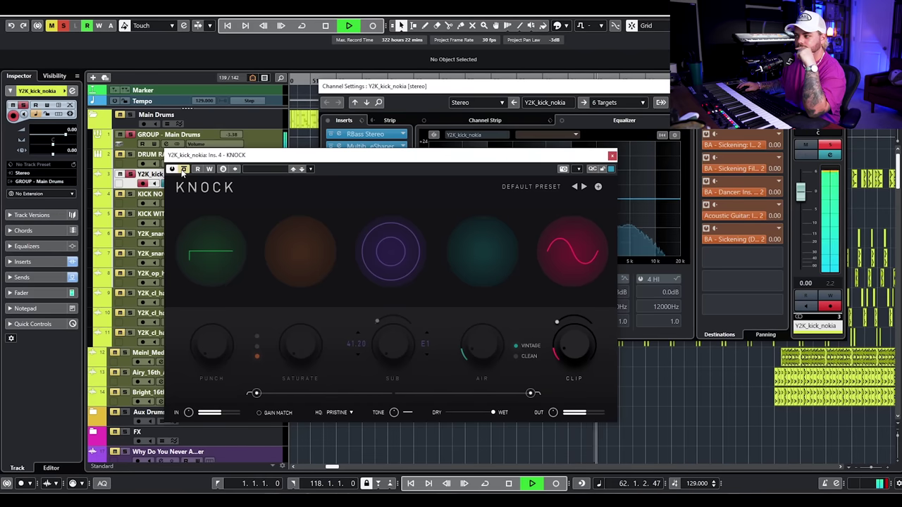
{"action": "left_click_drag", "start_coordinate": [556, 322], "coordinate": [560, 313]}
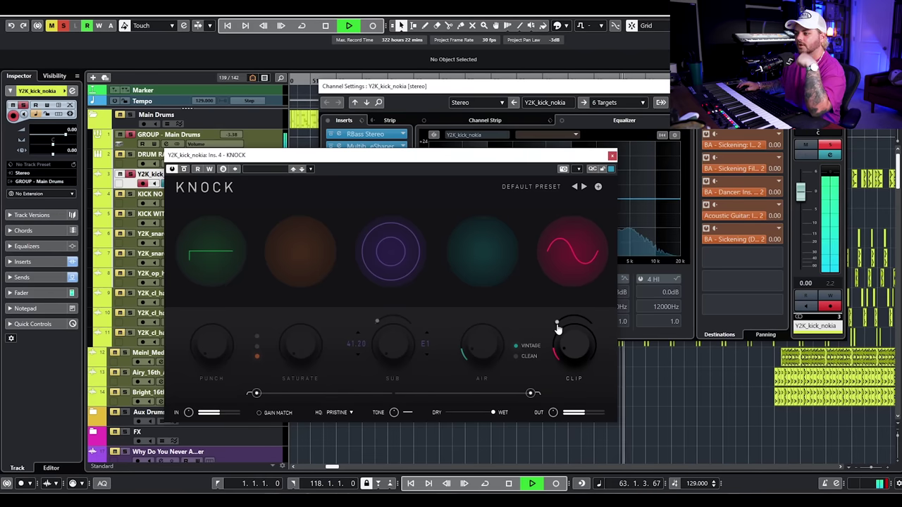
{"action": "key", "text": "space"}
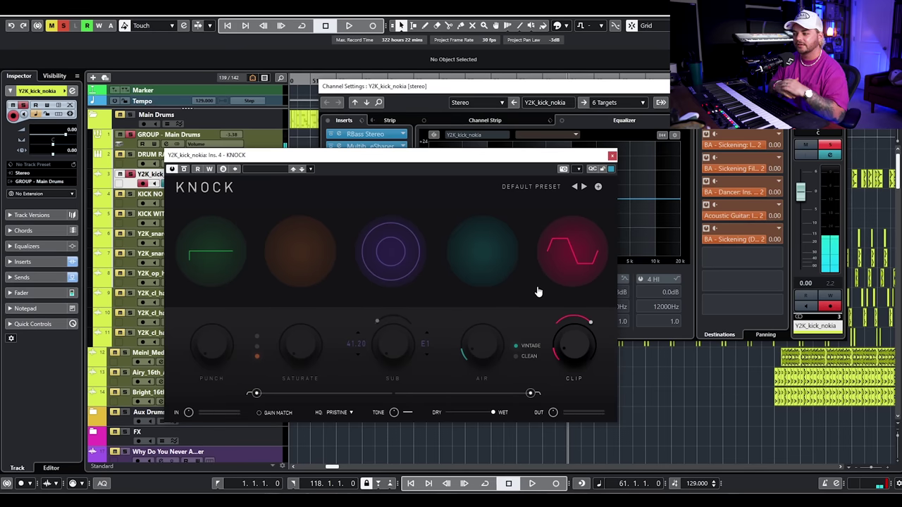
{"action": "key", "text": "space"}
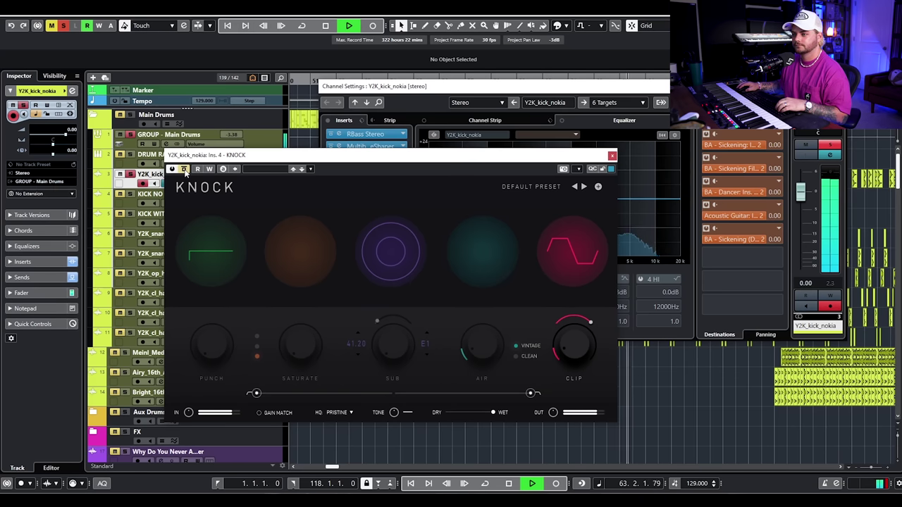
{"action": "key", "text": "space"}
Step: Return KNOCK's Clip Soft/Hard control to about its midpoint and close the KNOCK editor and kick channel settings
{"action": "left_click_drag", "start_coordinate": [590, 322], "coordinate": [551, 324]}
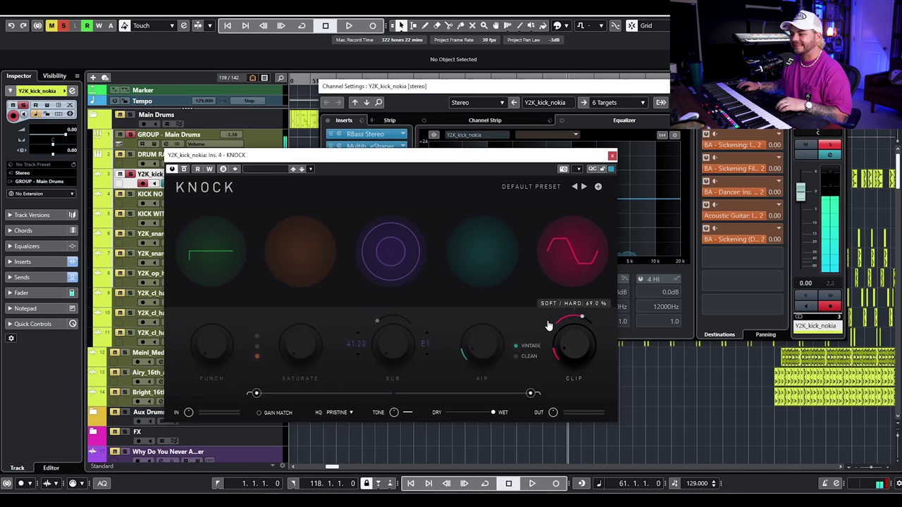
{"action": "left_click_drag", "start_coordinate": [566, 323], "coordinate": [572, 321]}
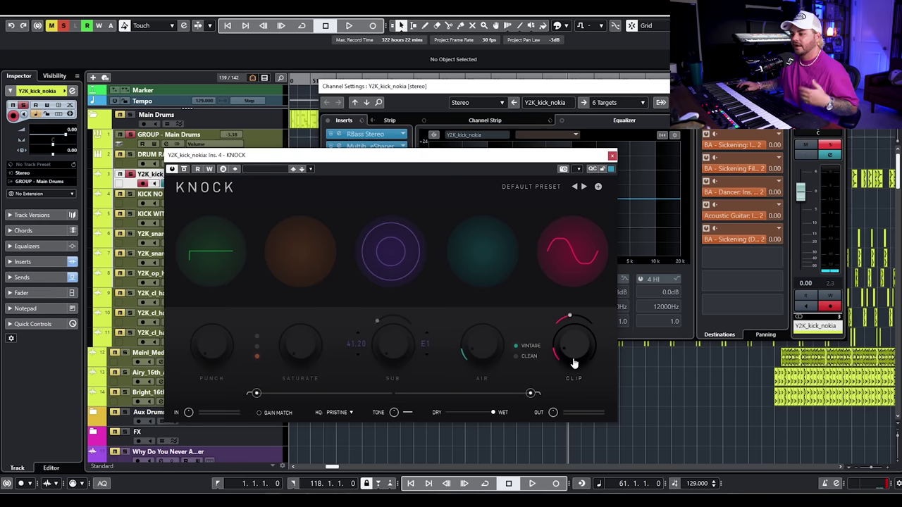
{"action": "left_click", "coordinate": [611, 156]}
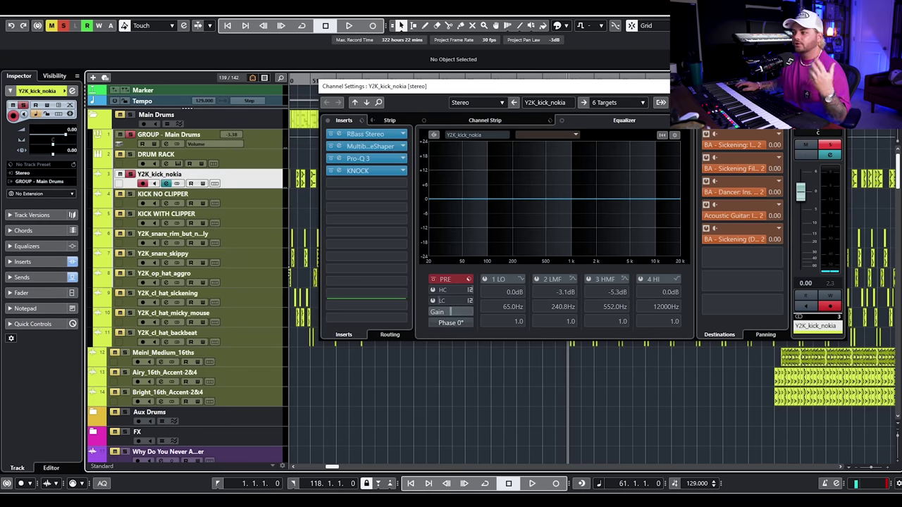
{"action": "left_click", "coordinate": [663, 86]}
Step: Clear all solos and place the playhead at bar 21, where the KICK NO CLIPPER and KICK WITH CLIPPER clips start
{"action": "key", "text": "h"}
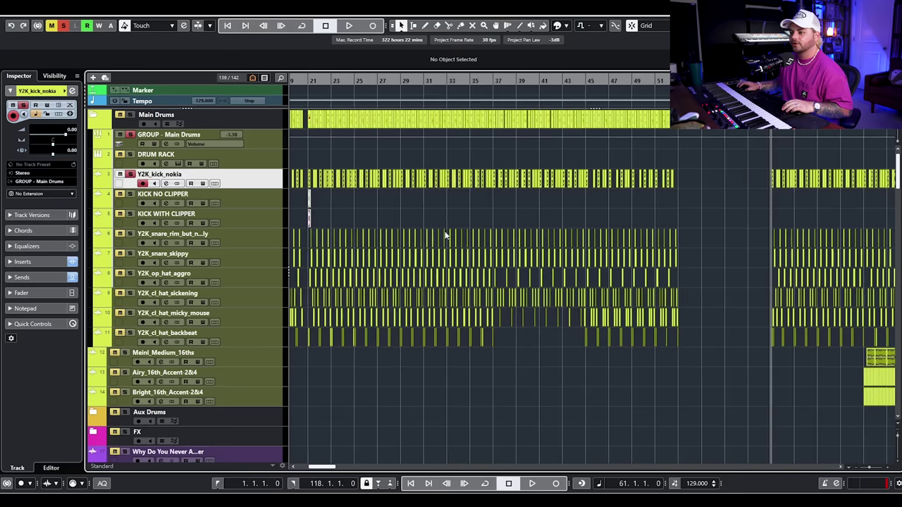
{"action": "key", "text": "h"}
{"action": "left_click", "coordinate": [61, 27]}
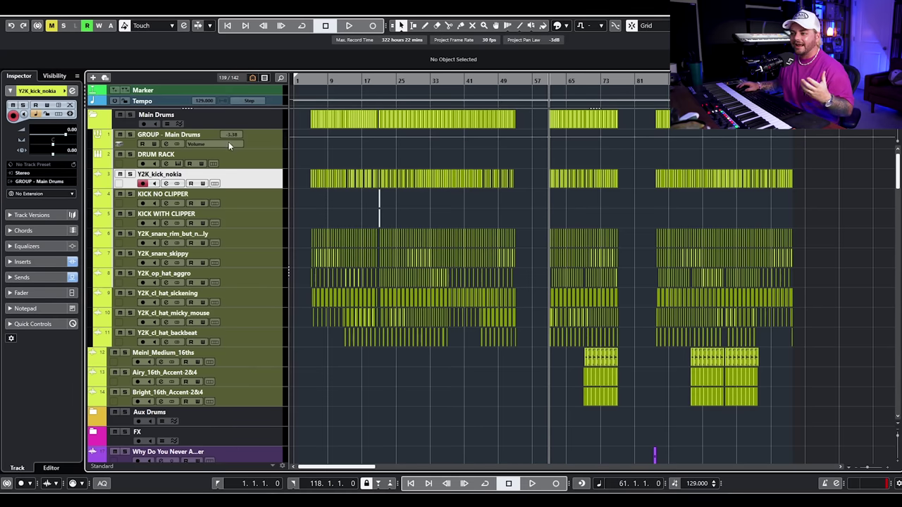
{"action": "scroll", "coordinate": [382, 189], "scroll_direction": "up", "scroll_amount": 15}
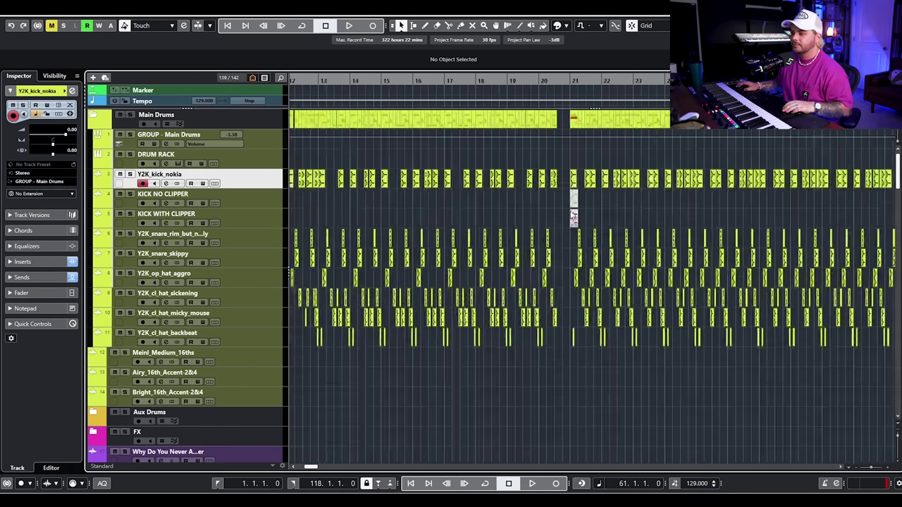
{"action": "left_click", "coordinate": [575, 81]}
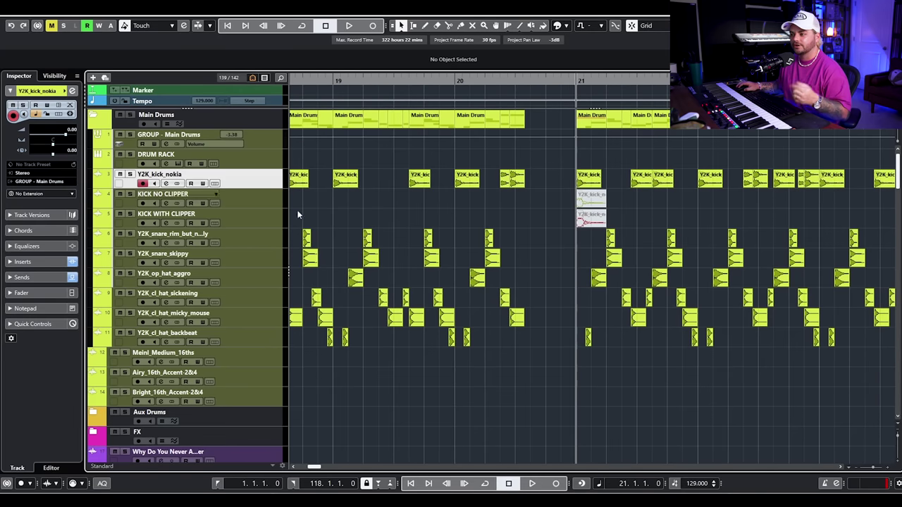
{"action": "scroll", "coordinate": [513, 224], "scroll_direction": "up", "scroll_amount": 2}
{"action": "scroll", "coordinate": [603, 210], "scroll_direction": "up", "scroll_amount": 2}
Step: Solo KICK NO CLIPPER, unmute the two comparison kick clips, and play from bar 21 with the track's channel settings open to check its level
{"action": "left_click", "coordinate": [130, 194]}
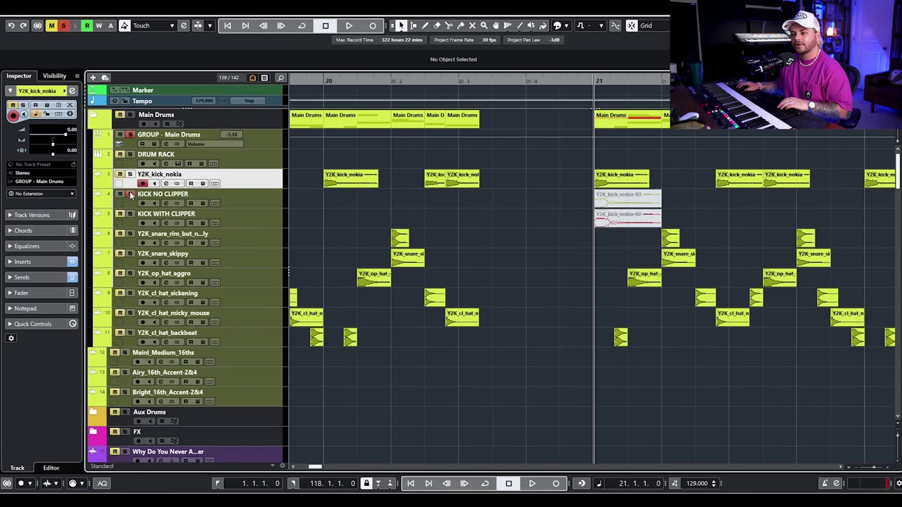
{"action": "left_click", "coordinate": [620, 199]}
{"action": "key", "text": "e"}
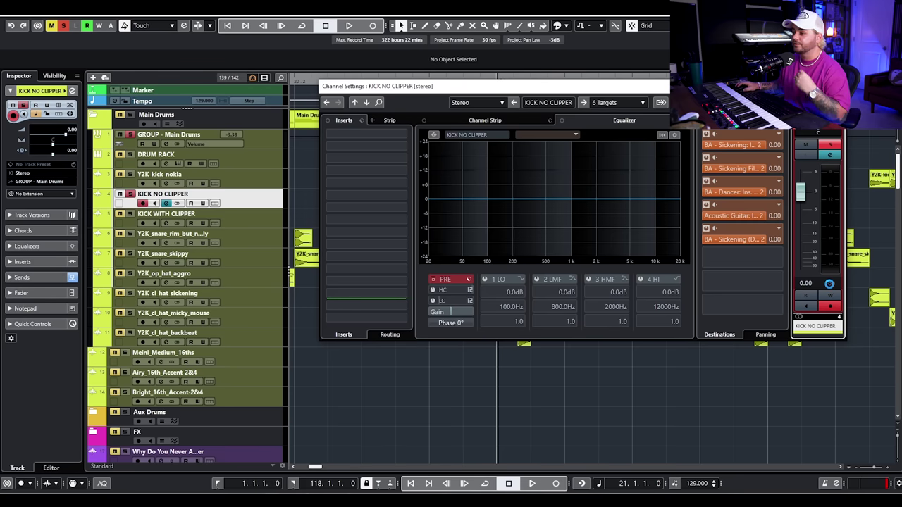
{"action": "key", "text": "space"}
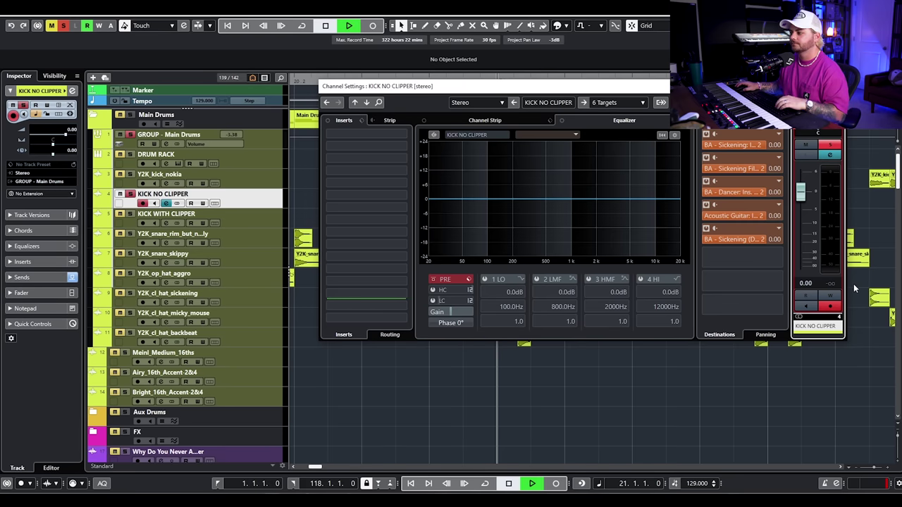
{"action": "key", "text": "space"}
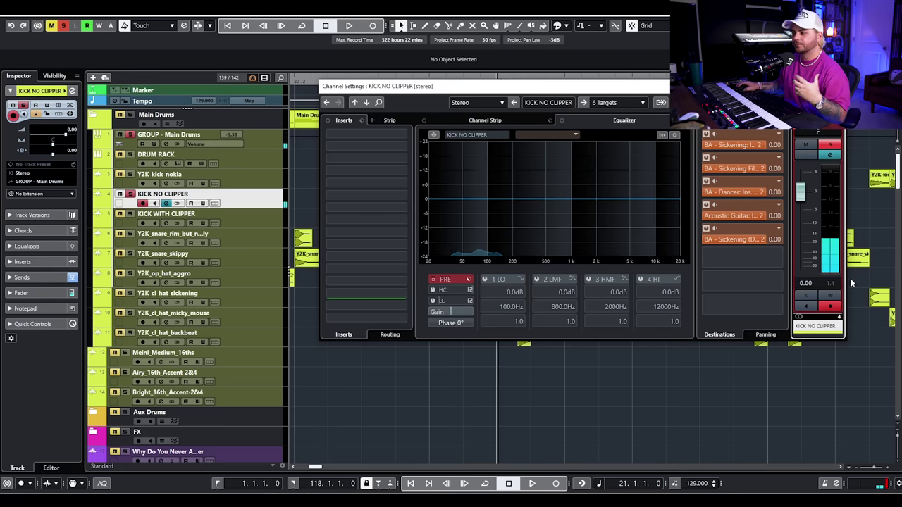
Step: Solo KICK WITH CLIPPER, play its clip from bar 21 while watching its channel meter, and close the channel settings
{"action": "key", "text": "e"}
{"action": "key", "text": "Down"}
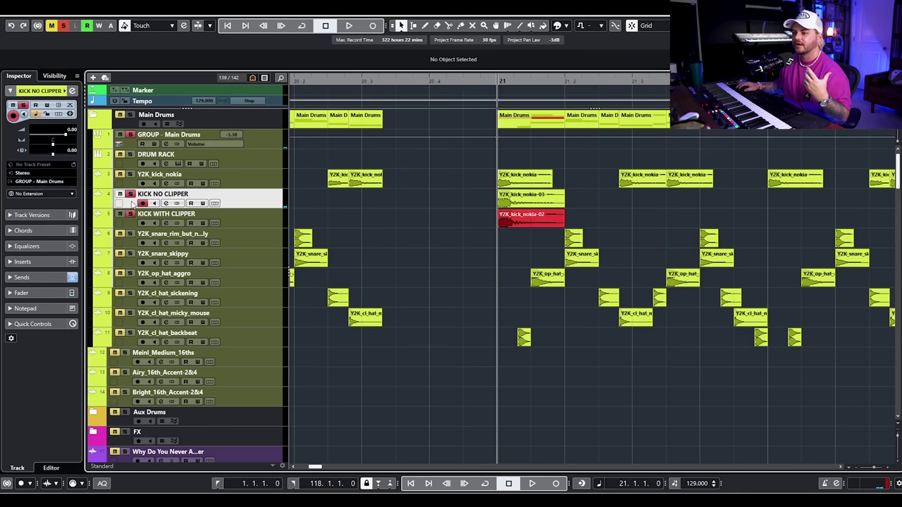
{"action": "key", "text": "e"}
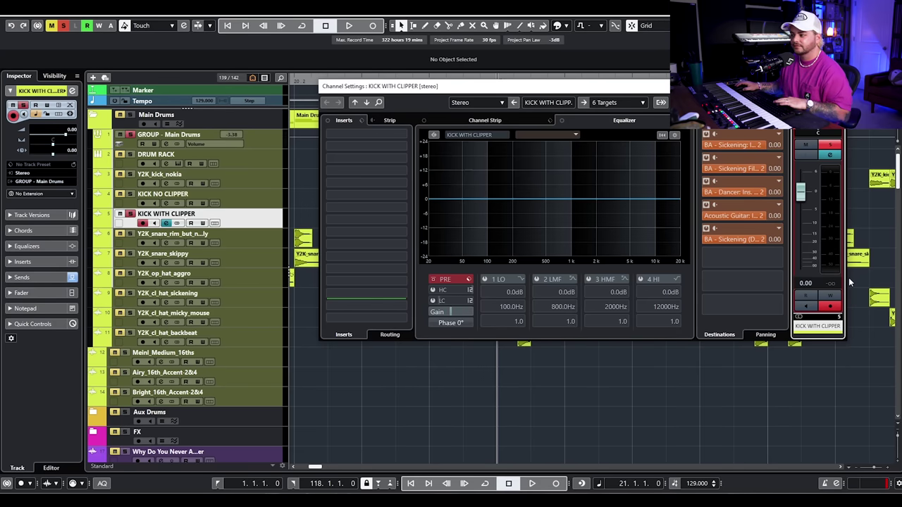
{"action": "key", "text": "space"}
{"action": "key", "text": "space"}
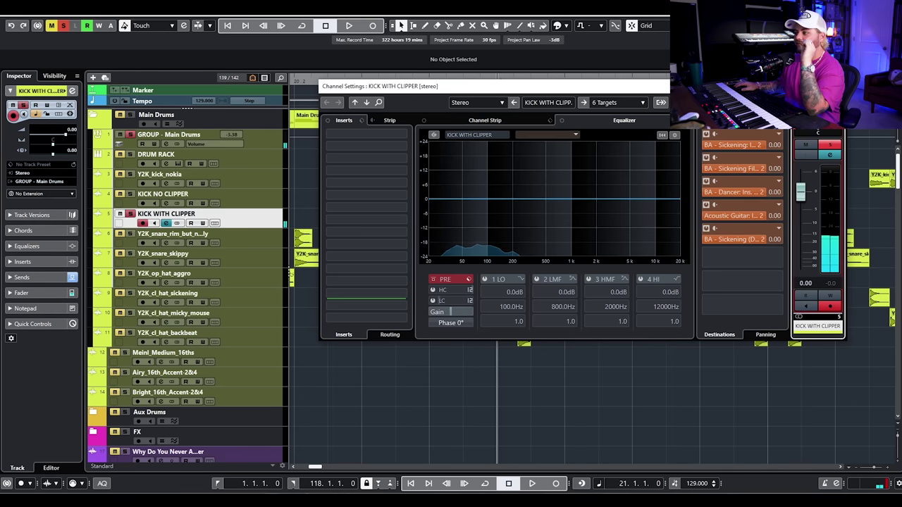
{"action": "key", "text": "e"}
Step: Move the KICK WITH CLIPPER clip to beat 2 of bar 21 and recheck the KICK NO CLIPPER channel's peak level
{"action": "left_click_drag", "start_coordinate": [540, 218], "coordinate": [607, 220]}
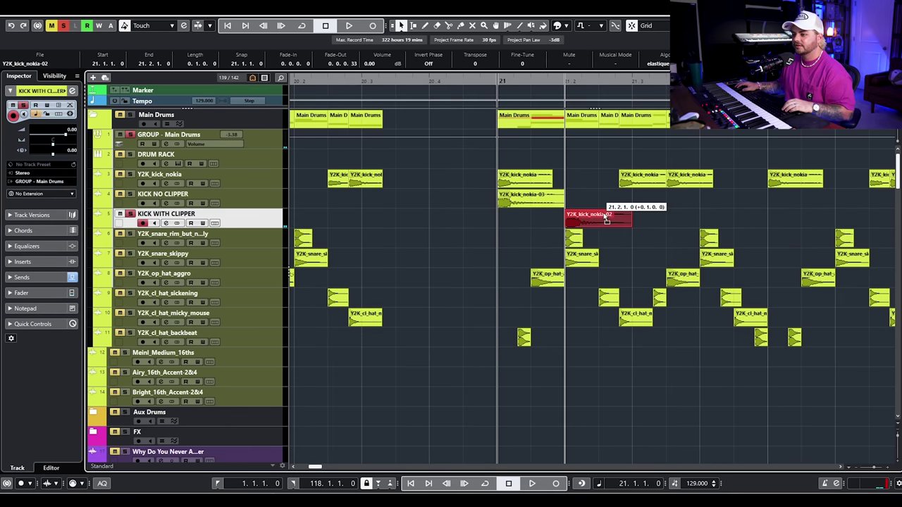
{"action": "left_click", "coordinate": [351, 206]}
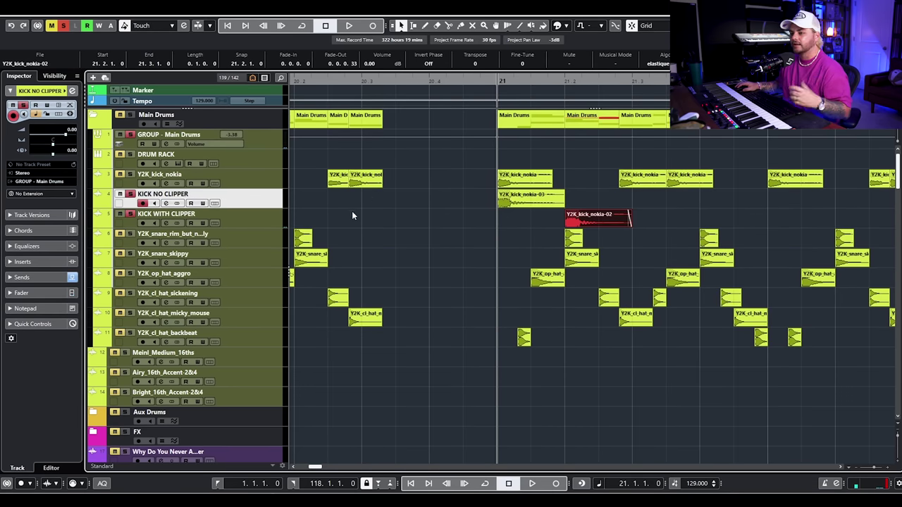
{"action": "left_click", "coordinate": [166, 203]}
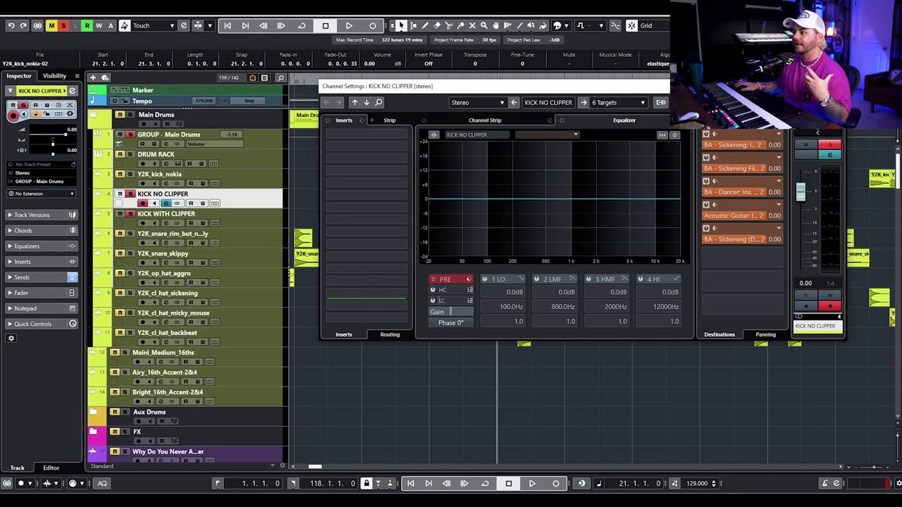
{"action": "key", "text": "Escape"}
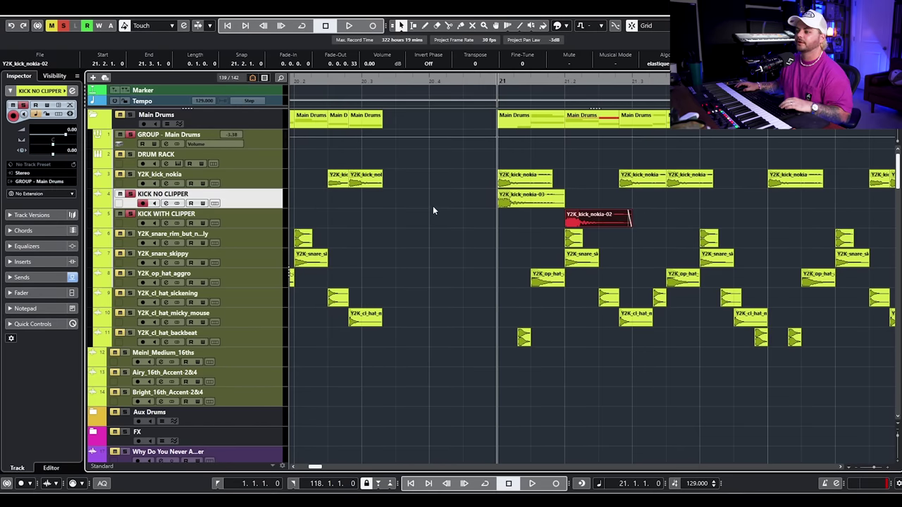
Step: Shift the KICK WITH CLIPPER clip to beat 3 of bar 21 and play the unclipped and clipped kicks back to back
{"action": "key", "text": "ctrl+Right"}
{"action": "left_click", "coordinate": [408, 235]}
{"action": "key", "text": "space"}
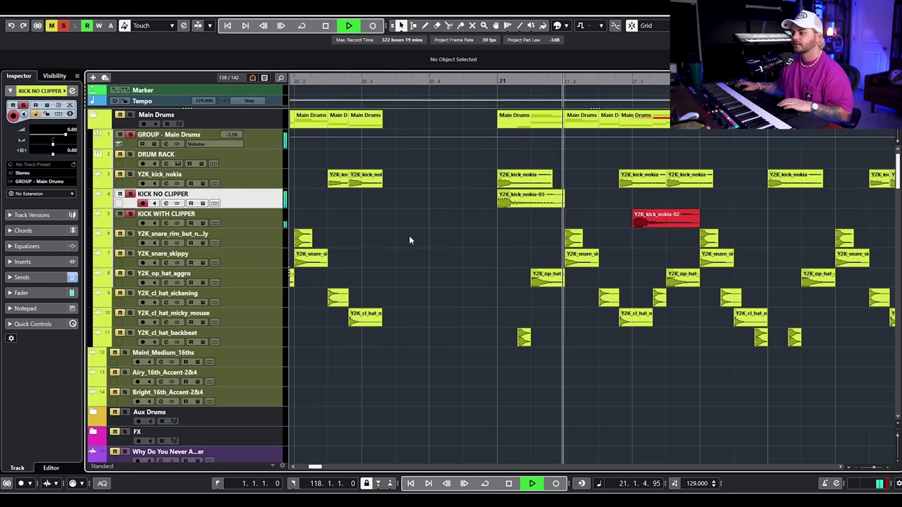
{"action": "key", "text": "space"}
{"action": "key", "text": "g"}
{"action": "key", "text": "g"}
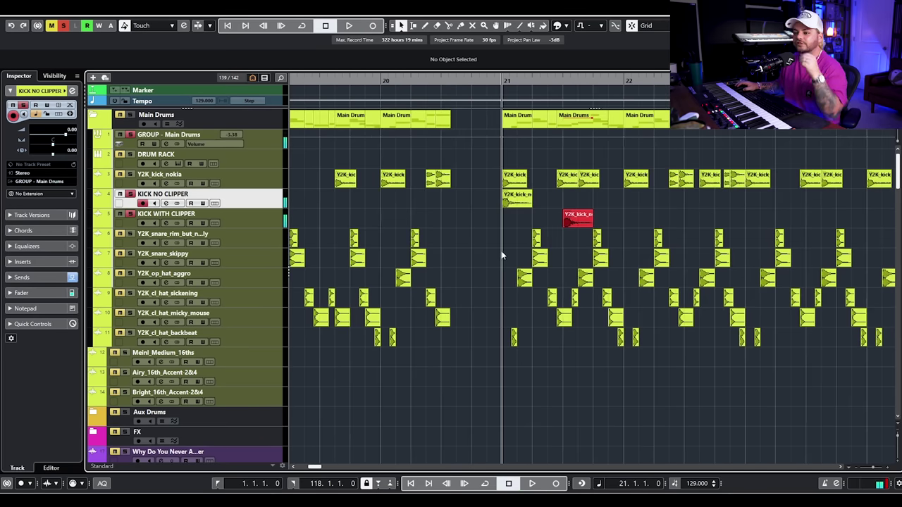